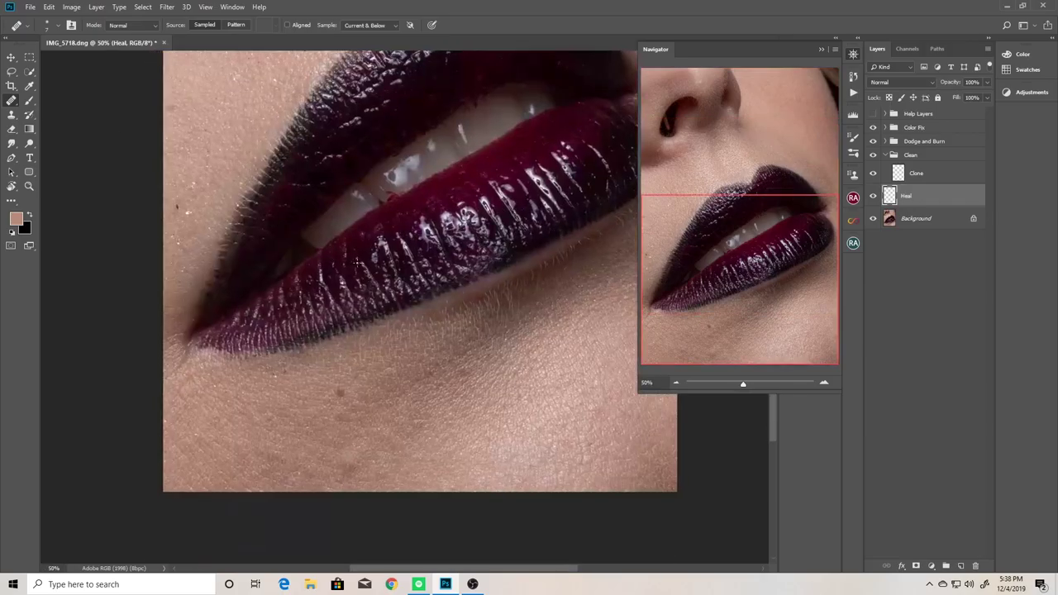
key("ctrl+plus")
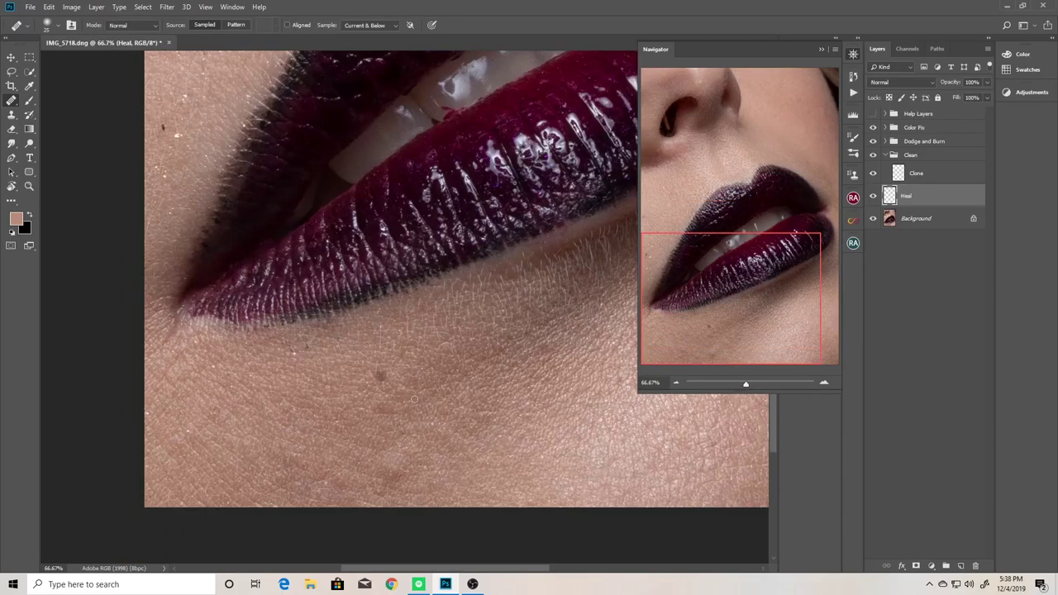
Zoom to 66.7% and heal the blemishes on the skin below the lips.
mouse_move(404, 462)
left_mouse_down()
mouse_move(493, 346)
mouse_move(375, 399)
mouse_move(402, 333)
mouse_move(461, 390)
left_mouse_up()
scroll(427, 353, "up", 1)
scroll(309, 404, "up", 3)
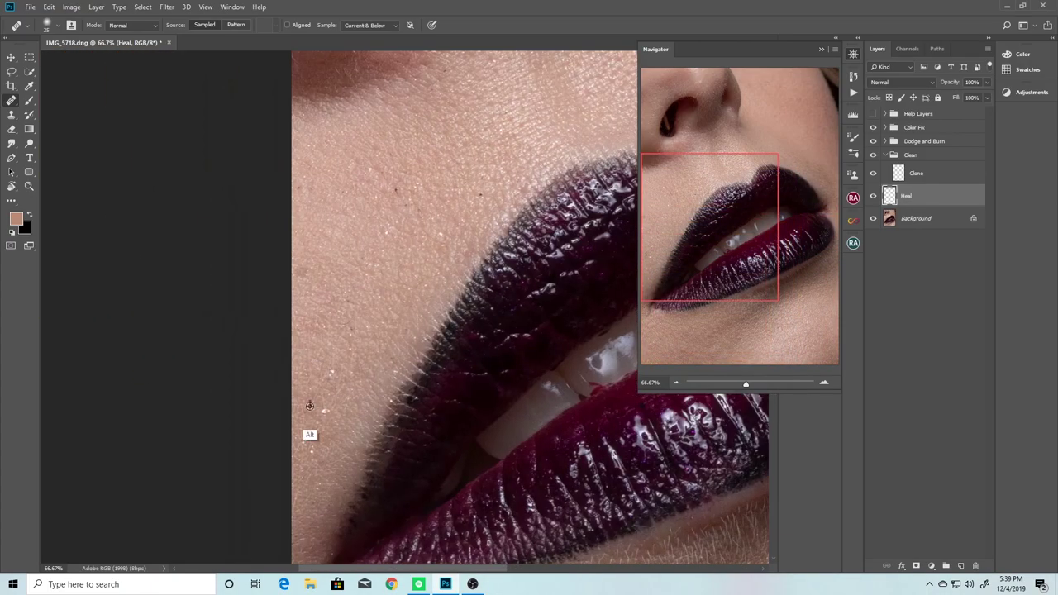
scroll(329, 417, "up", 2)
scroll(411, 358, "up", 3)
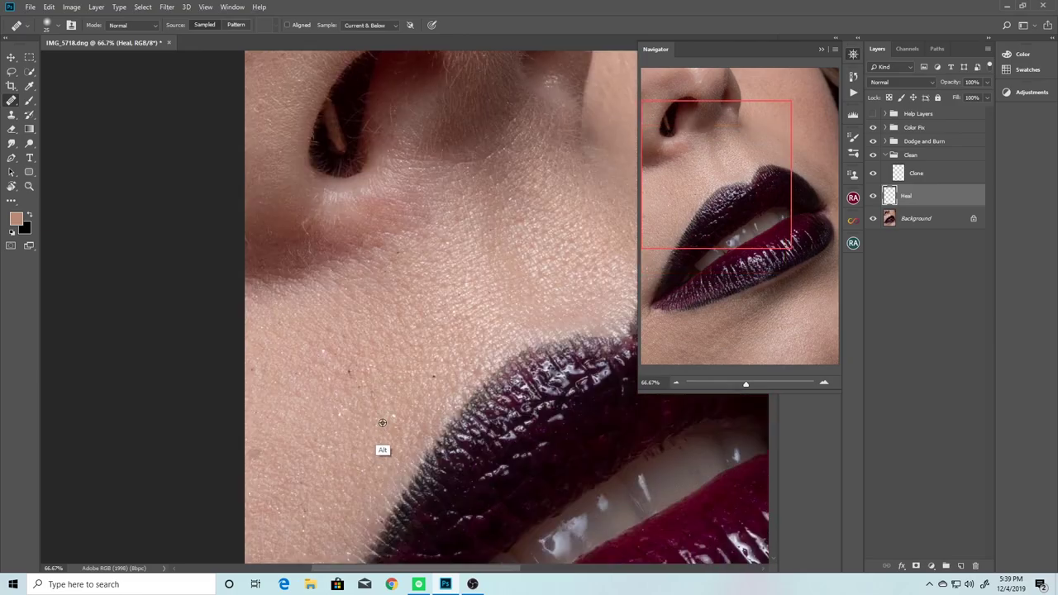
scroll(257, 418, "down", 2)
scroll(262, 427, "up", 2)
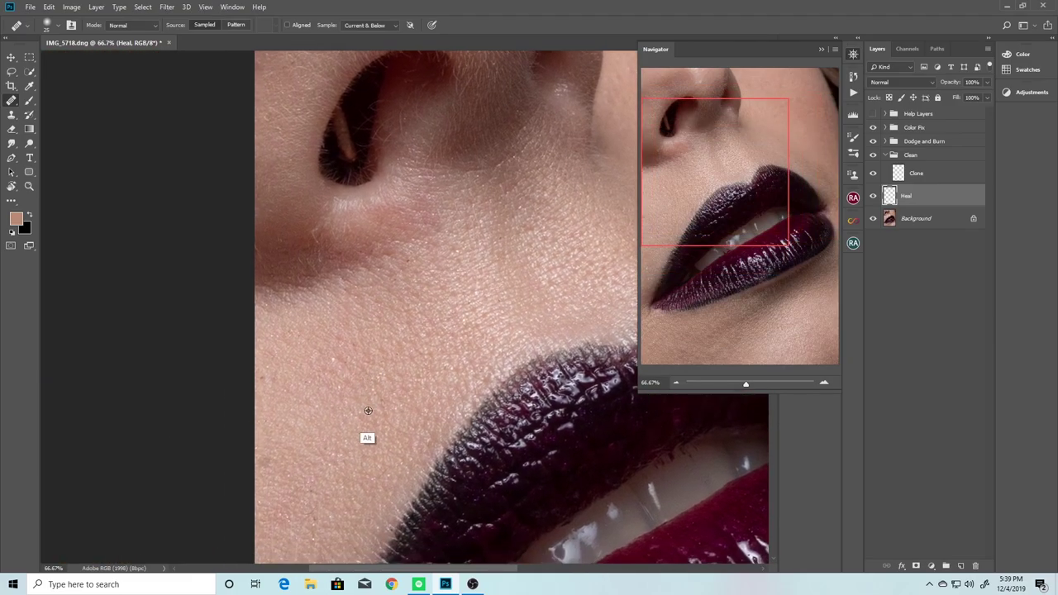
scroll(306, 488, "up", 2)
scroll(265, 422, "up", 2)
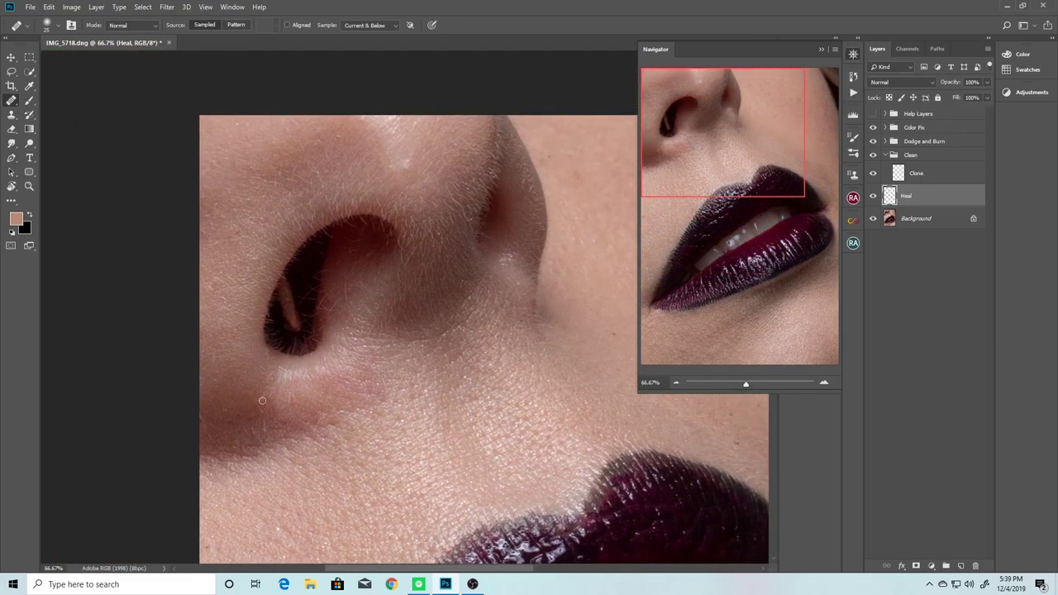
scroll(281, 403, "up", 1)
scroll(330, 413, "up", 2)
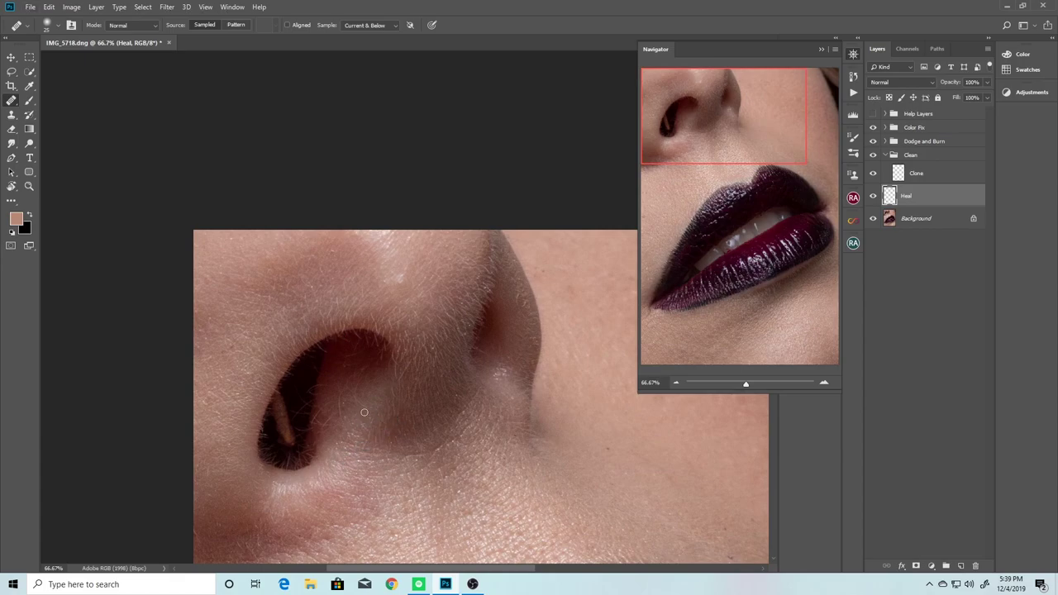
scroll(363, 412, "down", 1)
scroll(405, 394, "up", 2)
scroll(379, 433, "up", 1)
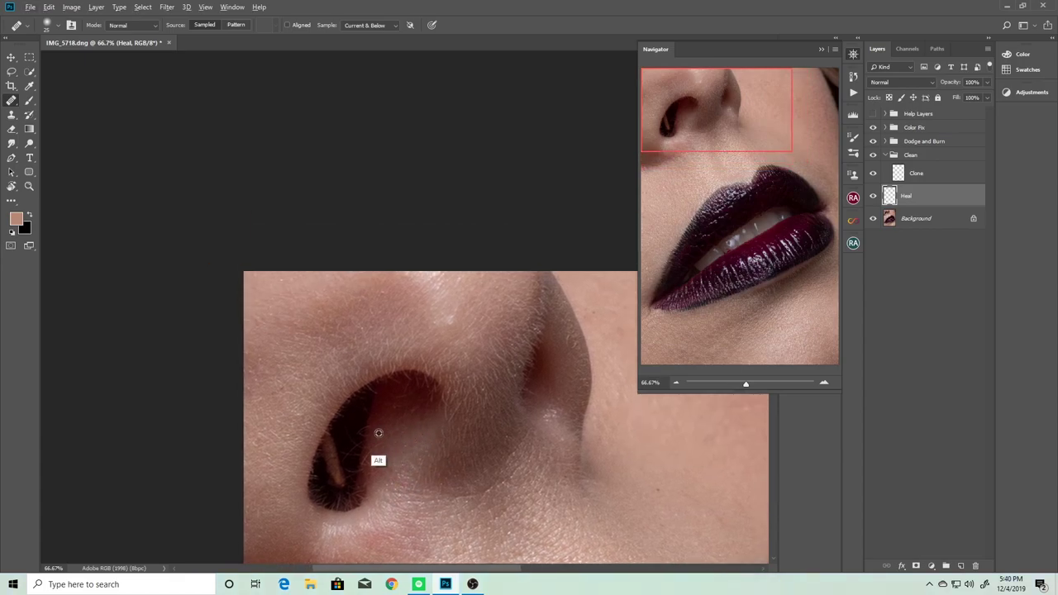
scroll(365, 421, "down", 1)
scroll(400, 409, "up", 1)
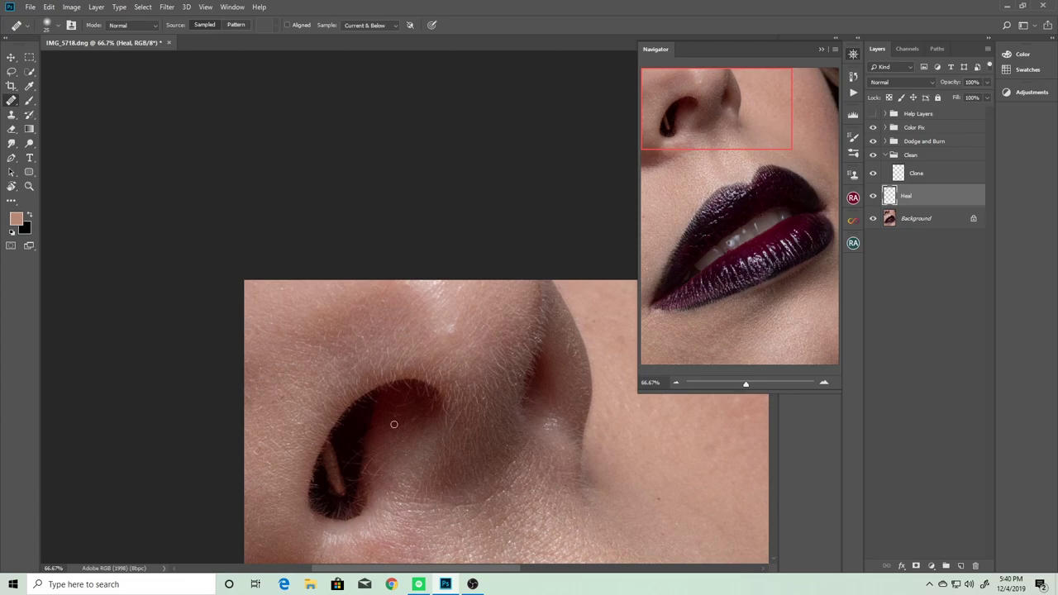
scroll(479, 437, "down", 3)
Heal the blemishes above the upper lip and on the cheek beside the nose.
left_click_drag(512, 436, 441, 363)
scroll(462, 374, "up", 1)
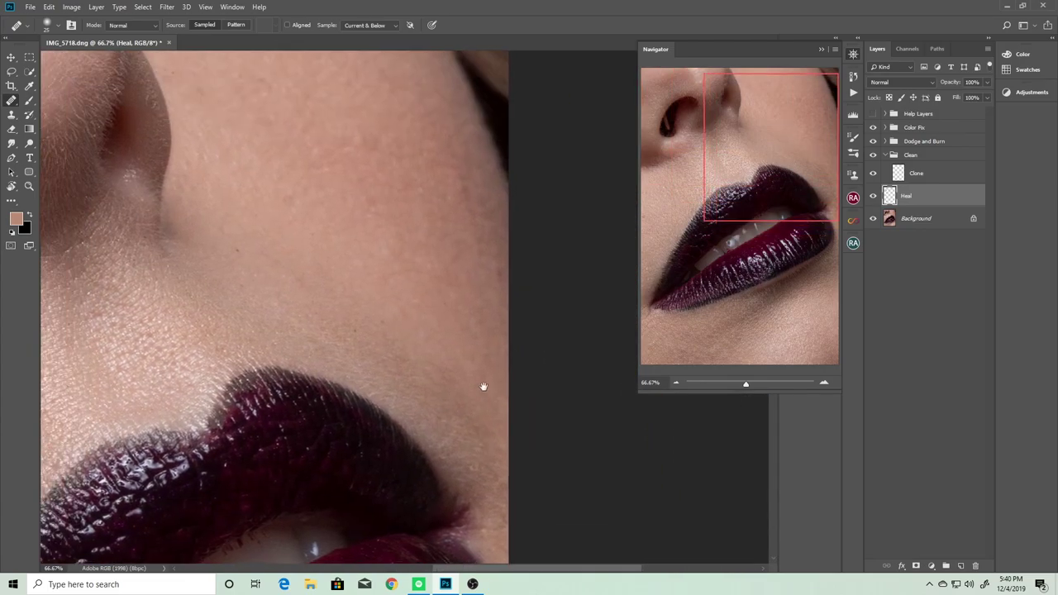
scroll(496, 380, "up", 1)
scroll(517, 378, "up", 2)
scroll(459, 387, "up", 1)
scroll(459, 388, "down", 3)
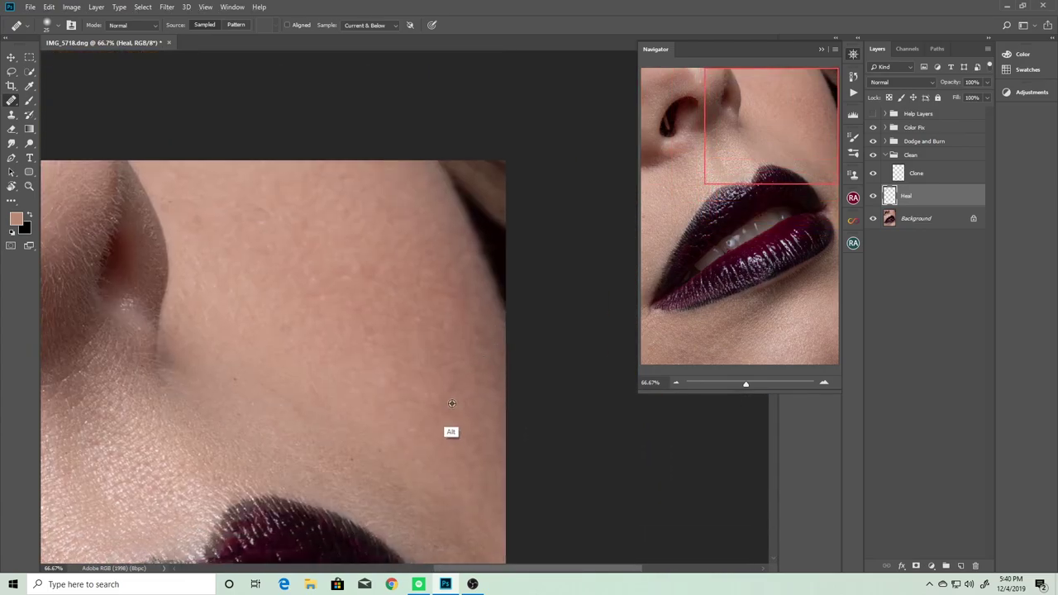
scroll(451, 429, "up", 1)
scroll(430, 434, "left", 3)
scroll(390, 442, "up", 2)
scroll(413, 421, "down", 2)
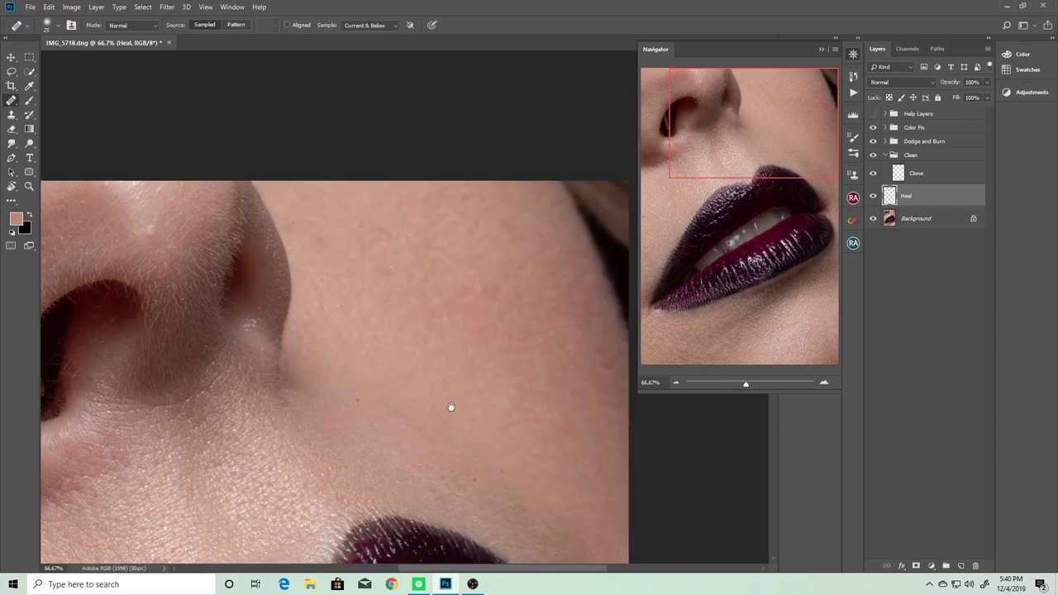
scroll(471, 372, "down", 2)
scroll(397, 334, "up", 2)
scroll(446, 248, "down", 1)
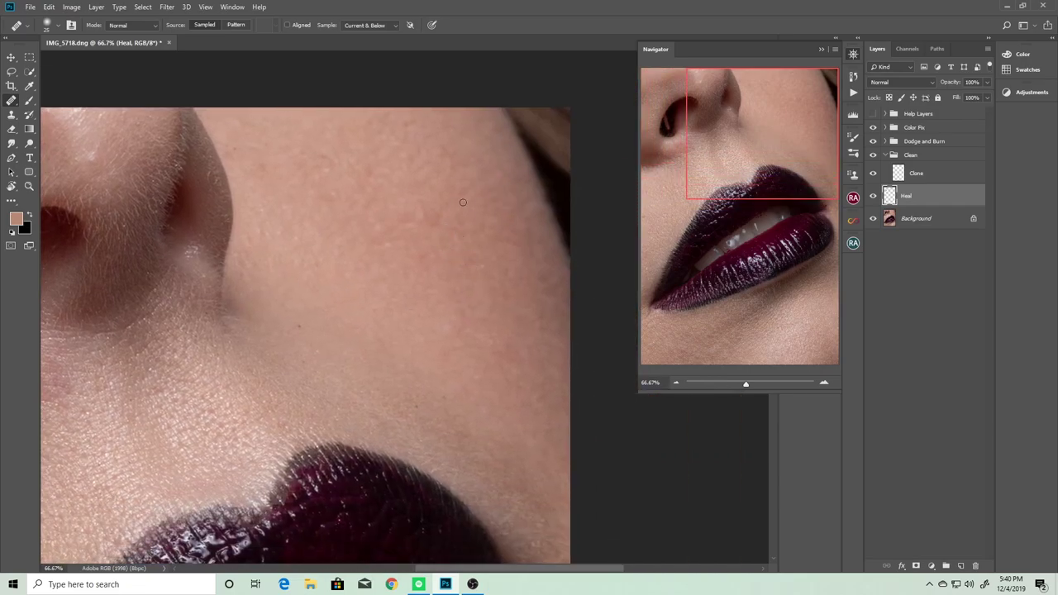
scroll(464, 299, "up", 2)
scroll(462, 330, "up", 2)
scroll(447, 337, "down", 2)
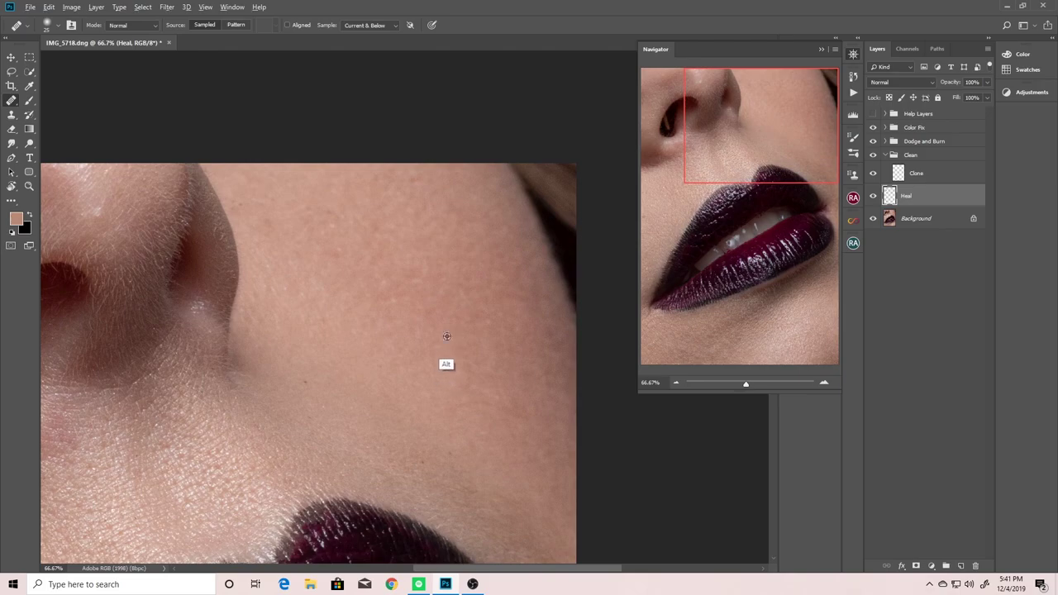
scroll(430, 334, "up", 1)
scroll(403, 315, "down", 2)
scroll(405, 314, "down", 1)
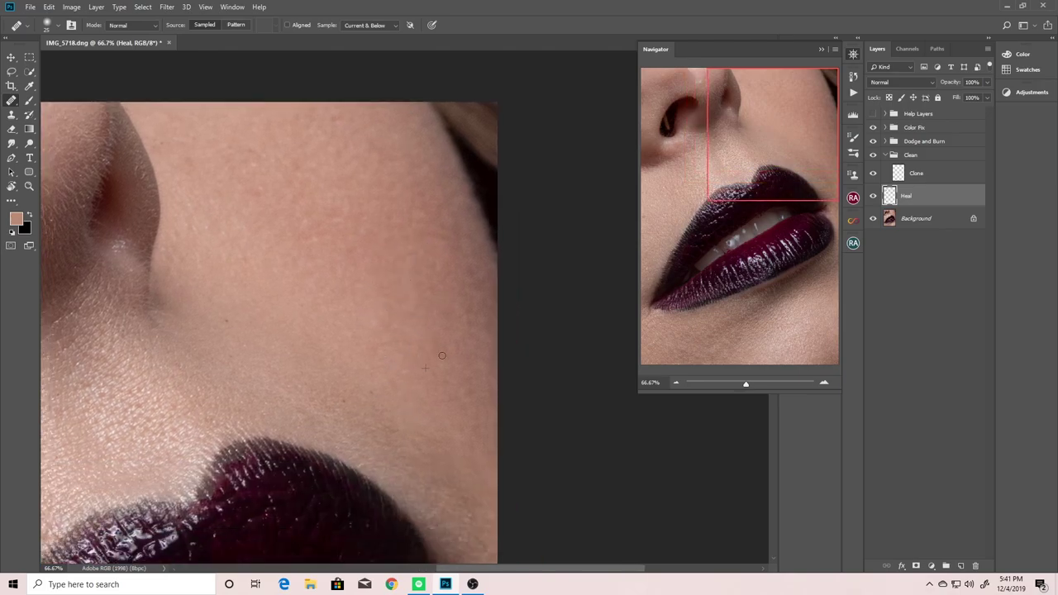
scroll(426, 318, "down", 1)
scroll(424, 330, "left", 2)
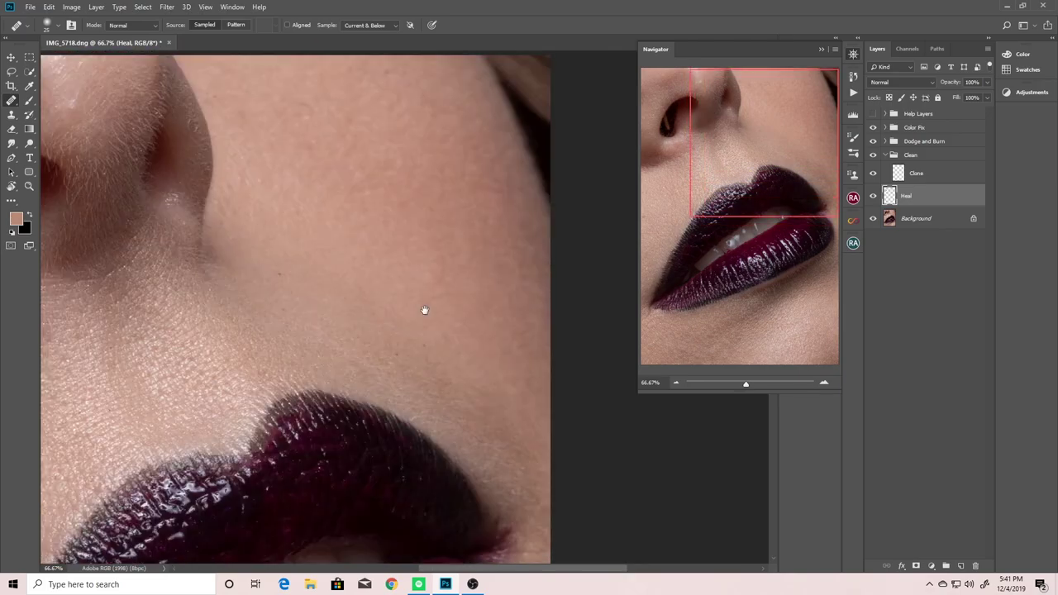
scroll(462, 339, "up", 2)
scroll(477, 327, "up", 1)
scroll(429, 344, "up", 1)
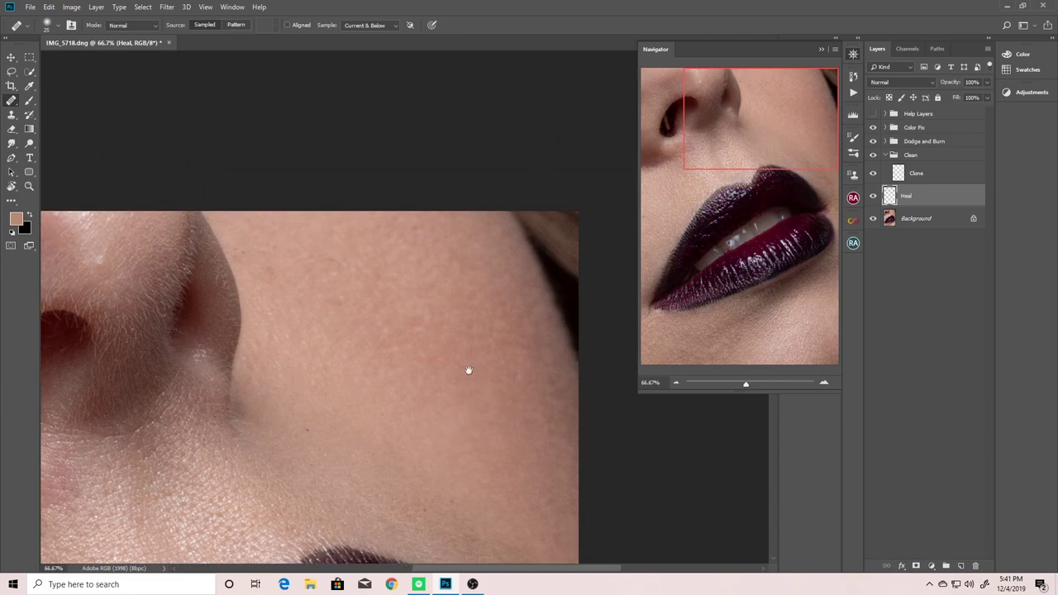
scroll(467, 368, "left", 1)
scroll(430, 355, "up", 1)
scroll(371, 344, "up", 1)
scroll(423, 328, "left", 1)
scroll(360, 342, "left", 1)
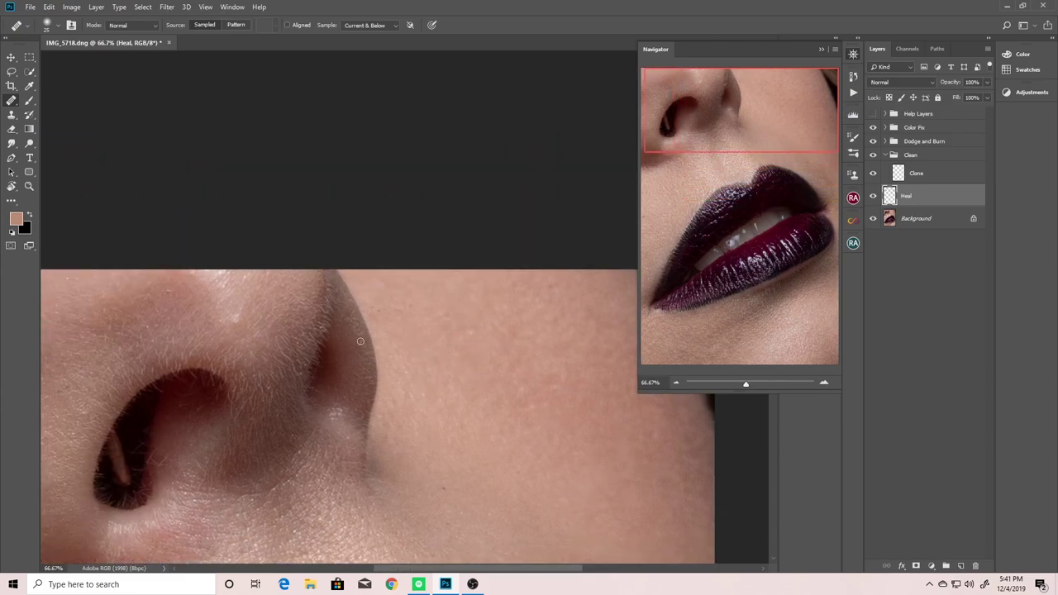
left_click_drag(371, 385, 399, 314)
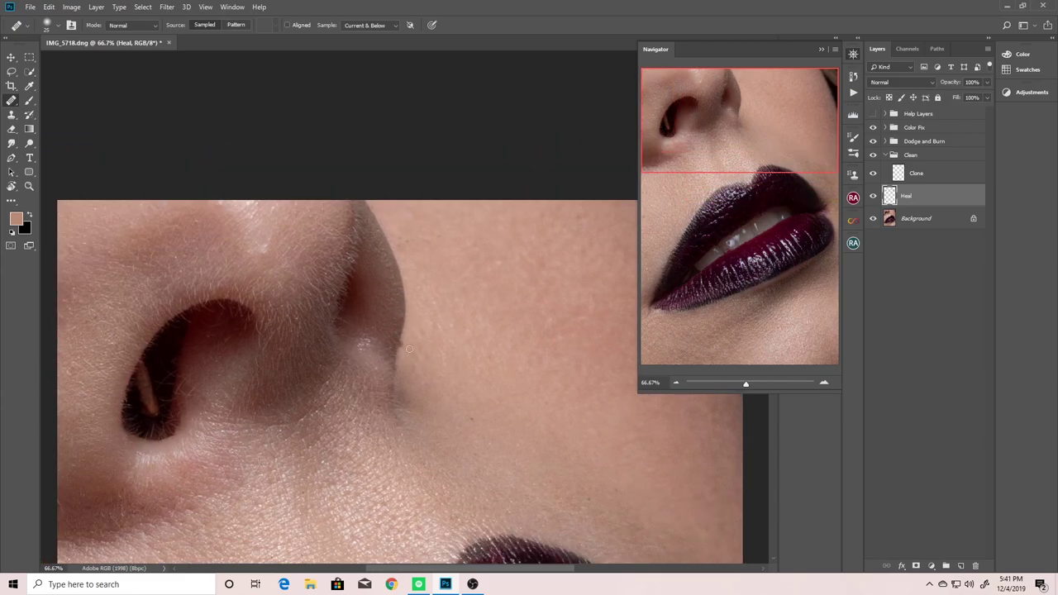
scroll(501, 432, "down", 5)
Heal the chin skin below the lower lip and beside the nostril.
scroll(460, 314, "down", 3)
scroll(460, 314, "left", 2)
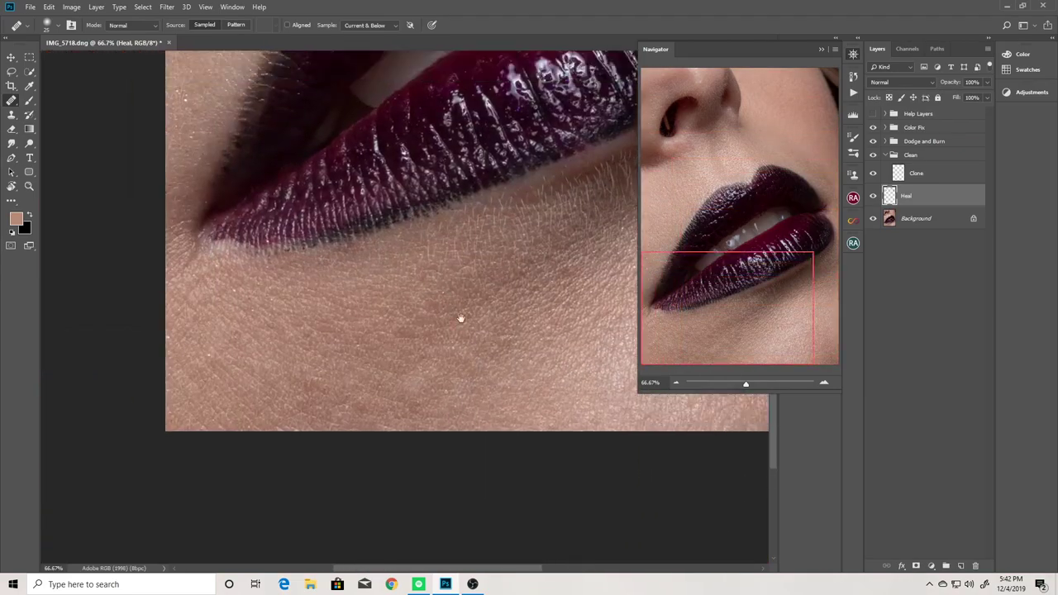
scroll(323, 425, "up", 3)
scroll(324, 425, "left", 2)
scroll(325, 339, "up", 1)
scroll(298, 374, "up", 1)
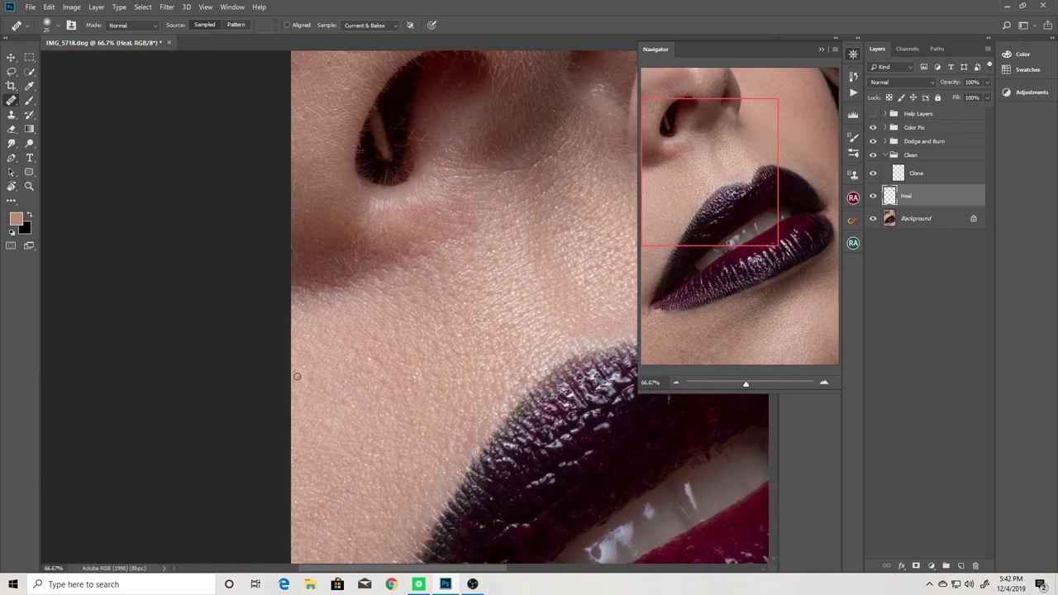
scroll(367, 374, "down", 2)
scroll(367, 373, "right", 3)
scroll(331, 314, "left", 2)
scroll(381, 259, "down", 4)
scroll(381, 259, "right", 3)
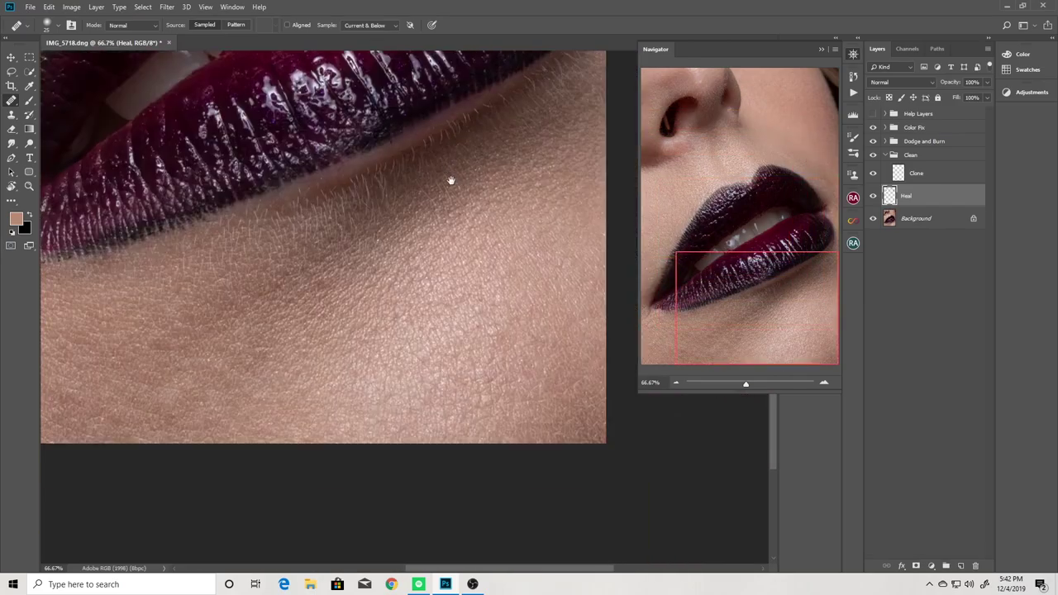
scroll(451, 177, "down", 2)
scroll(488, 297, "up", 1)
scroll(513, 314, "up", 1)
scroll(513, 314, "left", 1)
scroll(408, 335, "down", 1)
scroll(408, 336, "right", 2)
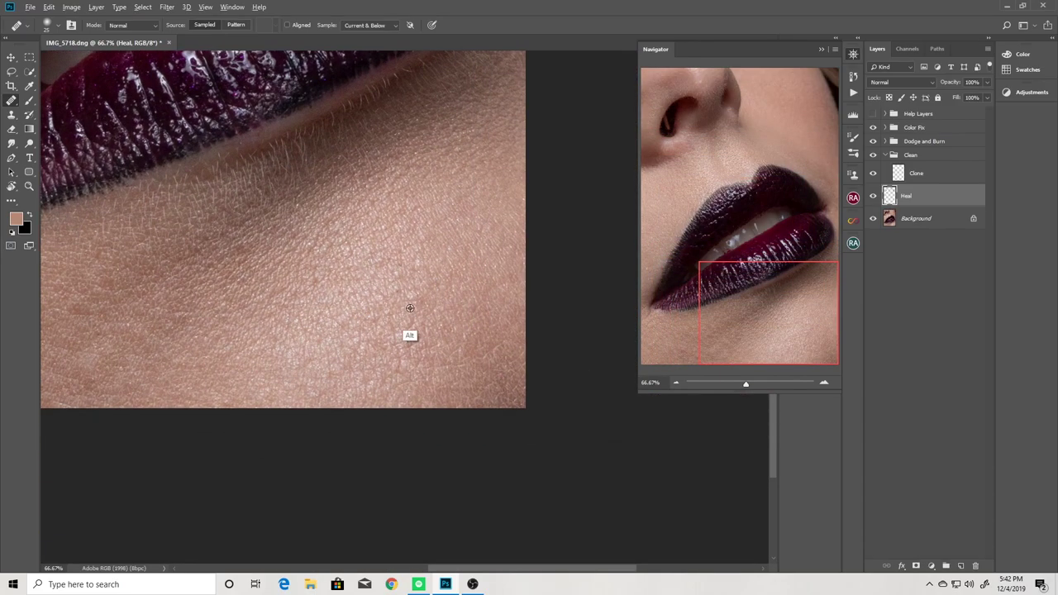
scroll(371, 357, "up", 2)
scroll(371, 356, "down", 3)
scroll(371, 357, "left", 2)
scroll(400, 305, "up", 3)
Fit the whole photo on screen and recentre it to review the healing.
key("ctrl+0")
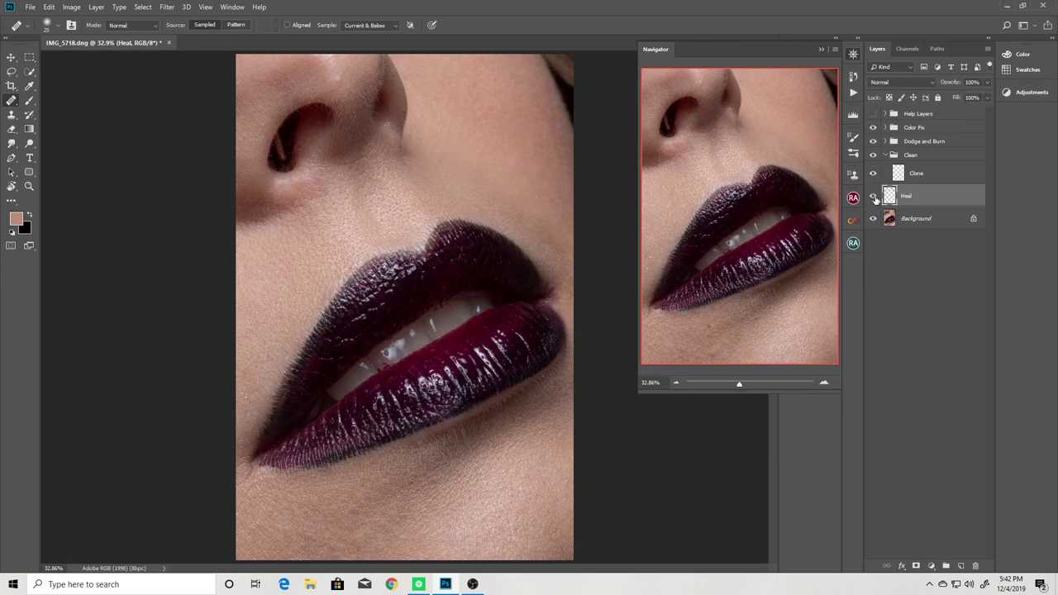
scroll(377, 207, "up", 1)
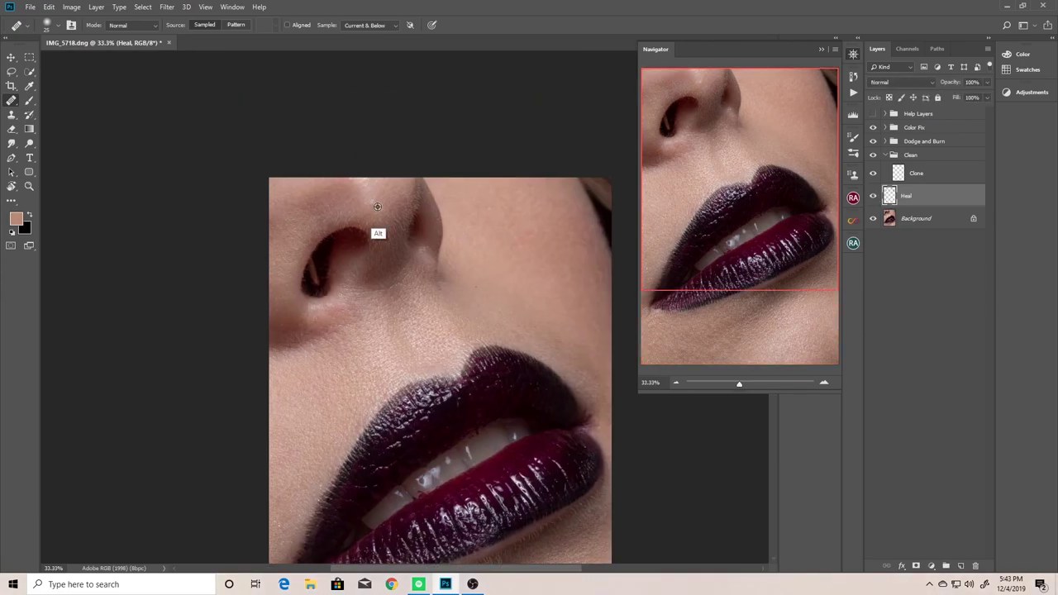
mouse_move(392, 249)
left_mouse_down()
mouse_move(436, 199)
mouse_move(419, 92)
left_mouse_up()
On the Clone layer, clone dark tones over the bright streak and spot in the nostril.
key("alt+bracketright")
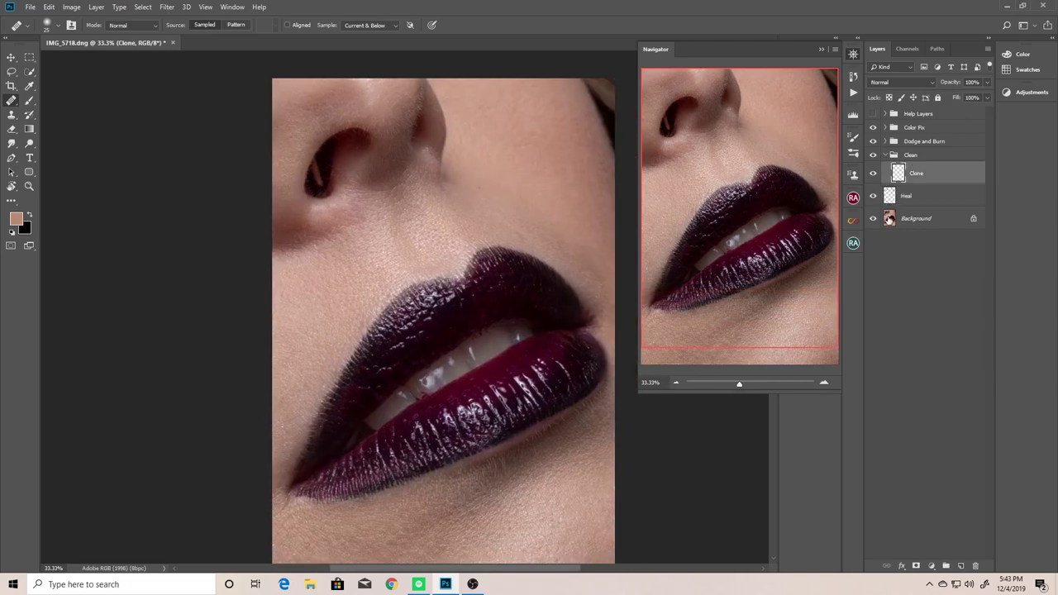
scroll(574, 216, "up", 3)
left_click_drag(573, 216, 425, 446)
key("s")
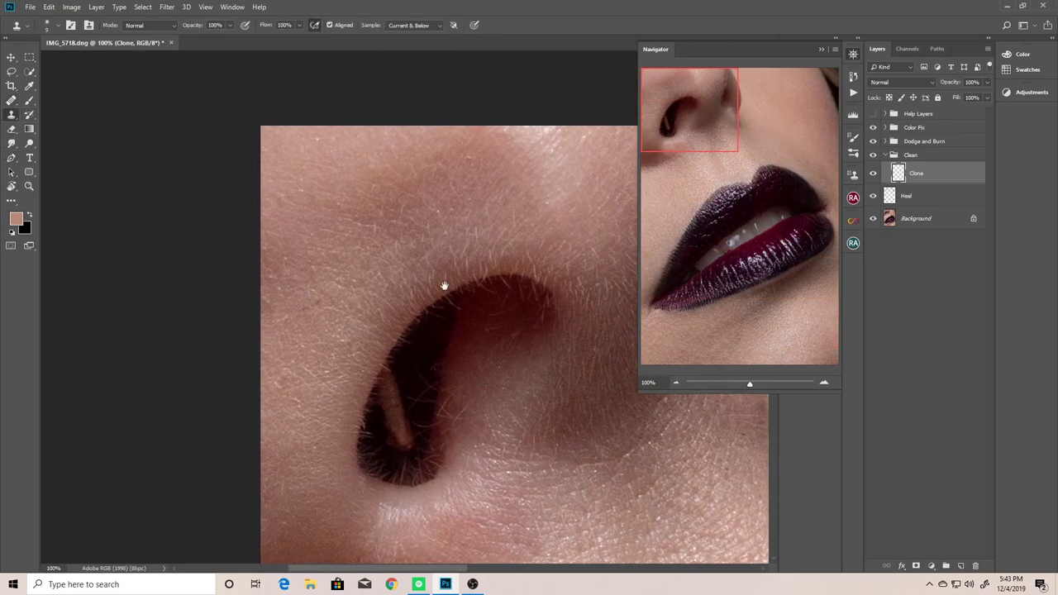
scroll(404, 305, "down", 2)
scroll(401, 298, "up", 2)
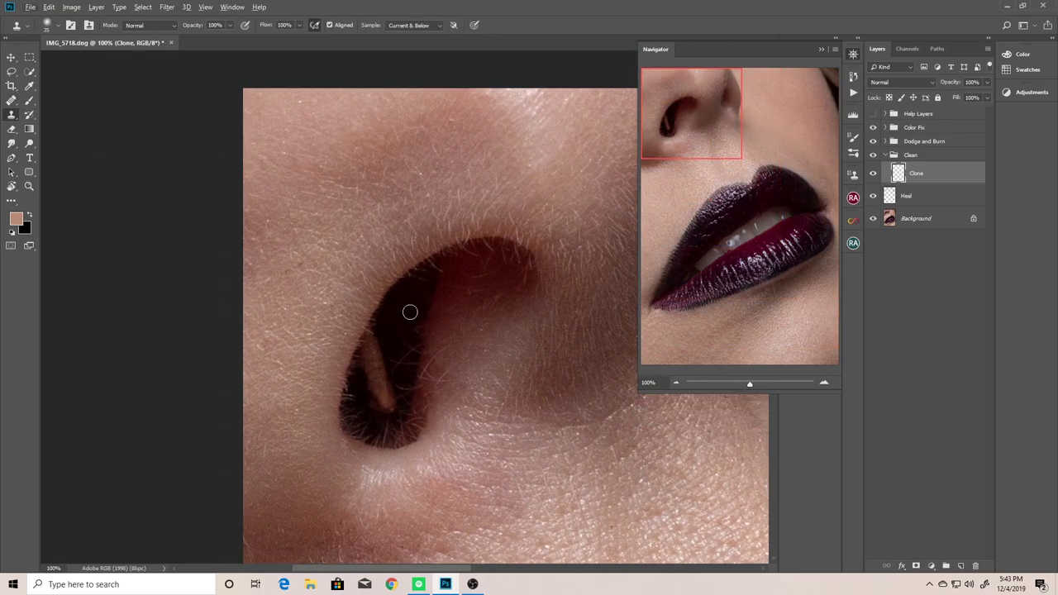
mouse_move(377, 327)
left_mouse_down()
mouse_move(366, 354)
mouse_move(453, 315)
mouse_move(398, 337)
mouse_move(415, 343)
mouse_move(393, 341)
left_mouse_up()
left_click(418, 319, "alt")
scroll(410, 362, "up", 2)
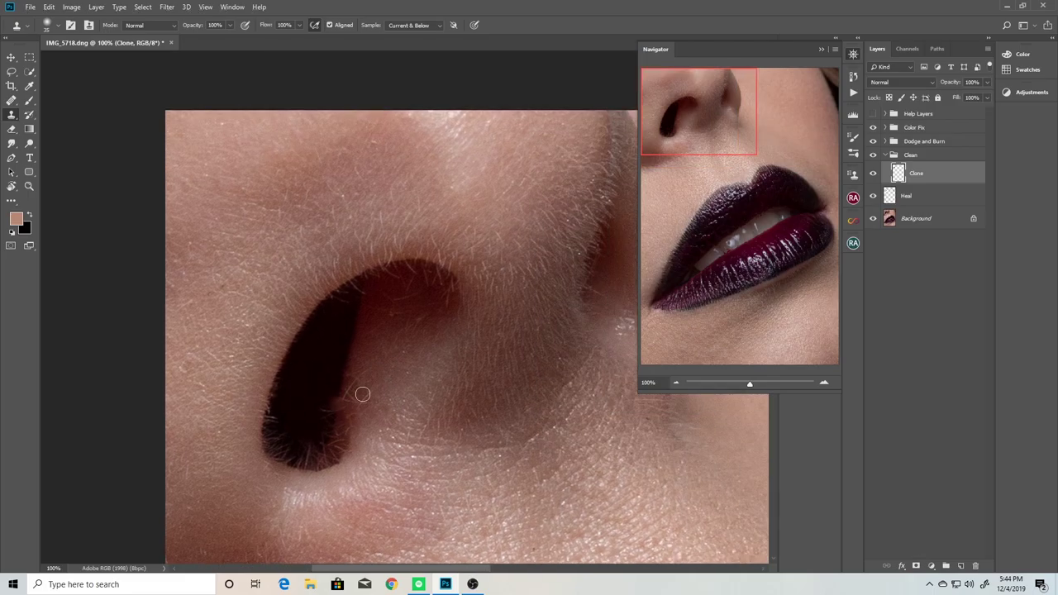
scroll(406, 347, "up", 3)
Resize the clone brush and clone away the hairs along the nostril's lower edge.
key("bracketleft")
key("bracketleft")
key("bracketleft")
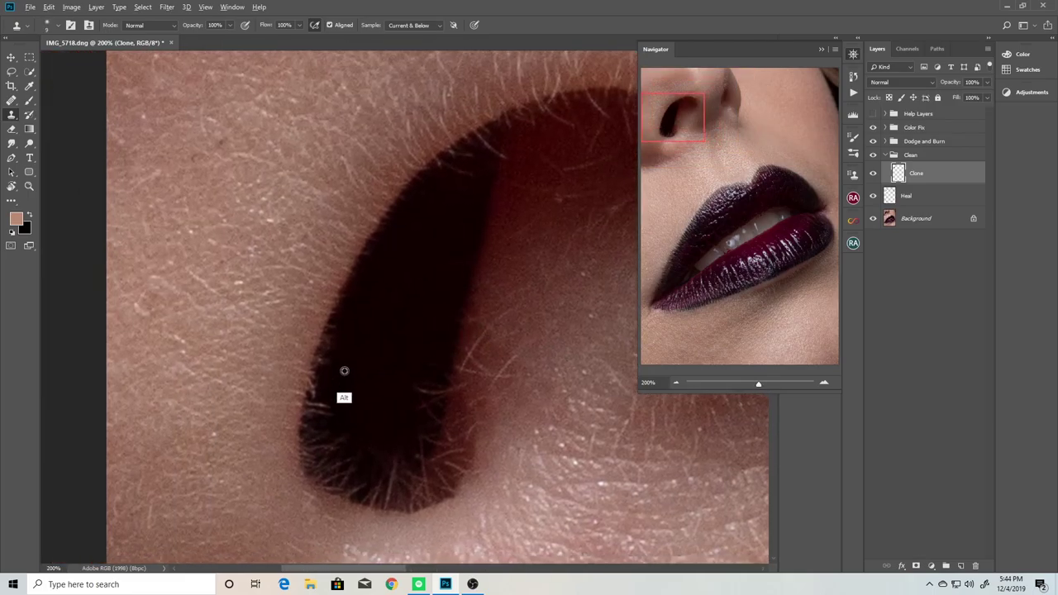
mouse_move(346, 299)
left_mouse_down()
mouse_move(347, 366)
mouse_move(354, 355)
mouse_move(359, 388)
left_mouse_up()
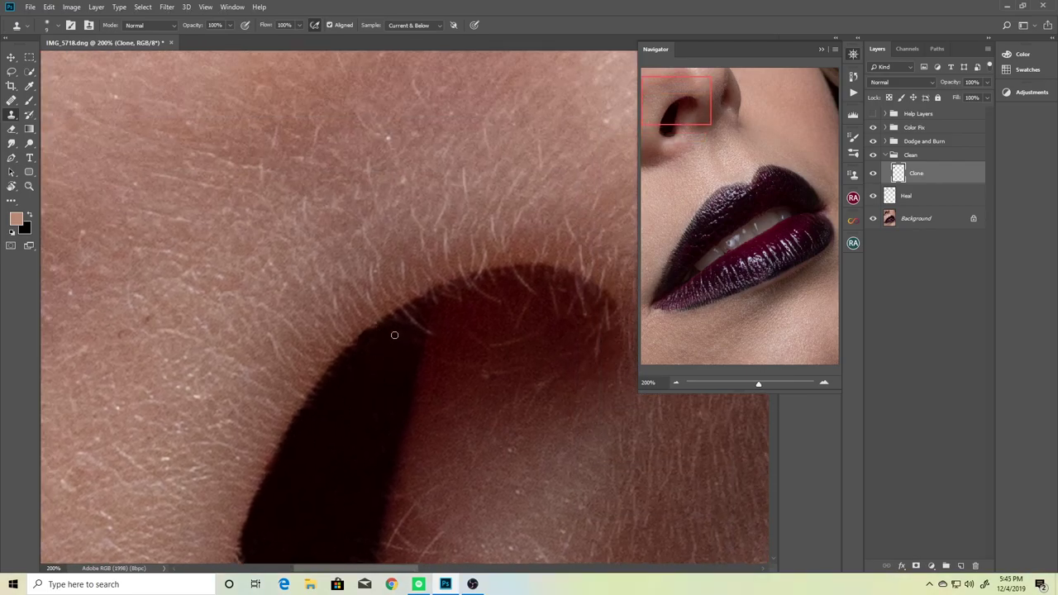
scroll(411, 371, "down", 3)
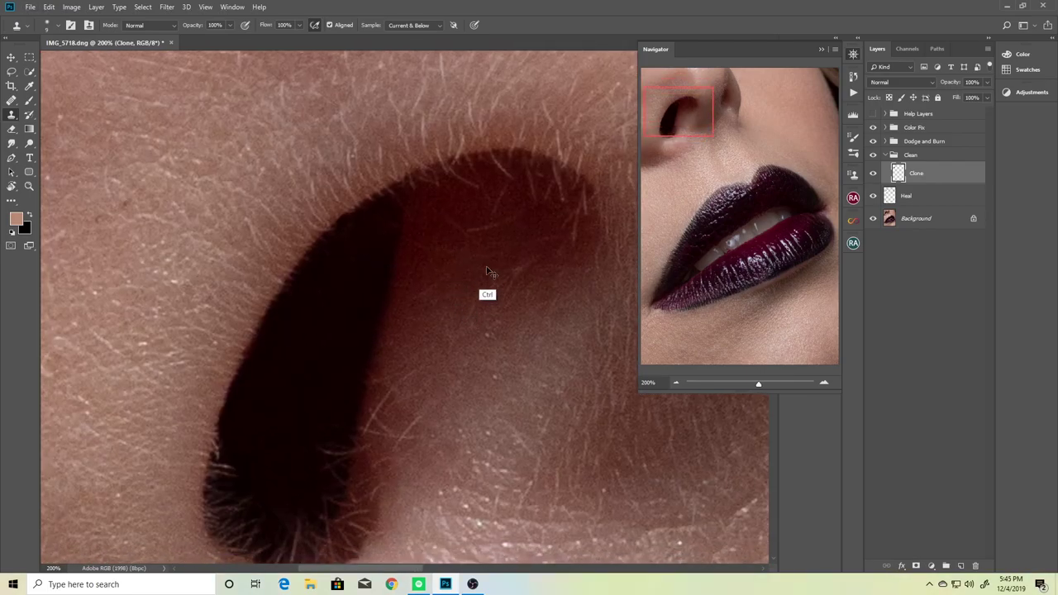
scroll(488, 271, "right", 1)
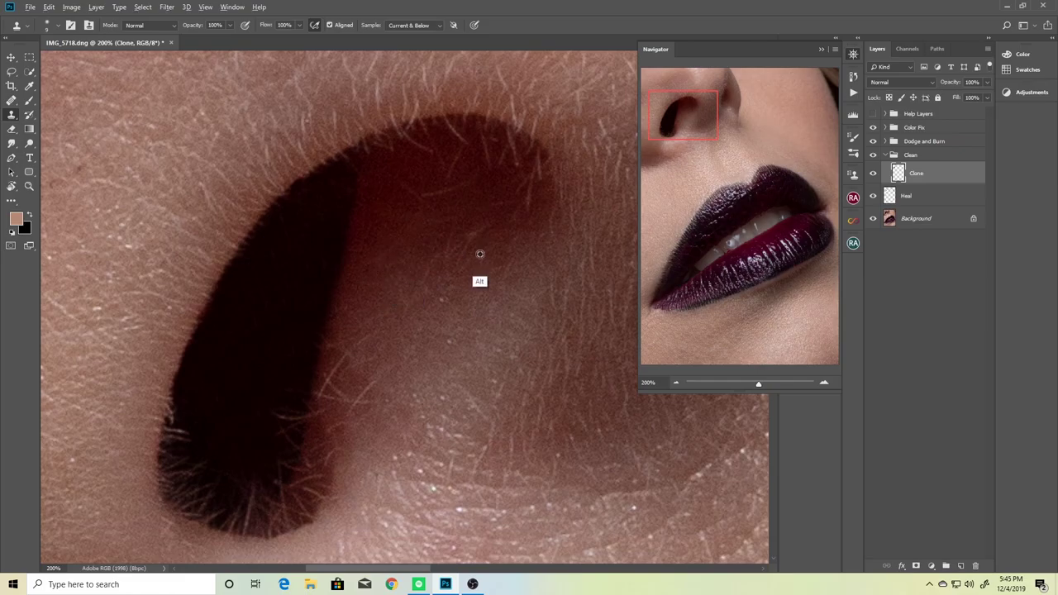
scroll(492, 264, "down", 2)
scroll(430, 289, "left", 2)
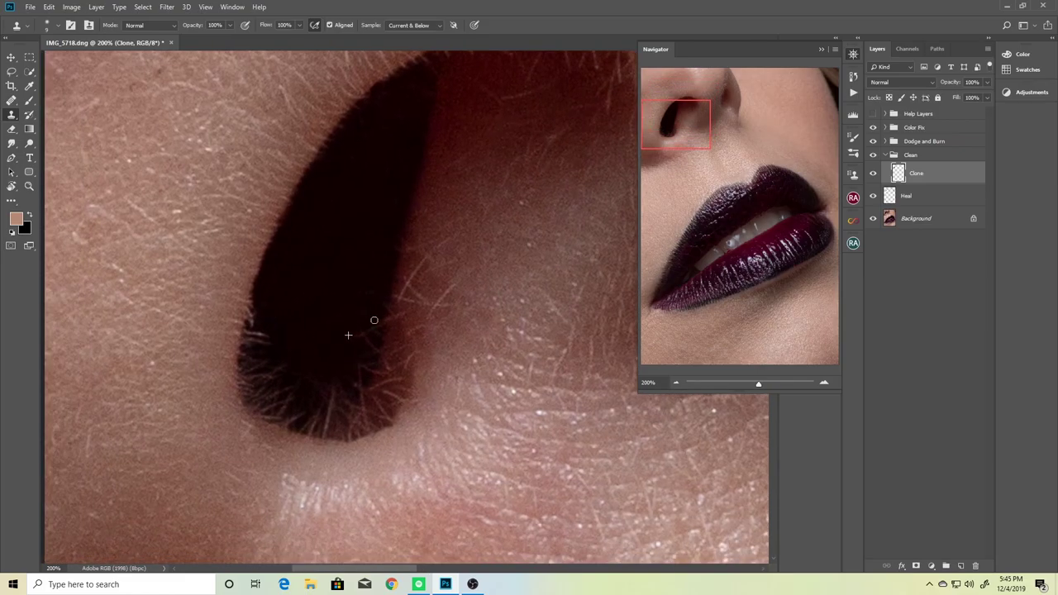
scroll(348, 335, "left", 2)
scroll(394, 317, "down", 1)
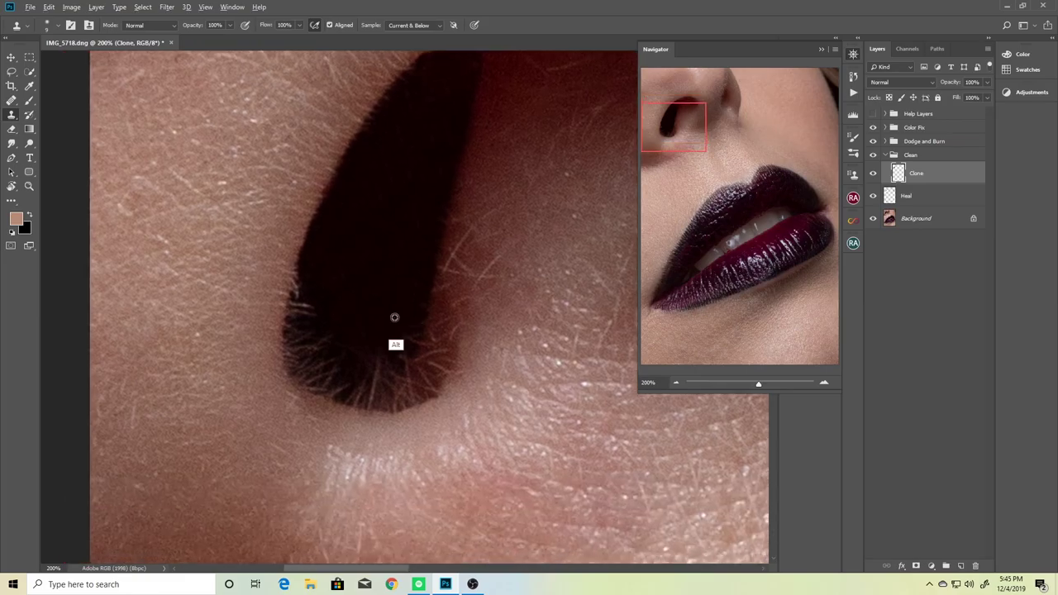
scroll(394, 317, "left", 3)
scroll(394, 317, "up", 1)
scroll(368, 304, "up", 1)
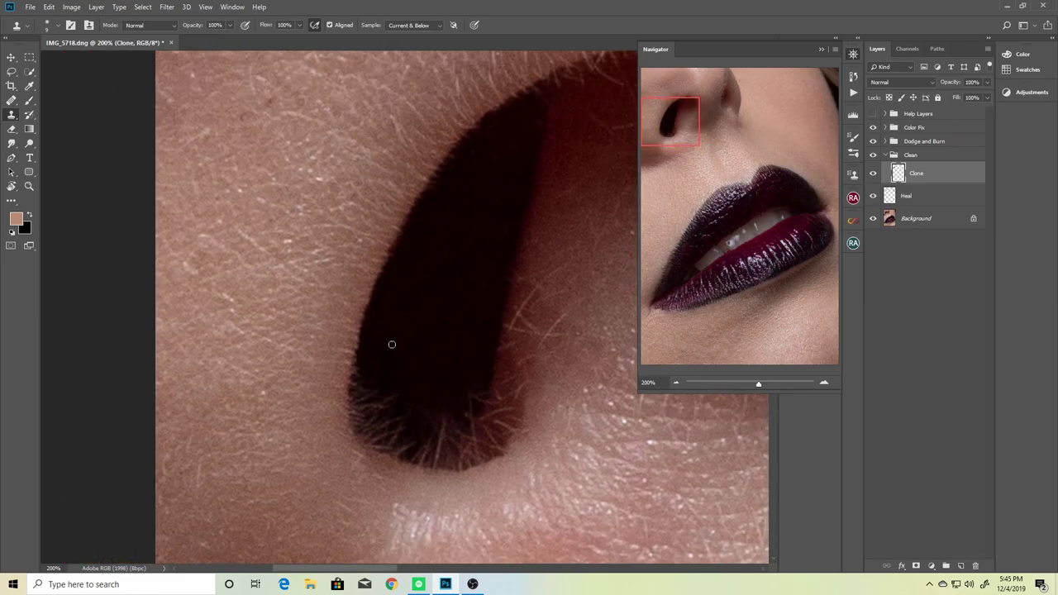
scroll(385, 321, "right", 3)
scroll(385, 321, "down", 1)
scroll(448, 239, "left", 1)
scroll(449, 239, "down", 1)
key("bracketright")
mouse_move(376, 326)
left_mouse_down()
mouse_move(375, 340)
mouse_move(339, 303)
mouse_move(336, 333)
mouse_move(336, 320)
left_mouse_up()
Zoom out and hide the retouching to compare against the original photo.
scroll(336, 320, "right", 1)
scroll(335, 321, "up", 1)
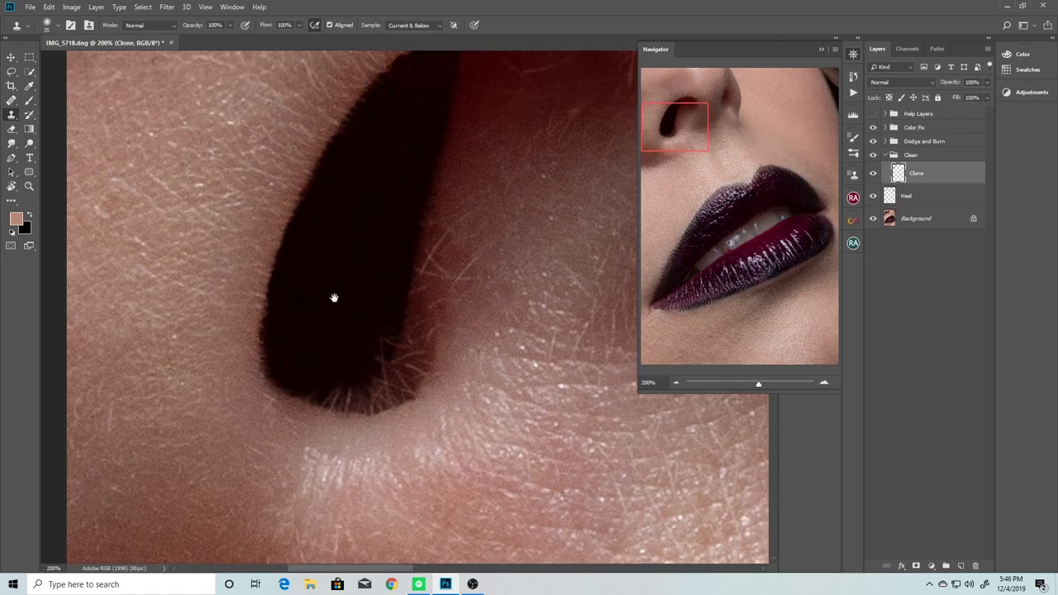
scroll(333, 298, "up", 1)
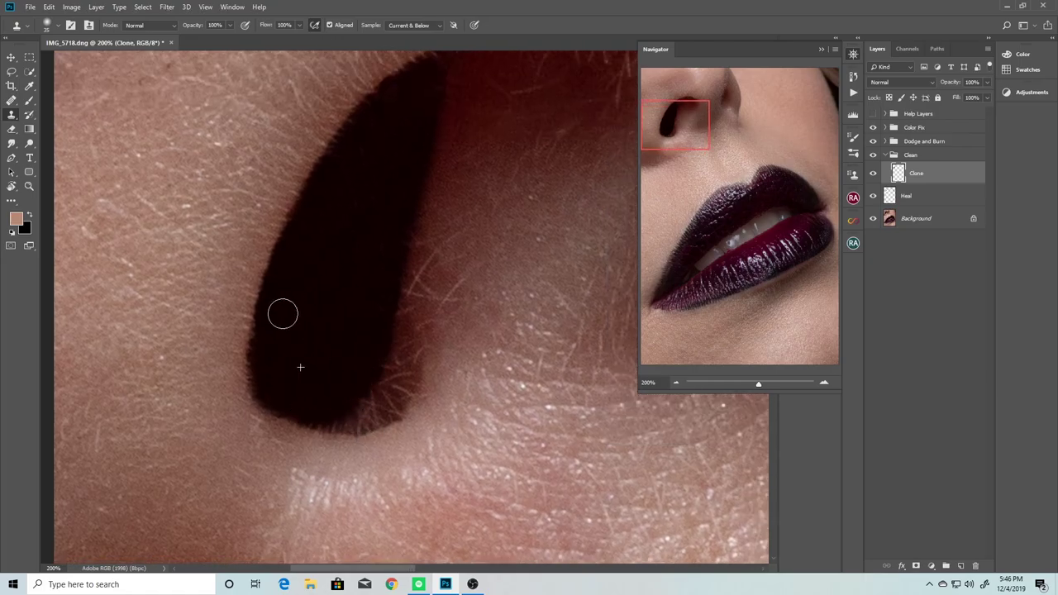
scroll(281, 309, "down", 1)
scroll(364, 458, "down", 4)
scroll(463, 353, "up", 1)
left_click(873, 218, "alt")
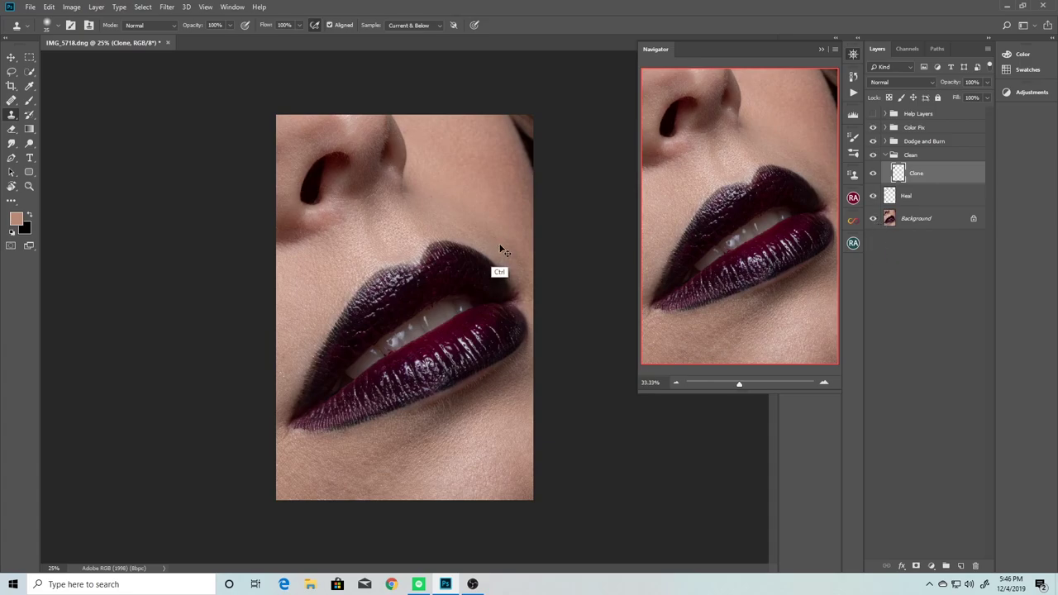
Zoom in close on the upper teeth and set up the Healing Brush on the Heal layer.
scroll(498, 248, "up", 5)
key("p")
left_click_drag(560, 267, 410, 323)
key("s")
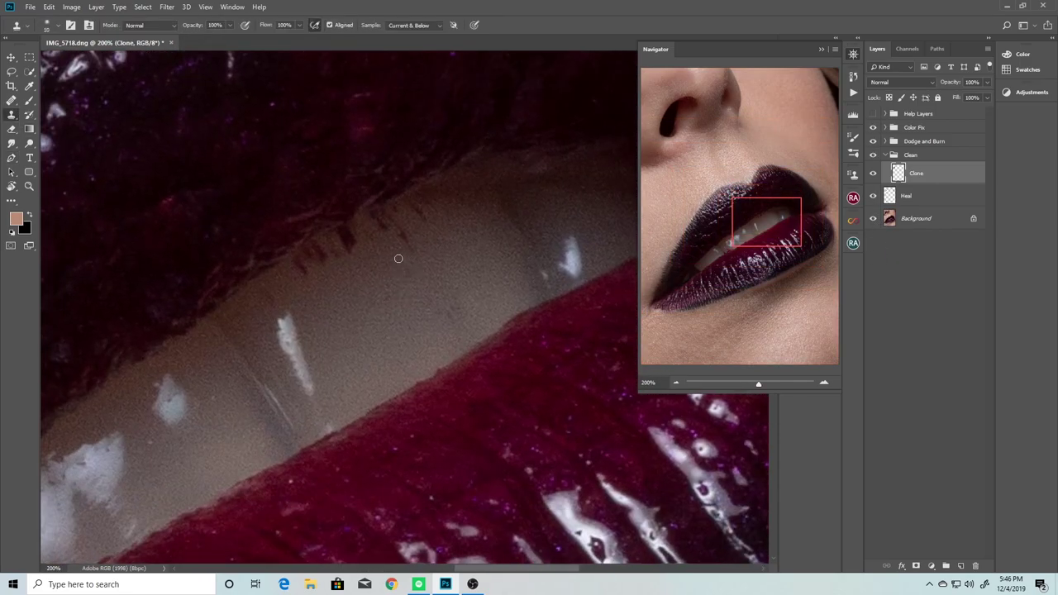
key("alt+bracketleft")
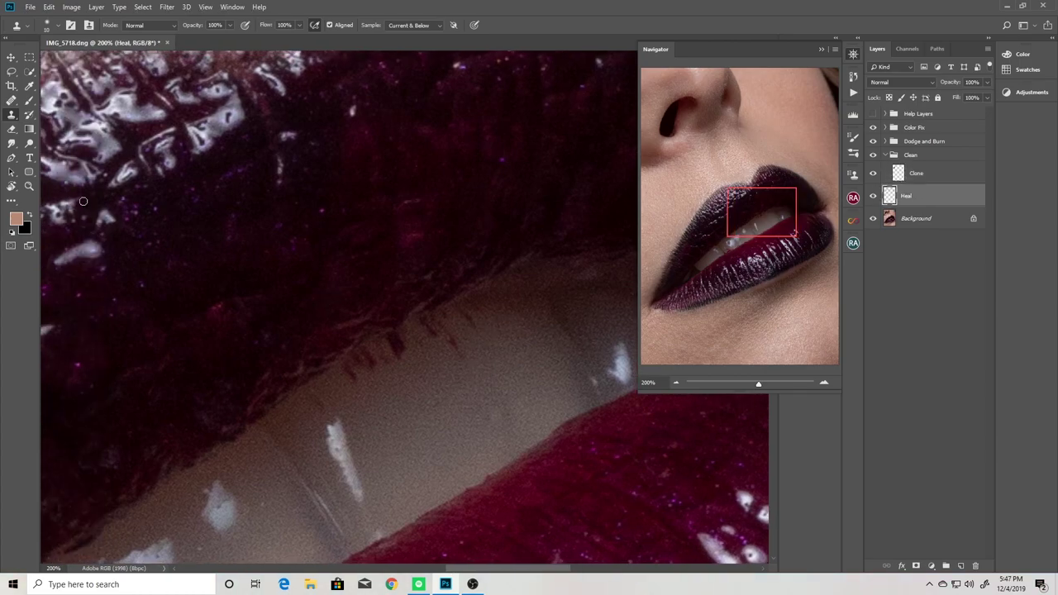
key("j")
mouse_move(436, 288)
left_mouse_down()
mouse_move(473, 336)
mouse_move(485, 317)
mouse_move(375, 373)
mouse_move(383, 335)
mouse_move(565, 310)
mouse_move(593, 361)
left_mouse_up()
mouse_move(496, 371)
left_mouse_down()
mouse_move(437, 323)
mouse_move(338, 373)
mouse_move(444, 280)
mouse_move(401, 316)
mouse_move(309, 319)
mouse_move(396, 288)
mouse_move(391, 300)
left_mouse_up()
On the Clone layer, sample a clean tooth area as the Clone Stamp source.
key("s")
key("alt+bracketright")
left_click(396, 288, "alt")
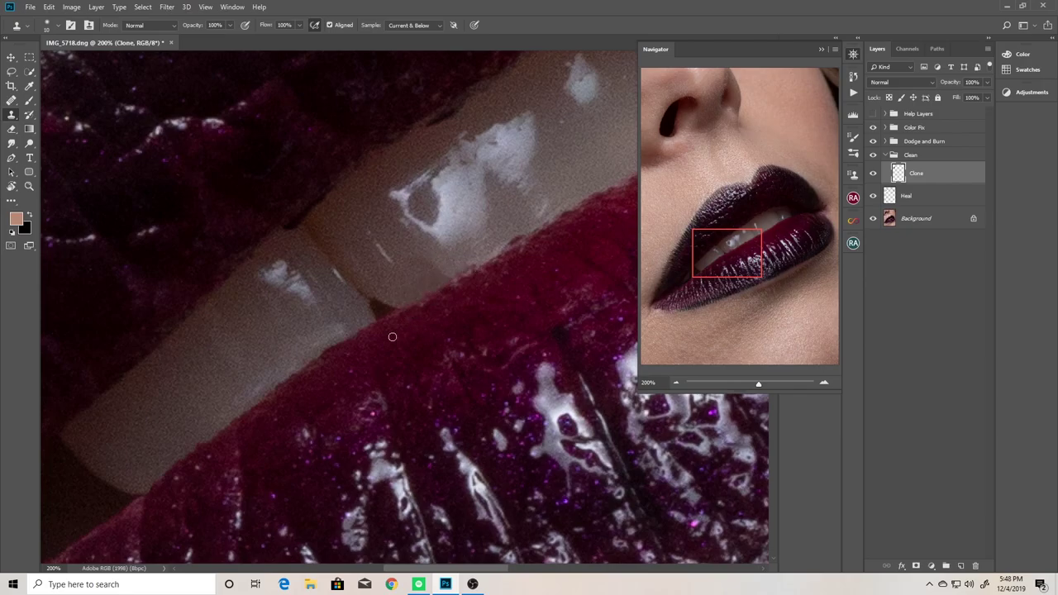
mouse_move(436, 276)
left_mouse_down()
mouse_move(460, 295)
mouse_move(491, 358)
mouse_move(435, 321)
left_mouse_up()
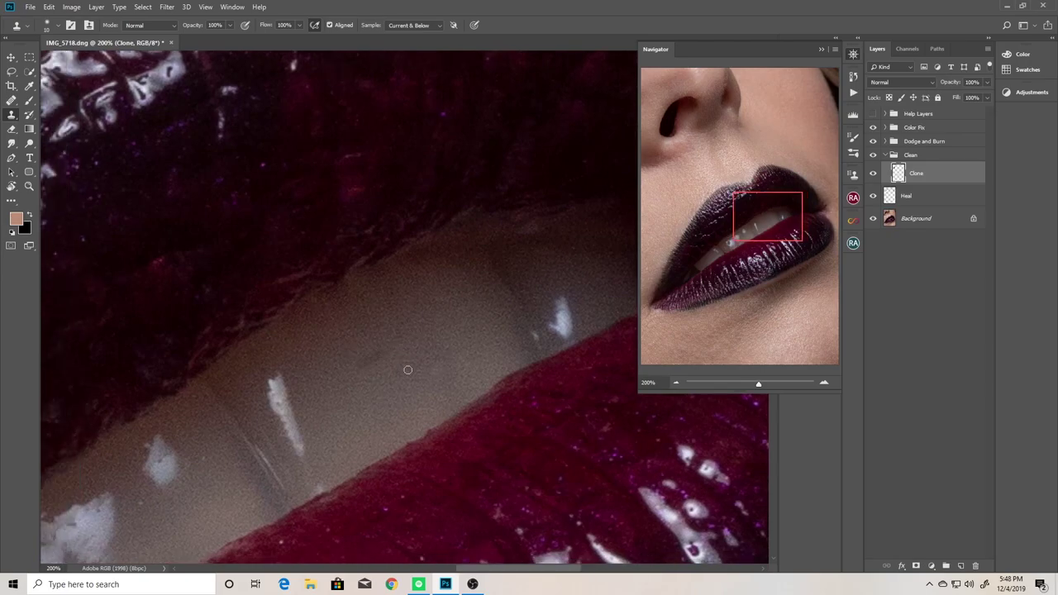
Set the Clone Stamp mode to Darken, try Lighten, then return to Darken.
left_click(137, 25)
left_click(142, 66)
left_click(137, 25)
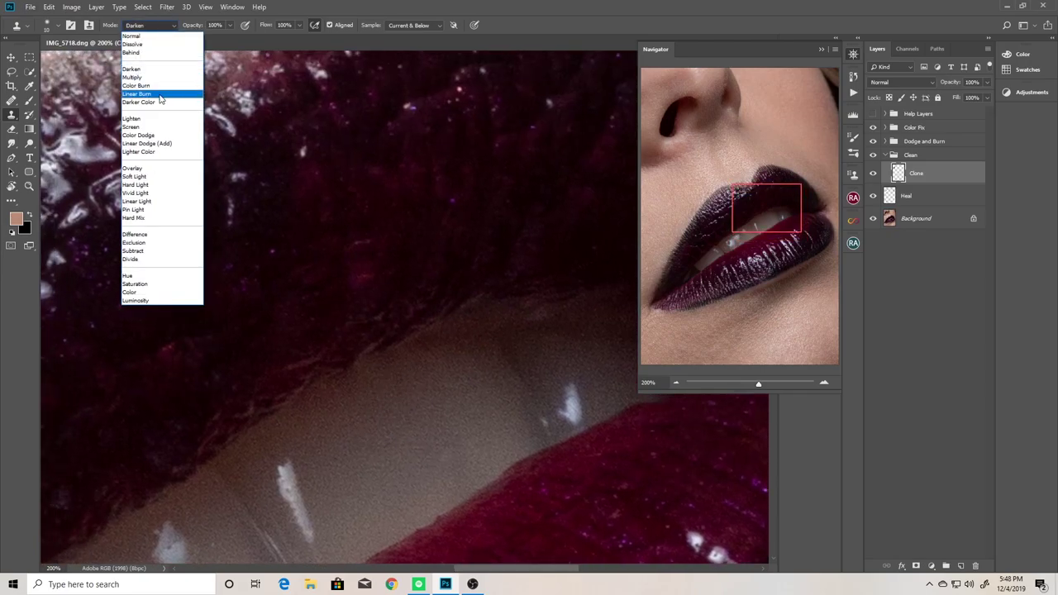
left_click(142, 98)
mouse_move(385, 335)
left_mouse_down()
mouse_move(350, 252)
mouse_move(374, 400)
left_mouse_up()
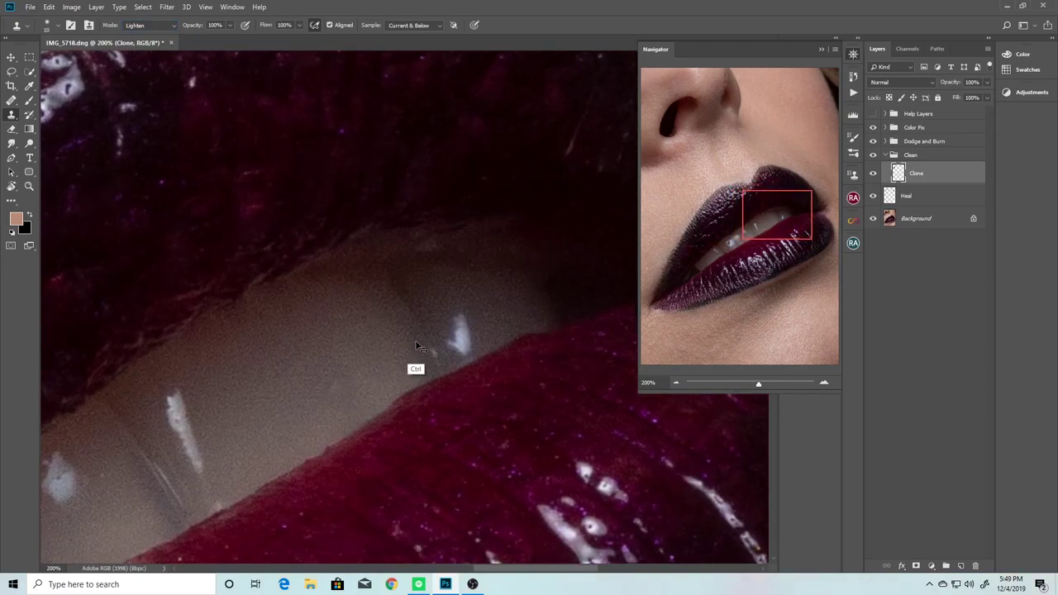
left_click(136, 24)
left_click(142, 66)
mouse_move(386, 325)
left_mouse_down()
mouse_move(471, 337)
mouse_move(525, 327)
left_mouse_up()
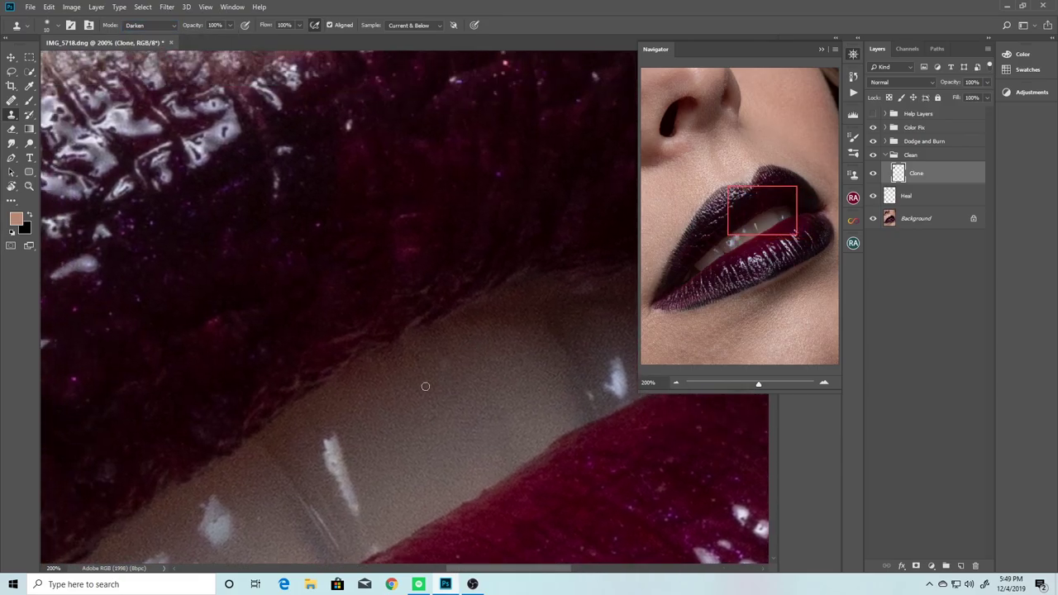
left_click_drag(425, 383, 442, 322)
Zoom in on the nostril and spot-heal the dark hair beside it.
key("ctrl+0")
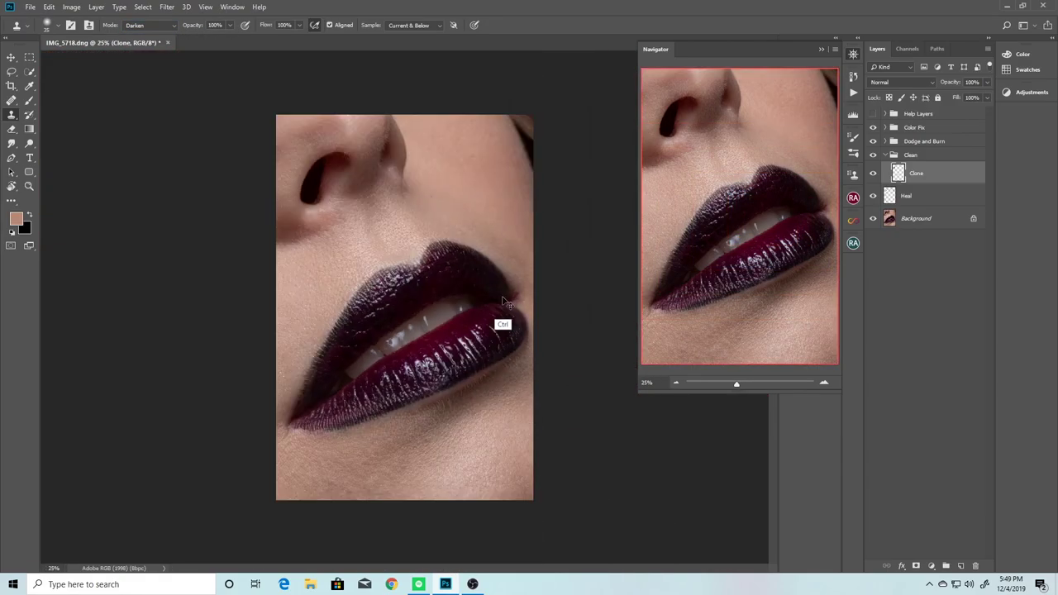
key("ctrl+1")
scroll(389, 237, "up", 1)
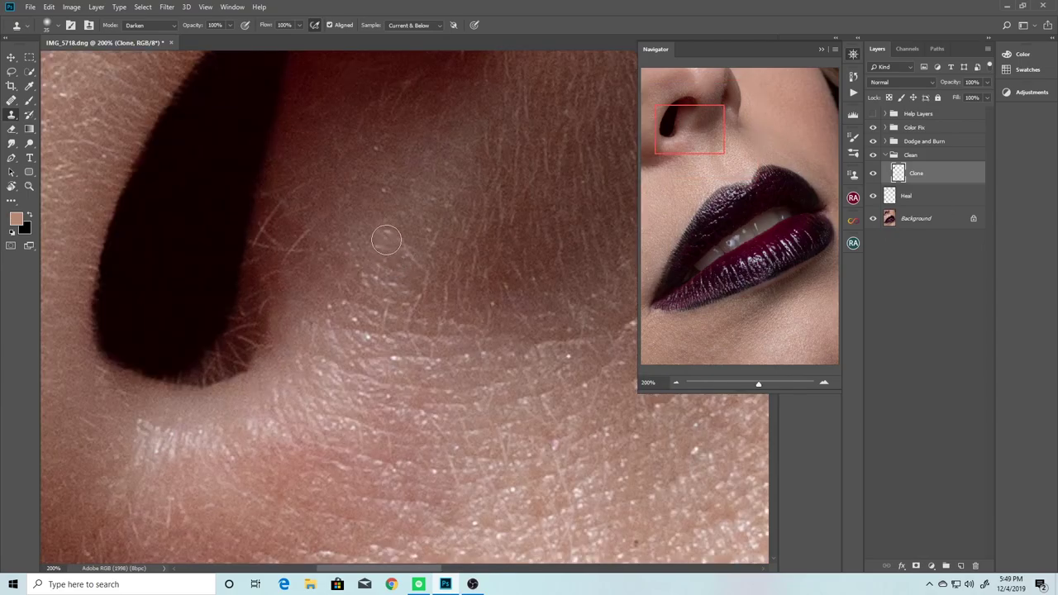
scroll(389, 237, "up", 1)
key("j")
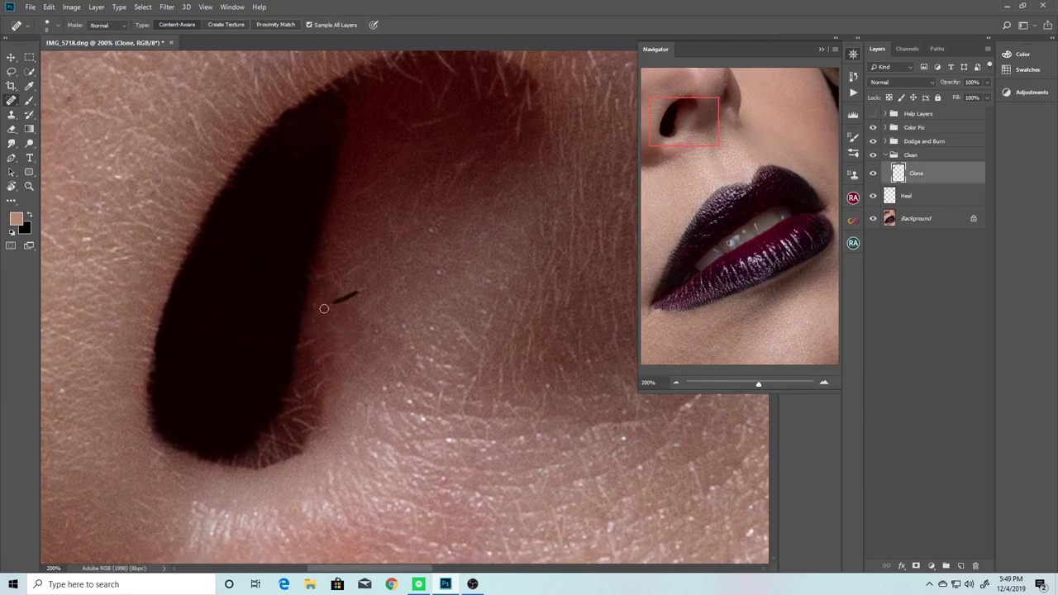
left_click_drag(328, 306, 357, 292)
Spot-heal two more small dark hairs along the nostril edge.
scroll(313, 334, "up", 2)
scroll(307, 336, "down", 2)
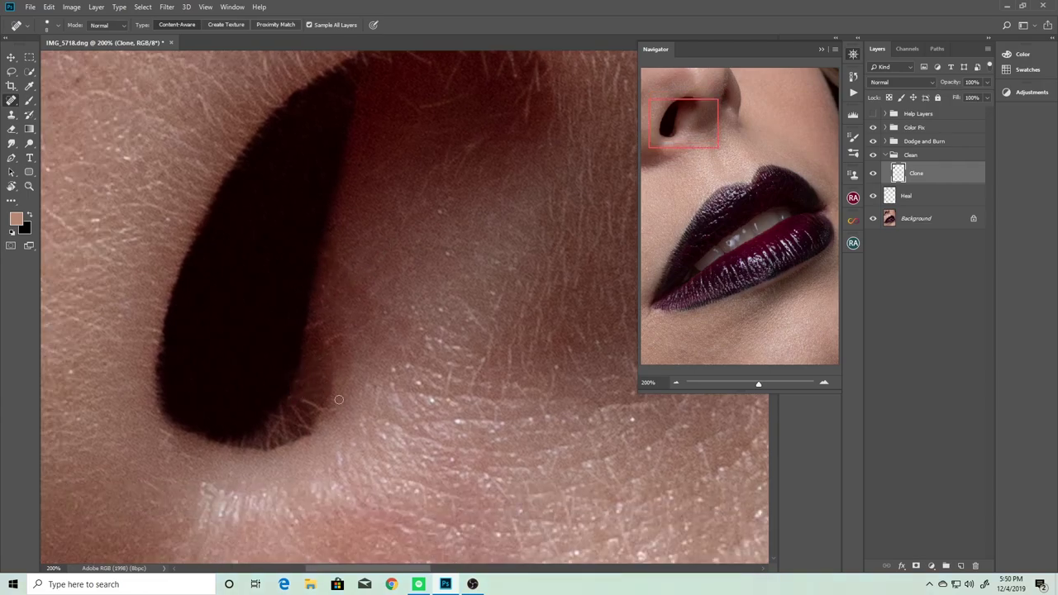
scroll(388, 310, "down", 2)
scroll(354, 308, "down", 2)
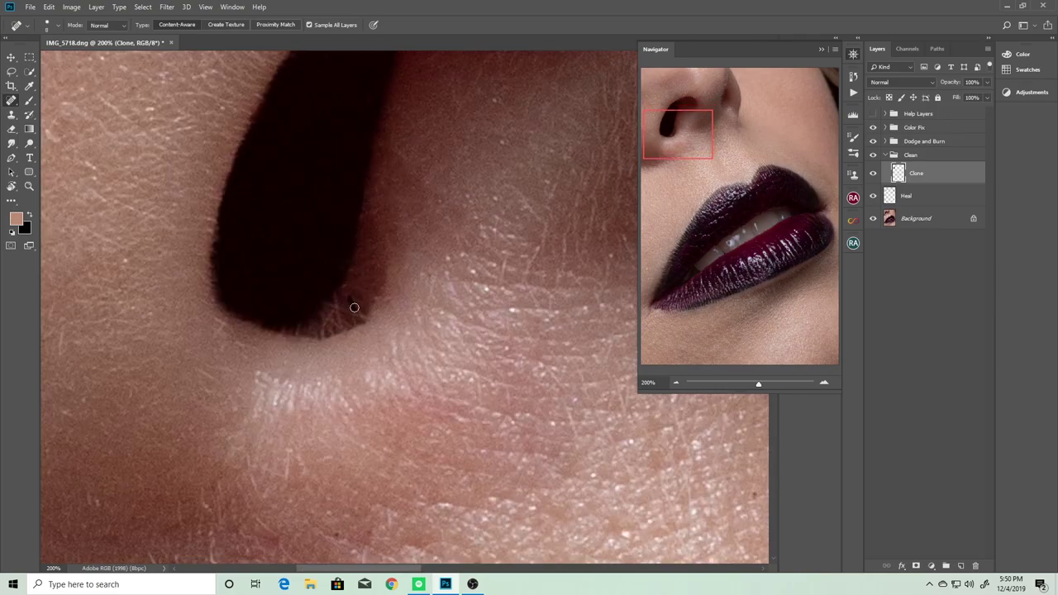
scroll(340, 311, "up", 1)
scroll(349, 347, "down", 1)
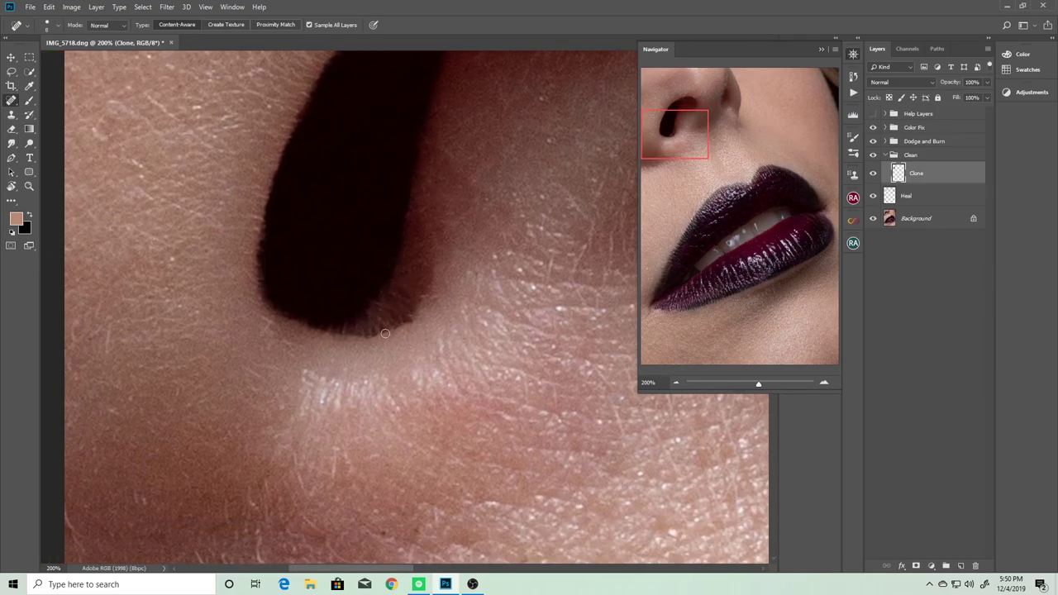
scroll(372, 326, "right", 4)
scroll(380, 364, "up", 10)
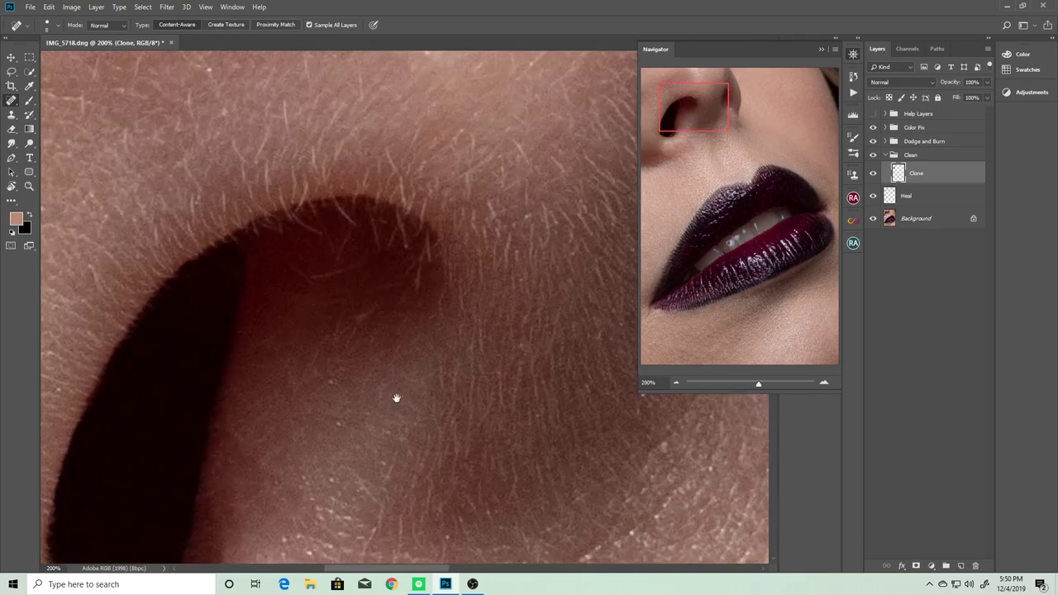
scroll(397, 396, "up", 2)
left_click_drag(430, 289, 432, 305)
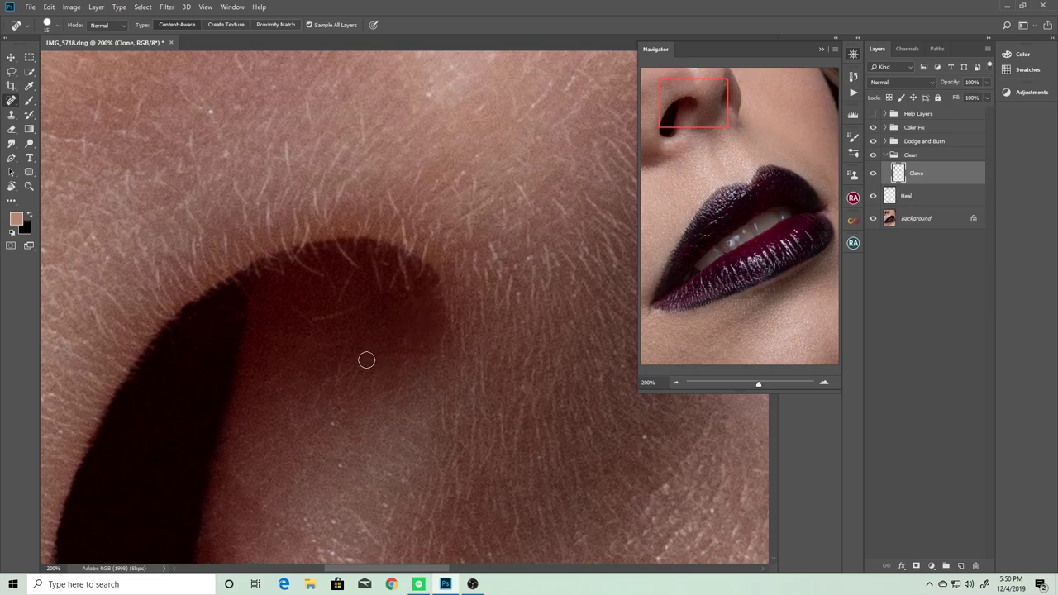
scroll(390, 356, "up", 3)
scroll(380, 368, "left", 2)
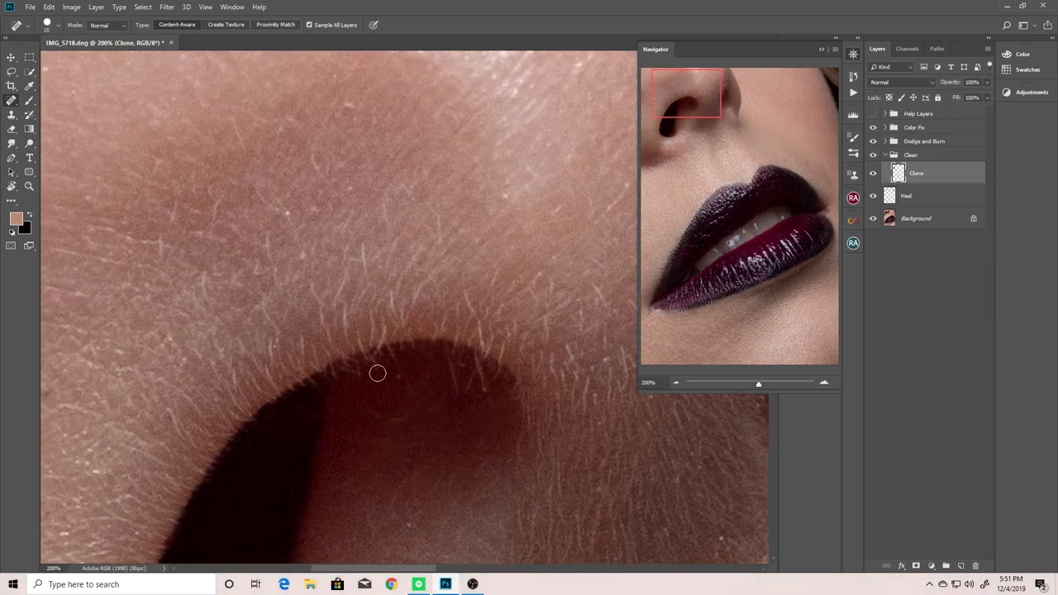
scroll(395, 361, "down", 2)
scroll(432, 338, "right", 3)
scroll(396, 390, "up", 2)
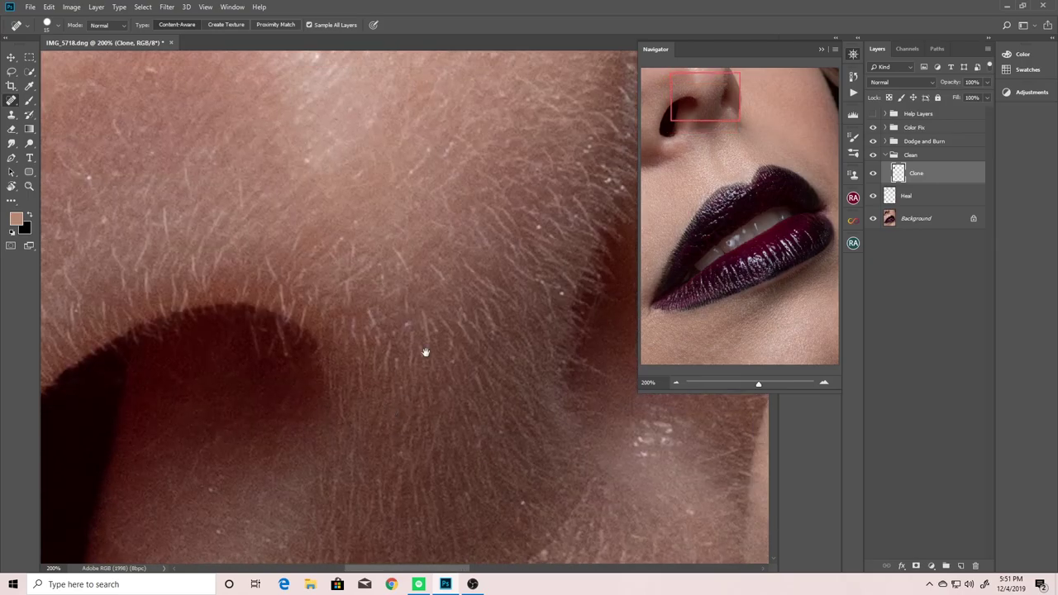
scroll(424, 350, "up", 2)
scroll(405, 346, "down", 3)
scroll(449, 350, "left", 2)
scroll(454, 338, "up", 3)
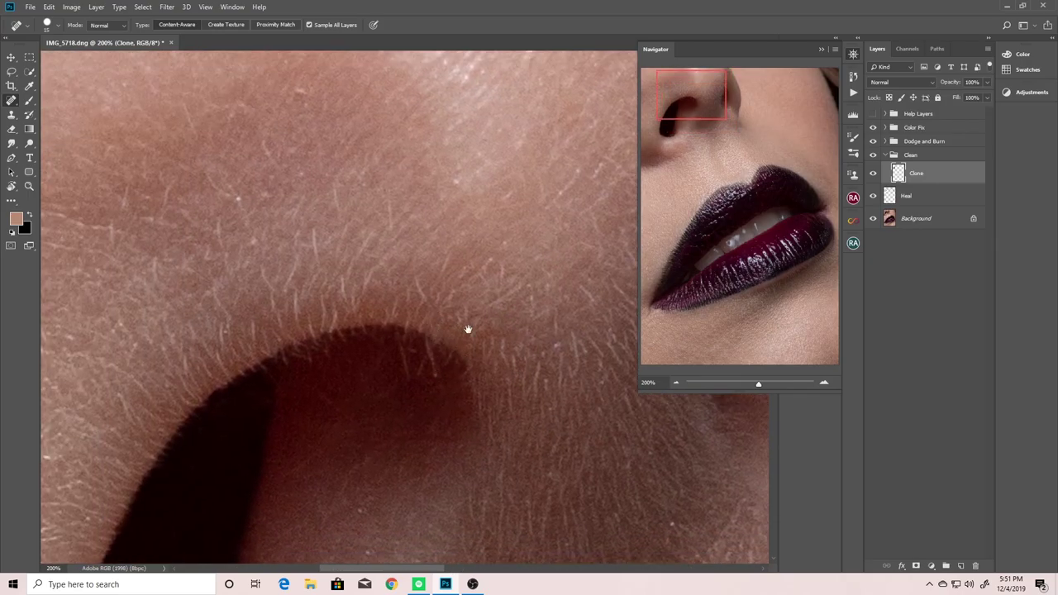
scroll(438, 351, "up", 1)
left_click(412, 357)
Spot-heal the last dark hair near the nostril and pan around to check the skin.
scroll(446, 352, "down", 3)
scroll(477, 332, "left", 1)
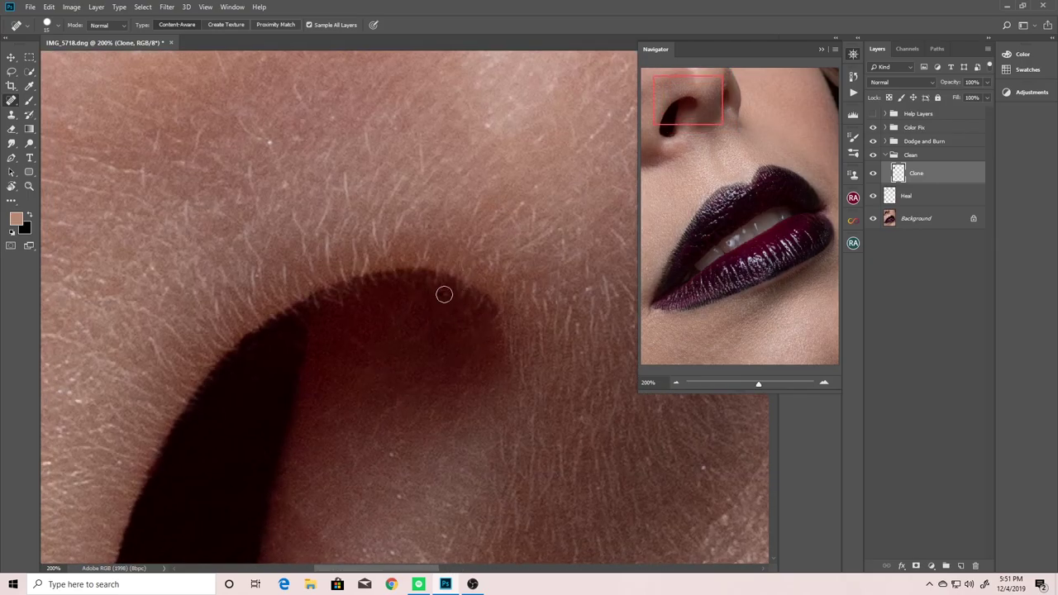
scroll(491, 349, "up", 2)
scroll(473, 354, "left", 3)
left_click_drag(477, 333, 477, 333)
scroll(477, 339, "up", 2)
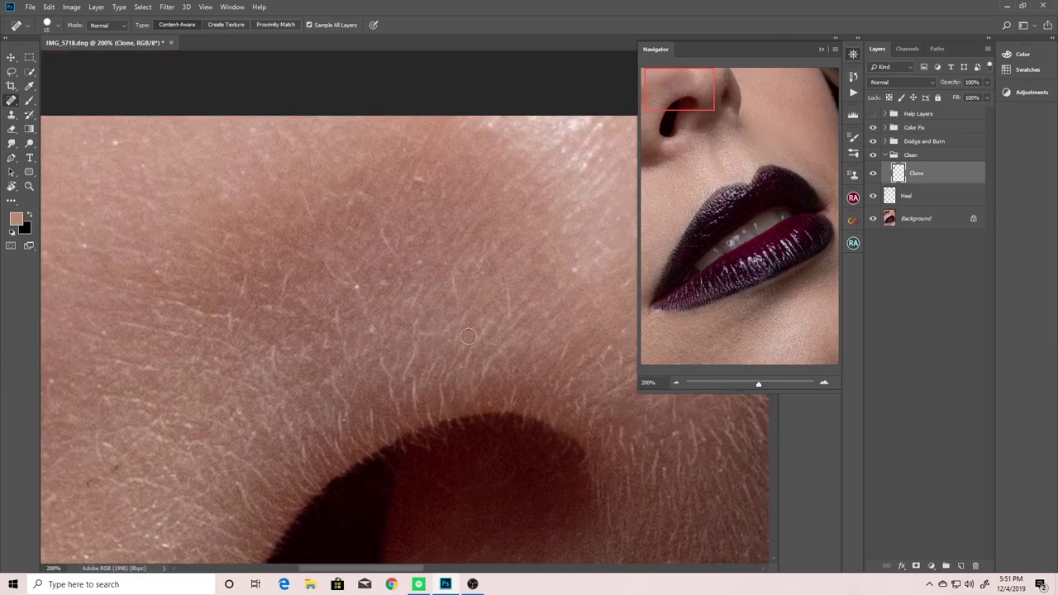
scroll(444, 349, "up", 1)
scroll(451, 371, "right", 6)
scroll(455, 397, "down", 4)
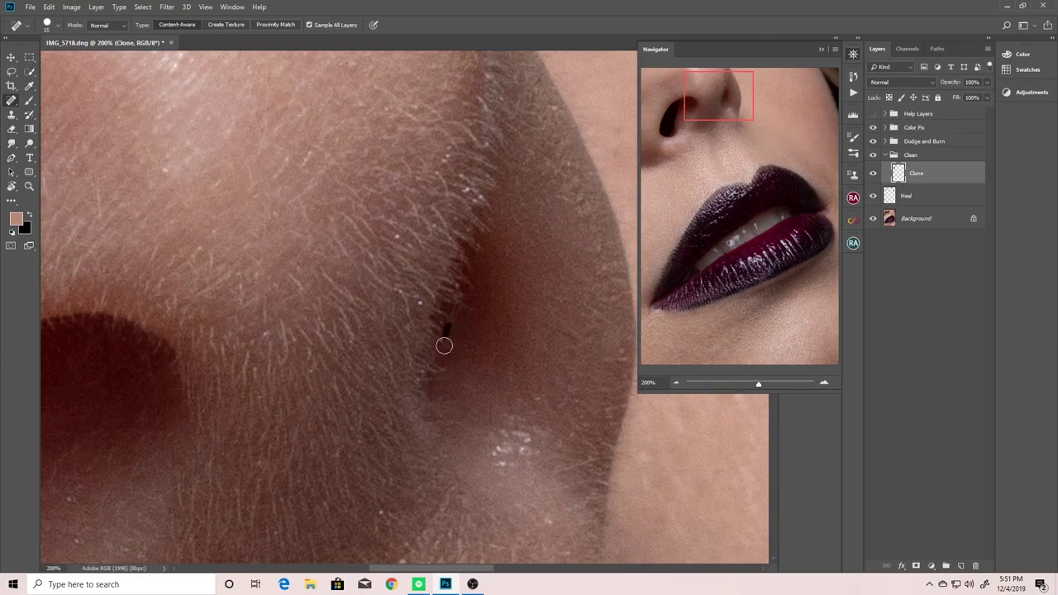
scroll(463, 351, "down", 2)
scroll(479, 355, "right", 3)
scroll(512, 330, "down", 3)
scroll(521, 339, "down", 4)
scroll(529, 352, "right", 2)
scroll(535, 357, "right", 3)
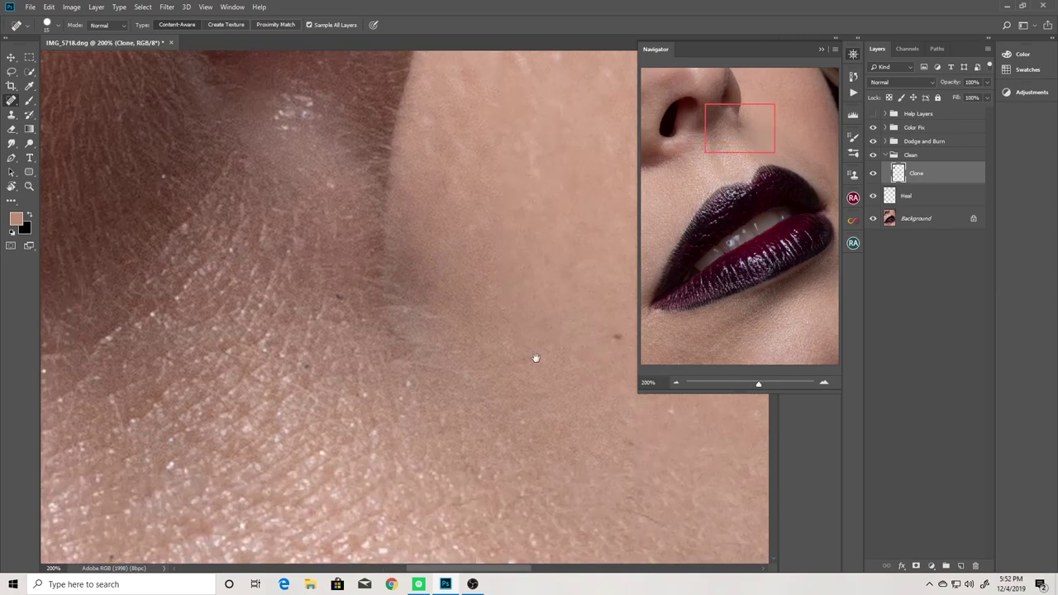
scroll(535, 357, "up", 2)
Magnify the lower lip edge and pan along it to locate the stray hairs.
key("ctrl+minus")
key("ctrl+minus")
key("ctrl+minus")
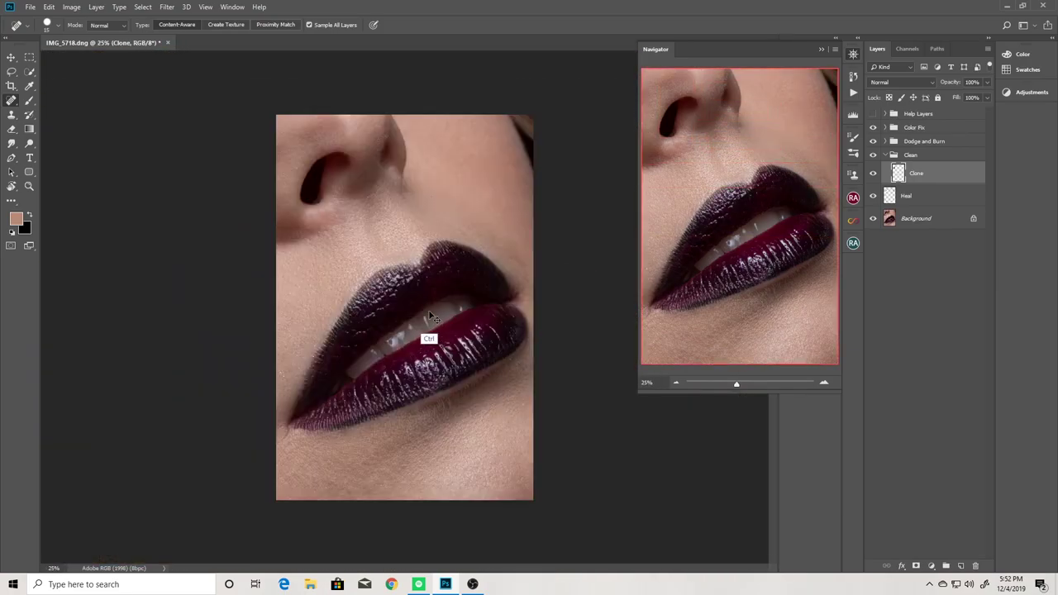
key("ctrl+plus")
key("ctrl+plus")
key("ctrl+plus")
scroll(433, 378, "down", 3)
scroll(462, 347, "right", 3)
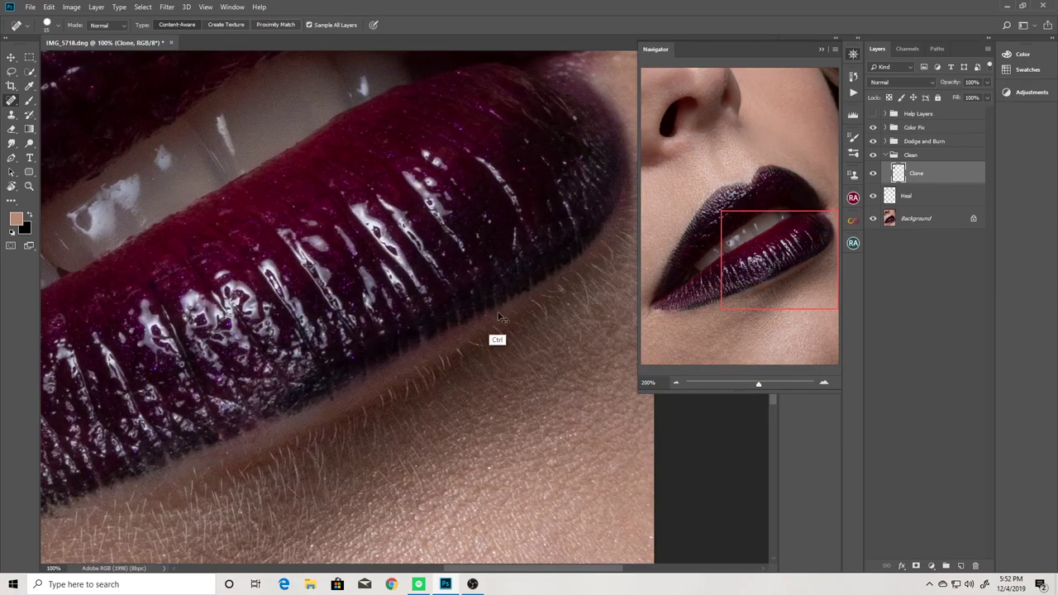
key("ctrl+plus")
scroll(504, 418, "right", 3)
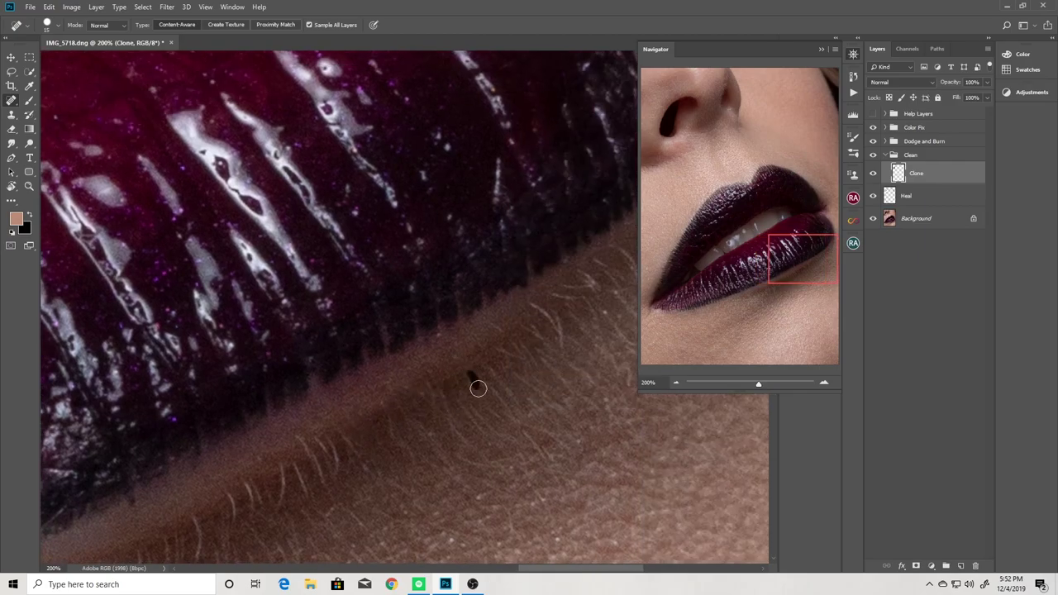
scroll(477, 388, "right", 3)
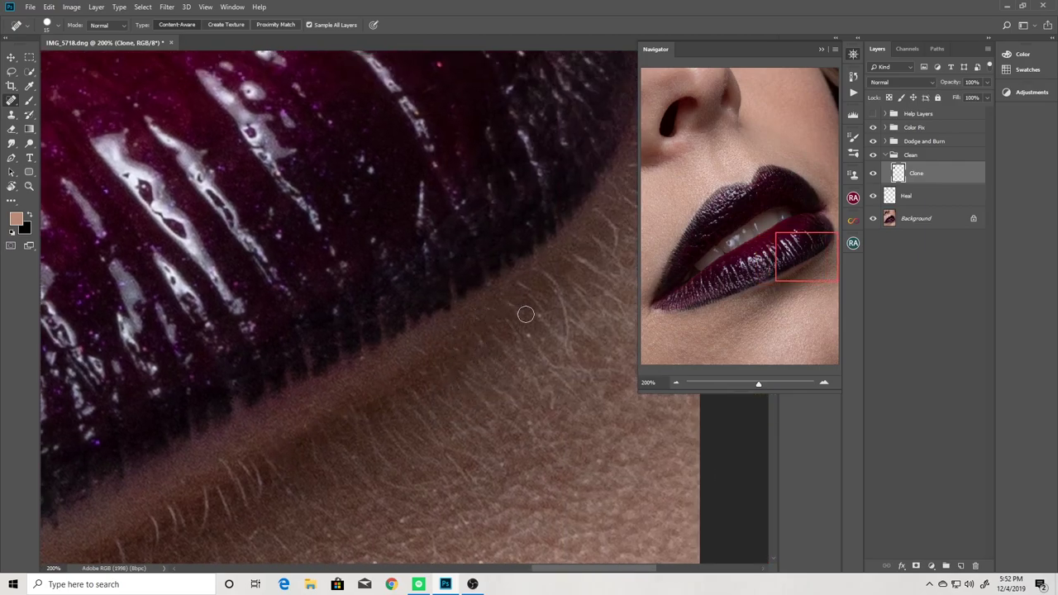
scroll(525, 314, "right", 3)
scroll(470, 381, "up", 2)
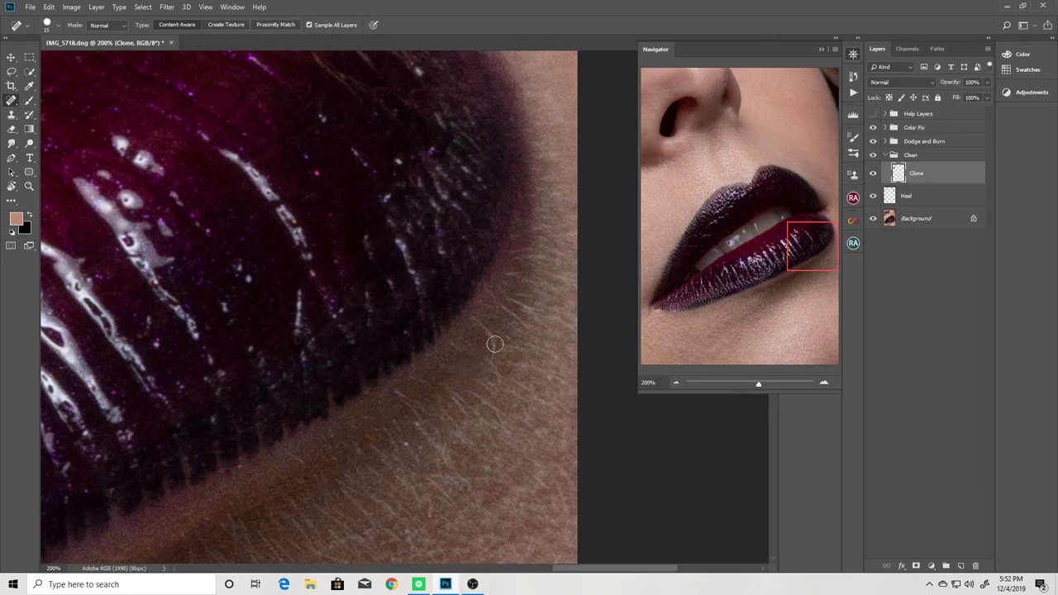
scroll(500, 309, "down", 2)
scroll(491, 306, "down", 2)
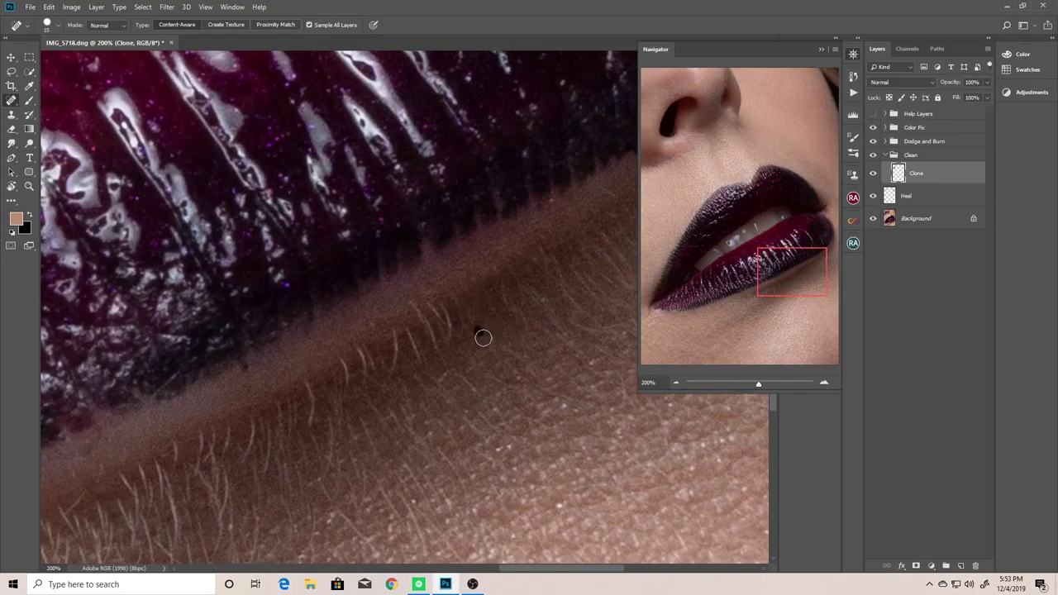
scroll(482, 335, "left", 3)
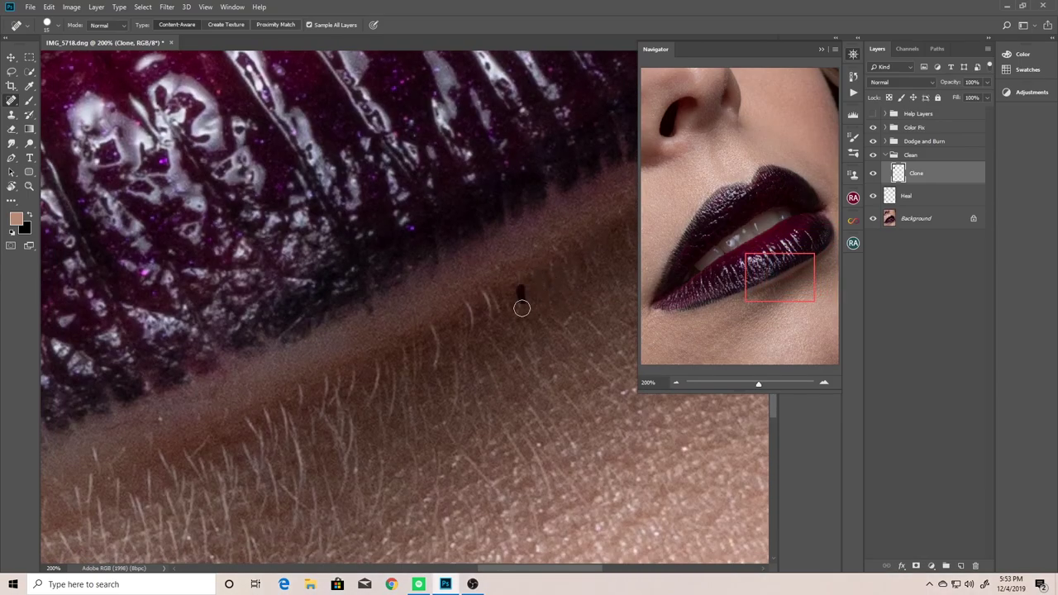
key("ctrl+minus")
key("ctrl+minus")
key("ctrl+plus")
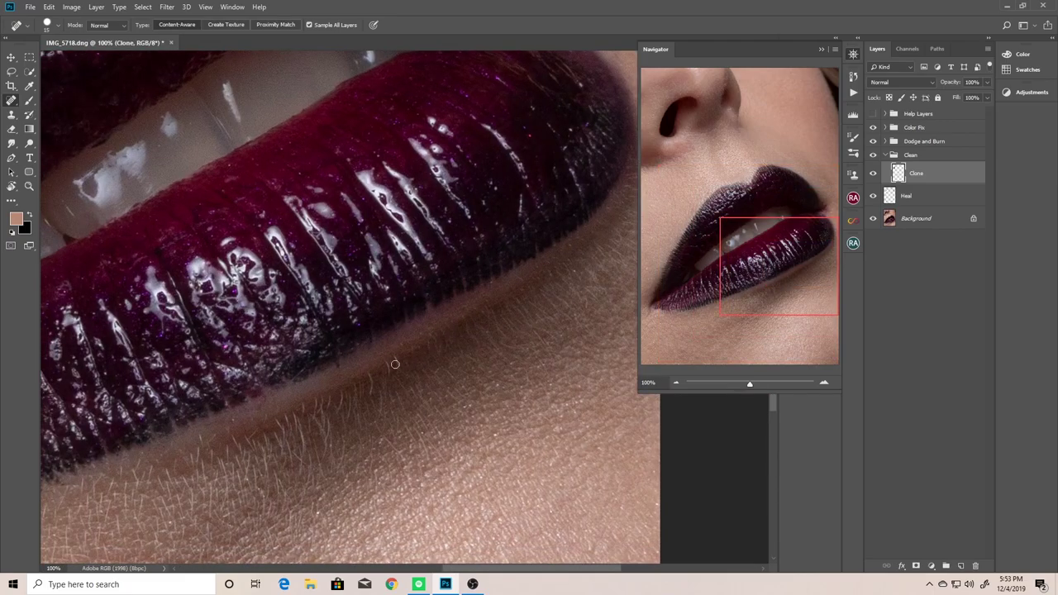
scroll(391, 369, "down", 1)
scroll(409, 346, "left", 1)
scroll(444, 380, "down", 1)
scroll(430, 335, "left", 1)
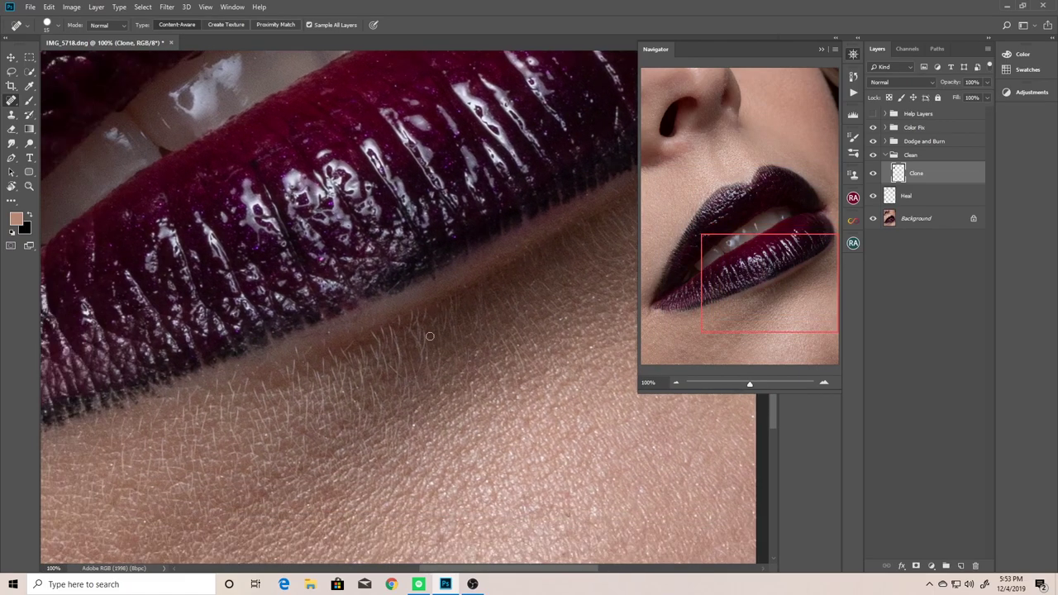
scroll(398, 322, "down", 1)
scroll(398, 322, "left", 1)
scroll(384, 305, "down", 1)
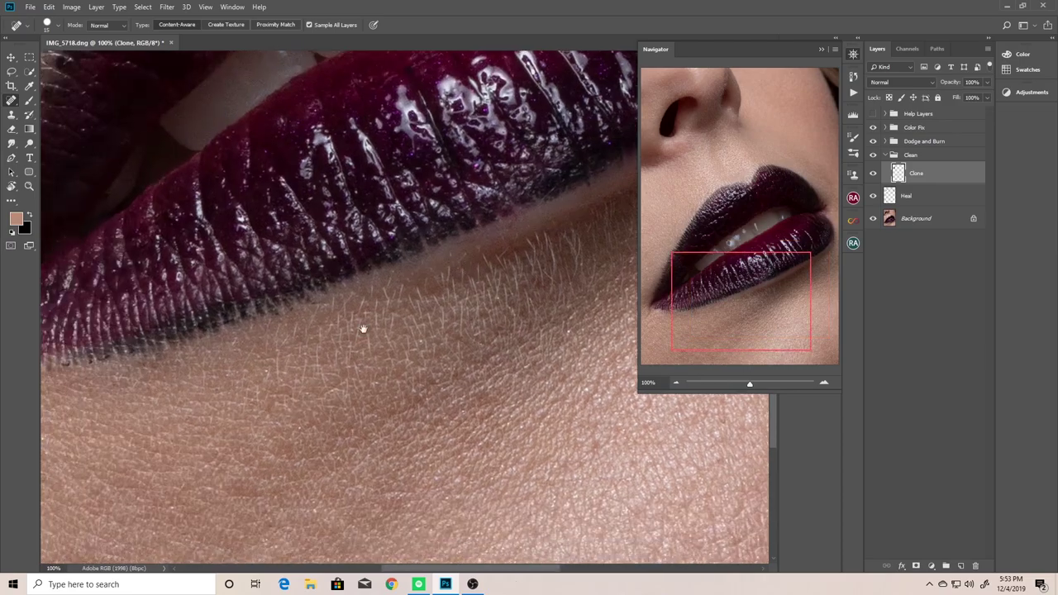
scroll(356, 331, "up", 5)
scroll(355, 331, "left", 3)
scroll(289, 380, "left", 2)
scroll(246, 447, "right", 1)
scroll(246, 447, "down", 1)
scroll(243, 374, "right", 2)
scroll(243, 374, "up", 2)
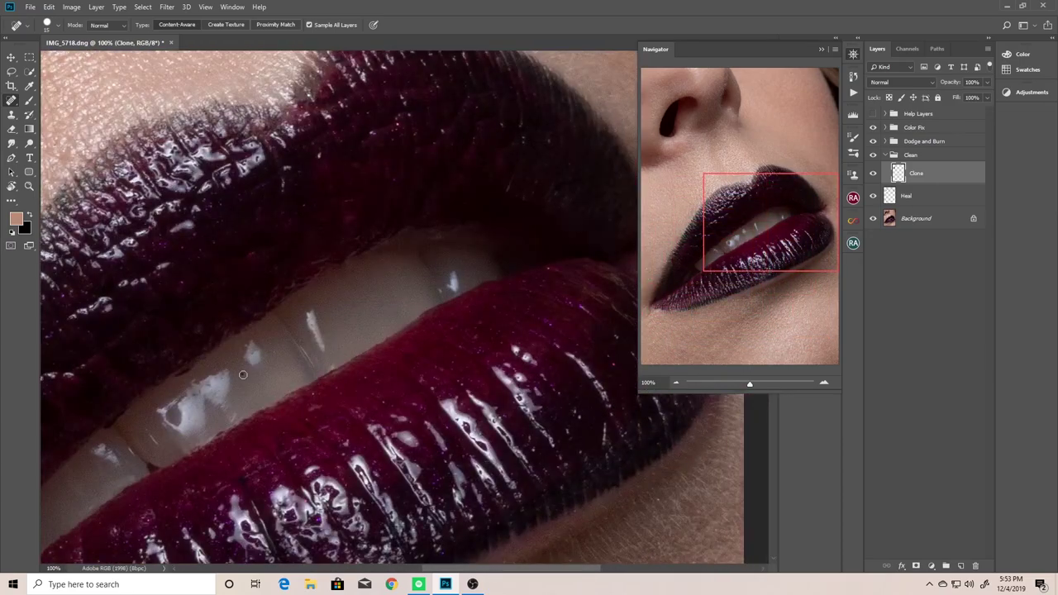
scroll(328, 280, "up", 1)
scroll(328, 280, "right", 1)
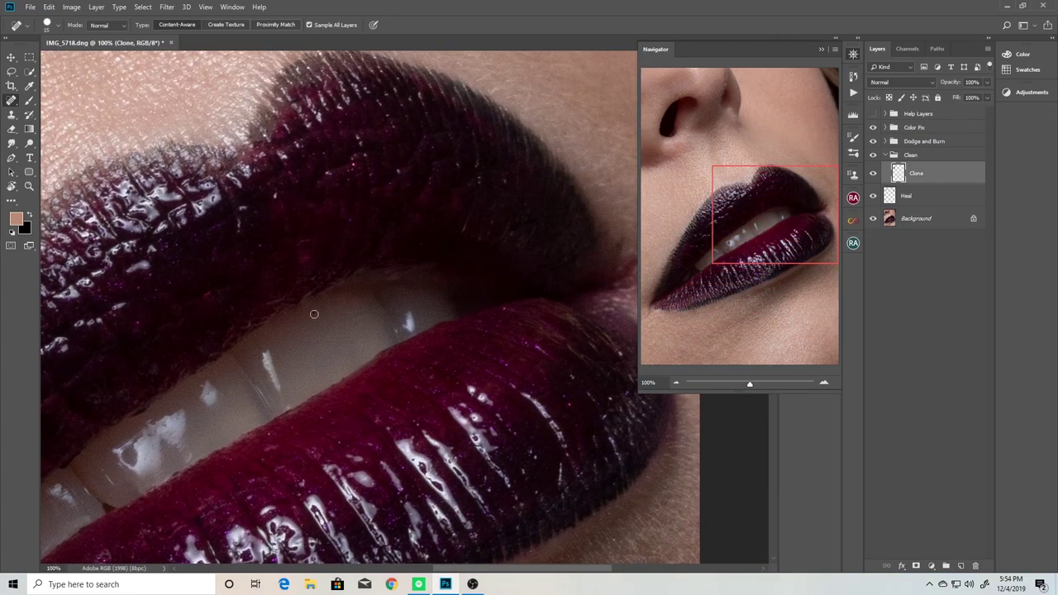
scroll(314, 311, "down", 1)
scroll(314, 306, "up", 1)
scroll(317, 288, "down", 1)
scroll(316, 289, "left", 1)
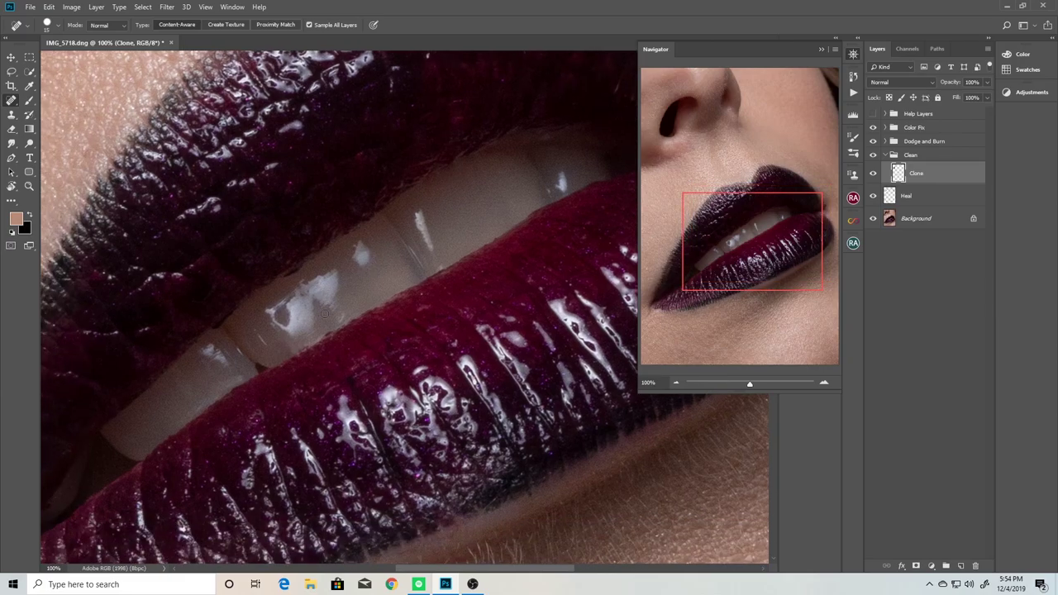
scroll(325, 314, "down", 2)
scroll(347, 330, "down", 2)
scroll(380, 355, "down", 3)
scroll(438, 393, "up", 2)
scroll(438, 393, "right", 2)
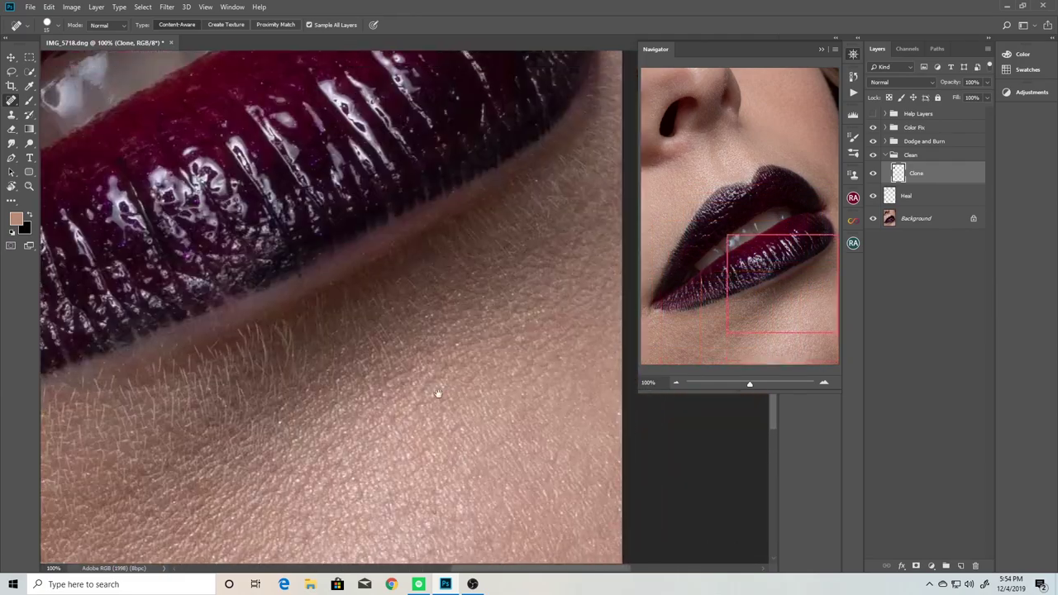
scroll(438, 393, "left", 1)
scroll(334, 346, "left", 1)
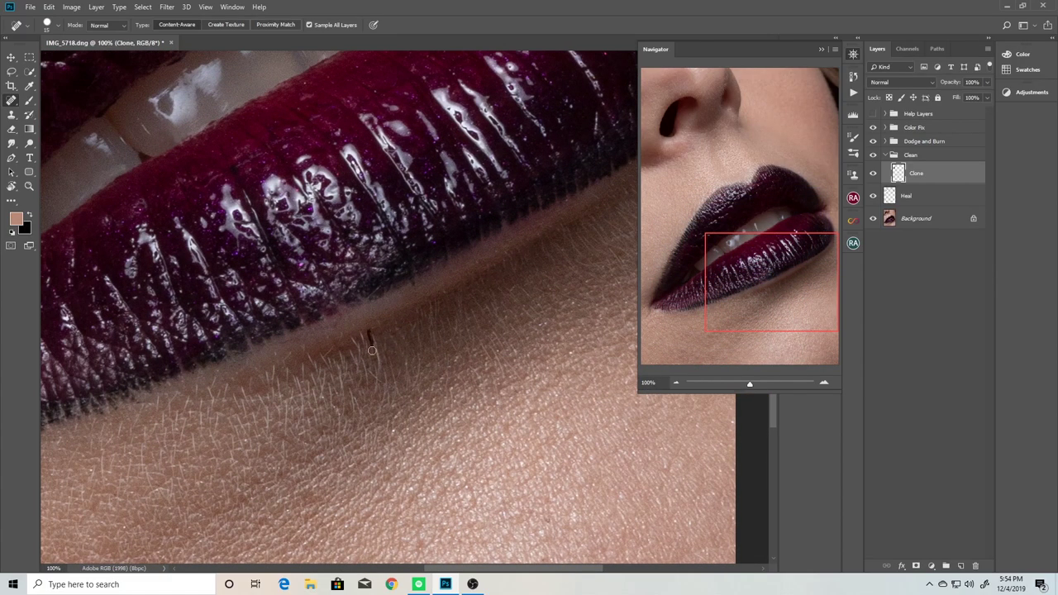
Remove two small dark hairs below and at the lower lip edge, panning along the lip.
left_click(363, 340)
scroll(415, 326, "left", 1)
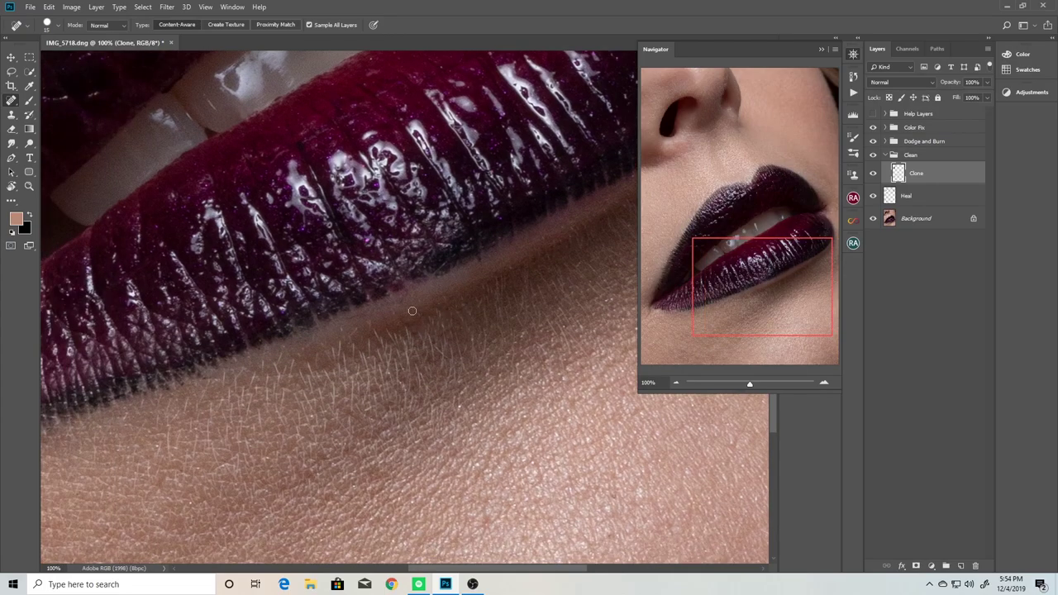
left_click_drag(341, 331, 388, 332)
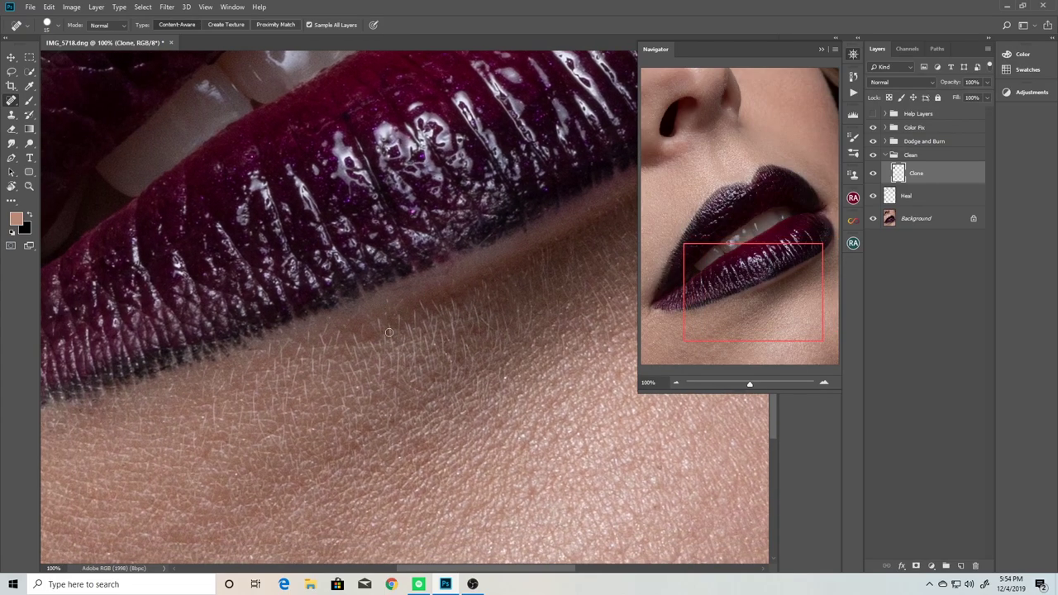
left_click(429, 316)
scroll(481, 313, "left", 1)
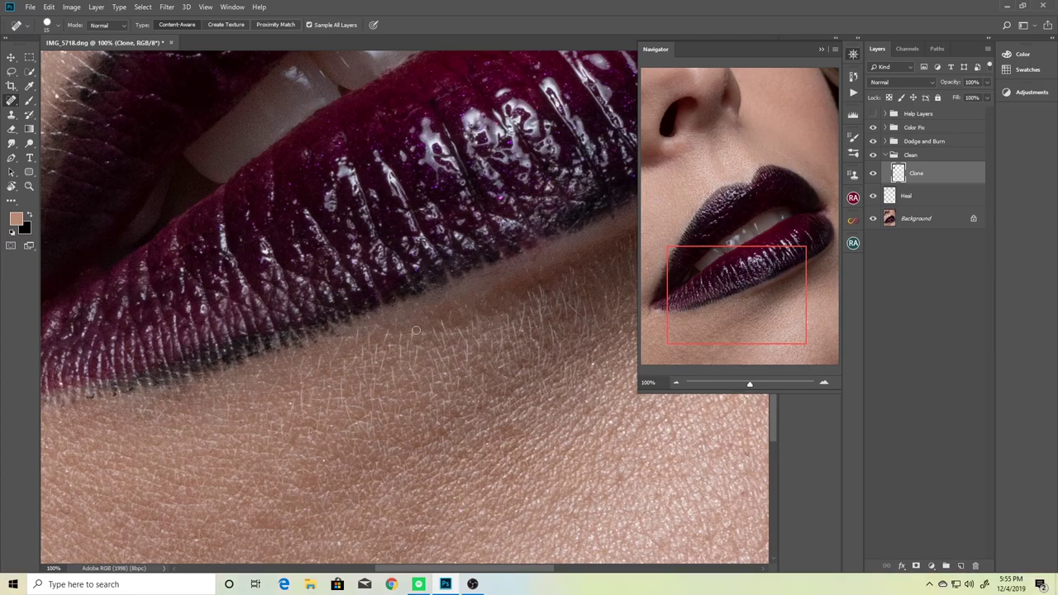
left_click_drag(524, 284, 431, 343)
left_click_drag(444, 395, 426, 374)
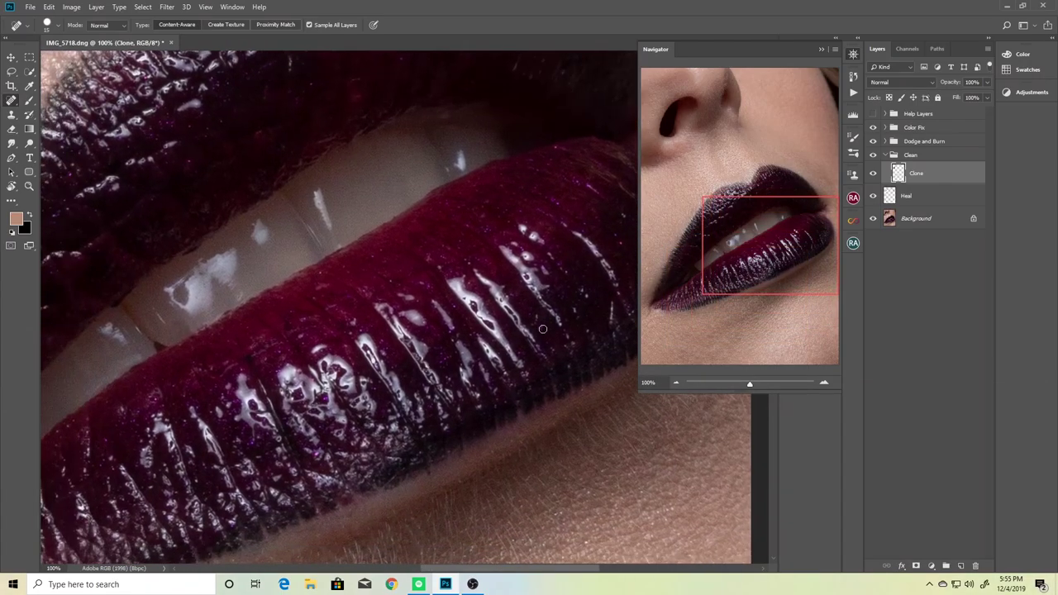
scroll(427, 367, "up", 3)
scroll(443, 293, "up", 5)
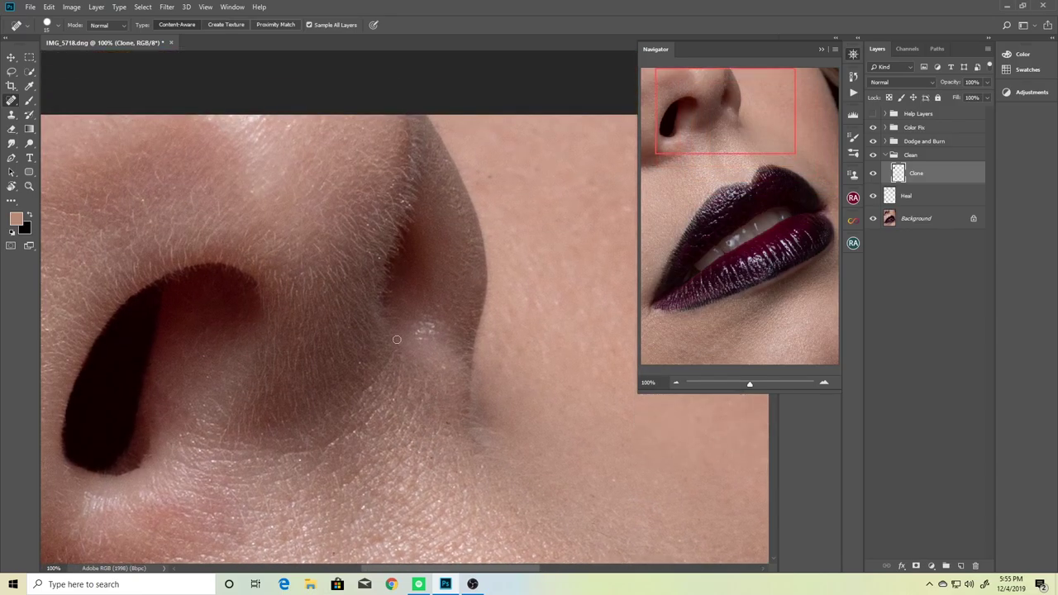
scroll(397, 339, "up", 1)
left_click_drag(281, 342, 520, 450)
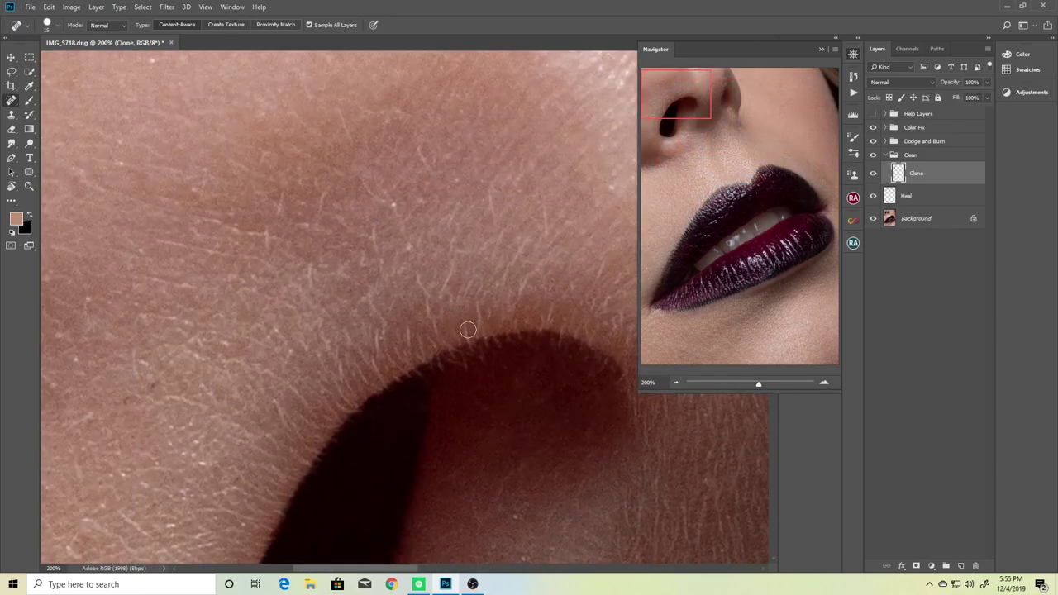
scroll(483, 314, "up", 2)
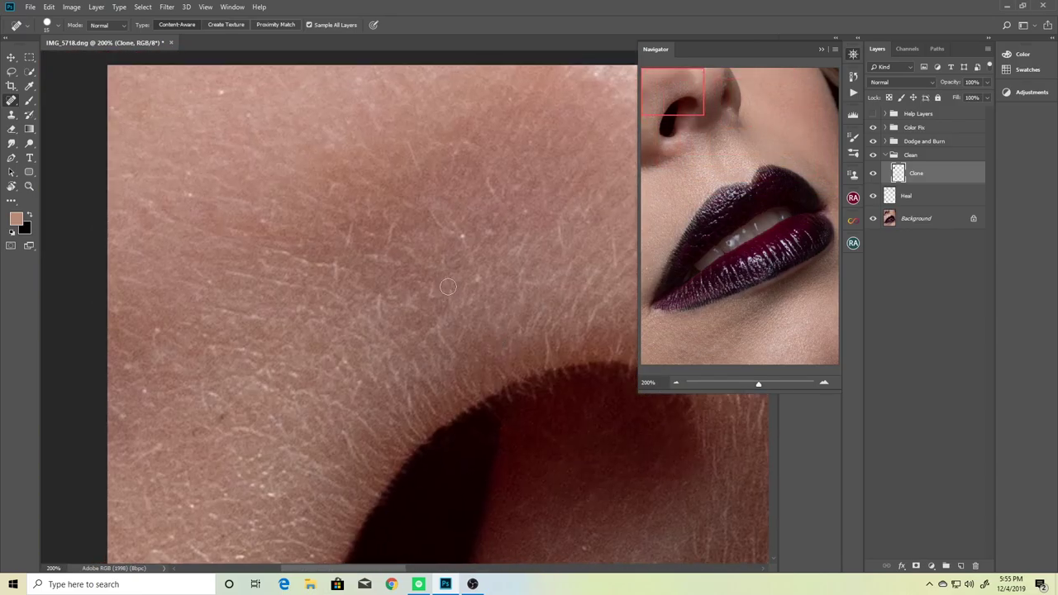
scroll(471, 334, "right", 2)
scroll(471, 338, "right", 2)
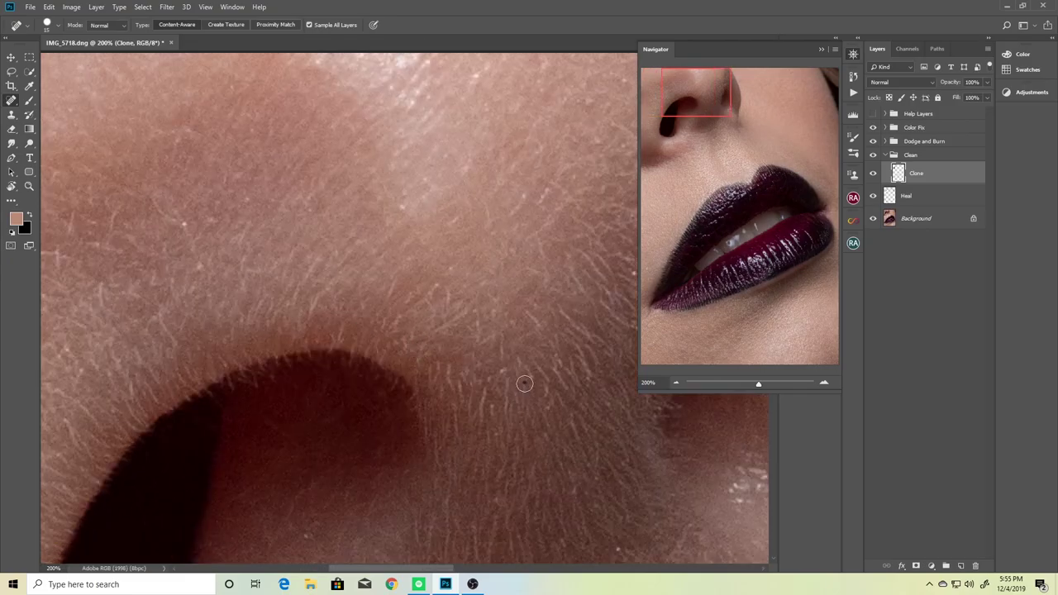
scroll(427, 383, "right", 2)
scroll(425, 417, "right", 2)
scroll(405, 385, "up", 2)
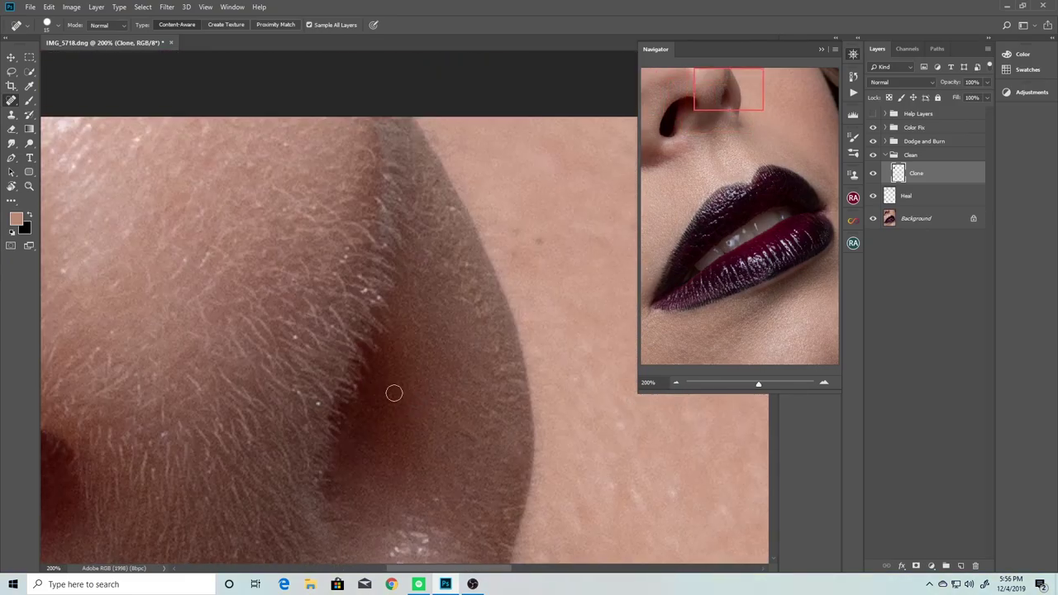
scroll(400, 367, "up", 2)
scroll(409, 389, "up", 2)
scroll(404, 430, "down", 3)
scroll(405, 430, "left", 2)
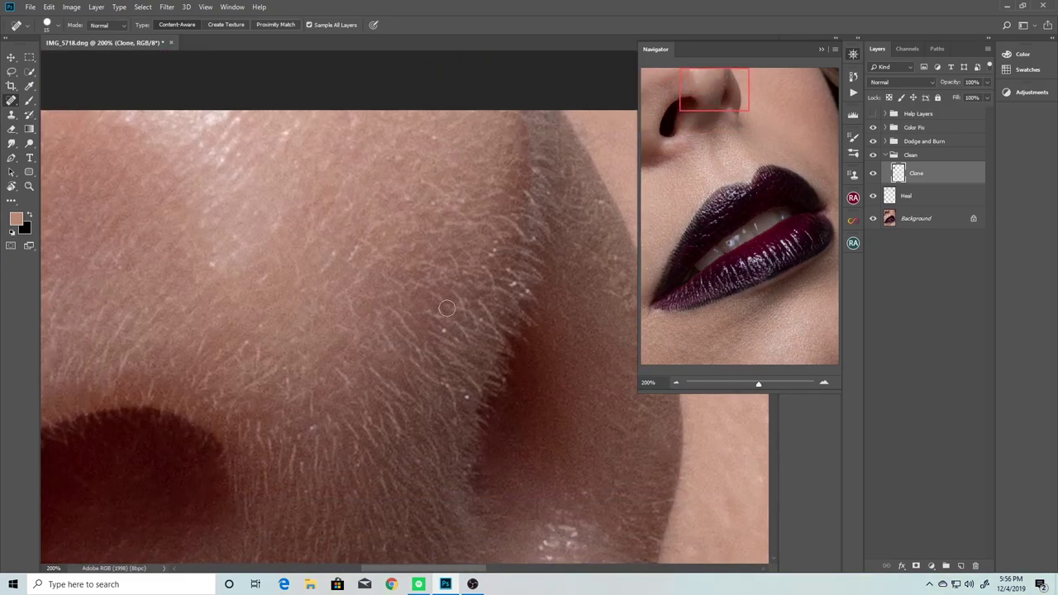
scroll(409, 330, "up", 2)
scroll(409, 322, "down", 2)
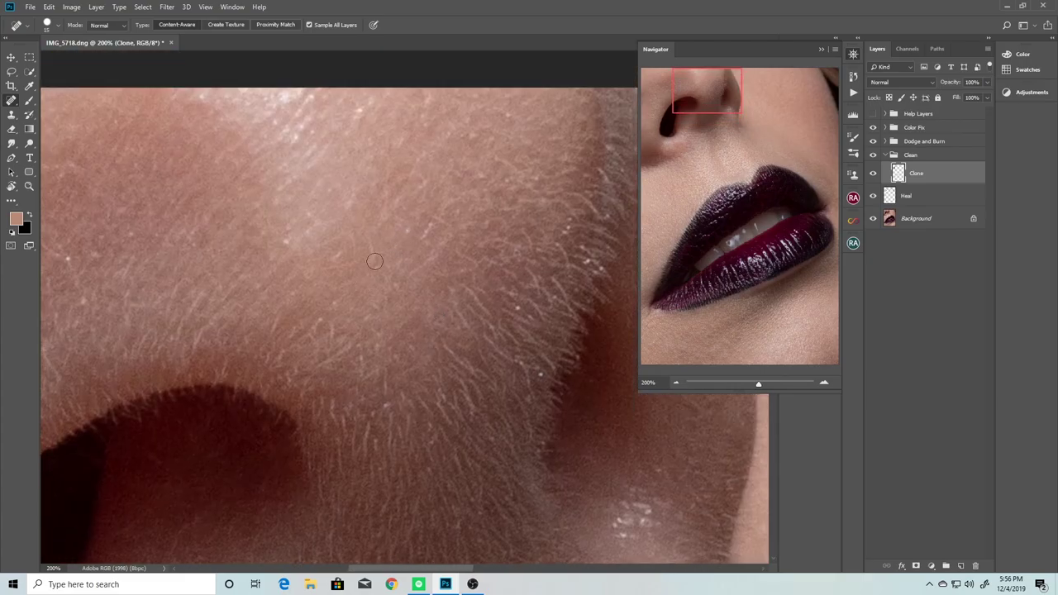
key("ctrl+minus")
key("ctrl+minus")
key("ctrl+minus")
key("ctrl+minus")
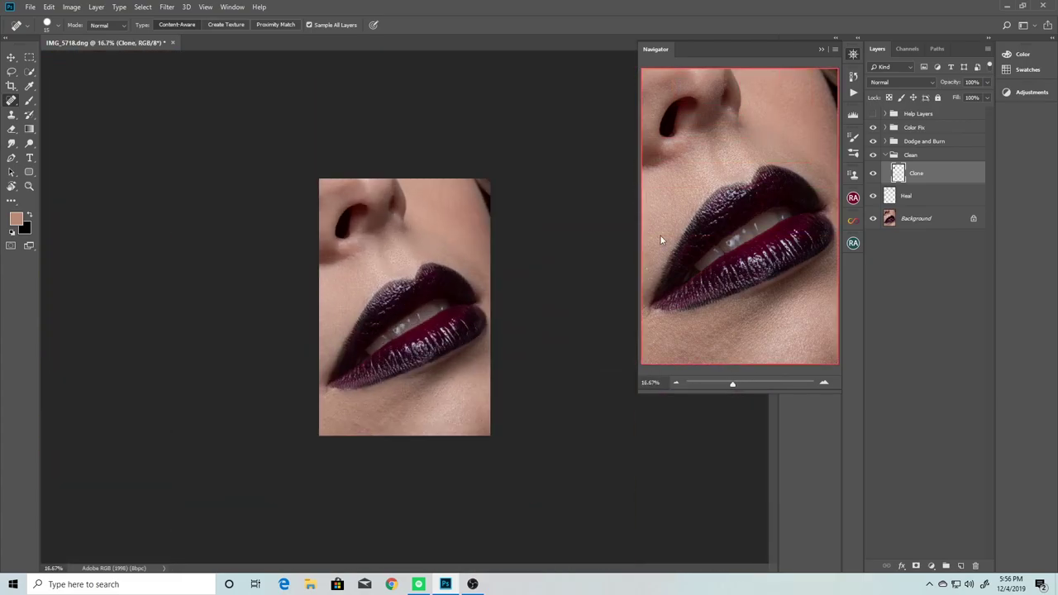
Reveal the Heal layer and set a clone source on the skin beside the nostril.
left_click(874, 219, "alt")
left_click(885, 155)
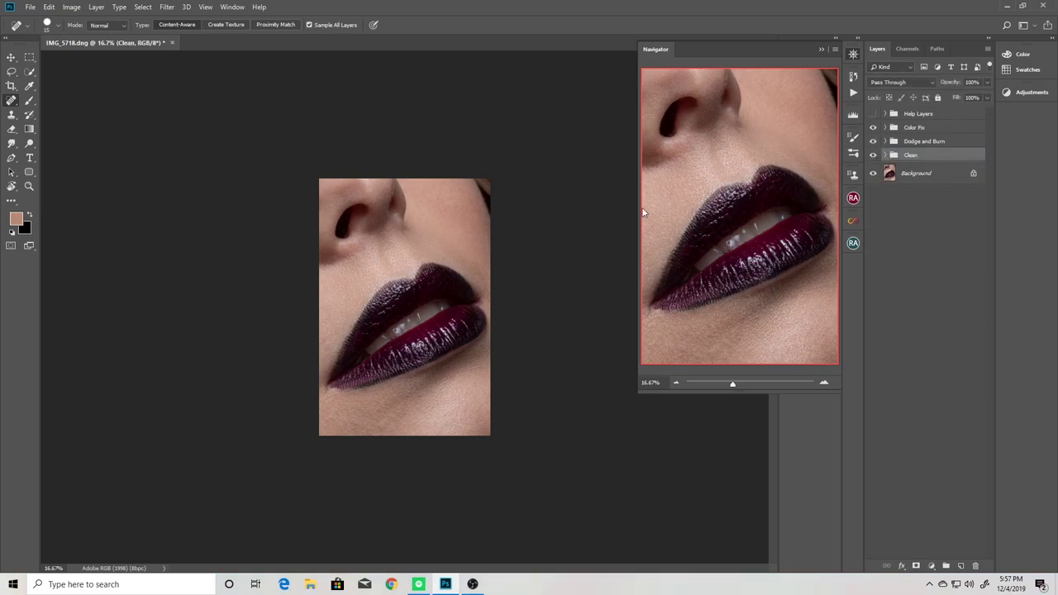
key("ctrl+1")
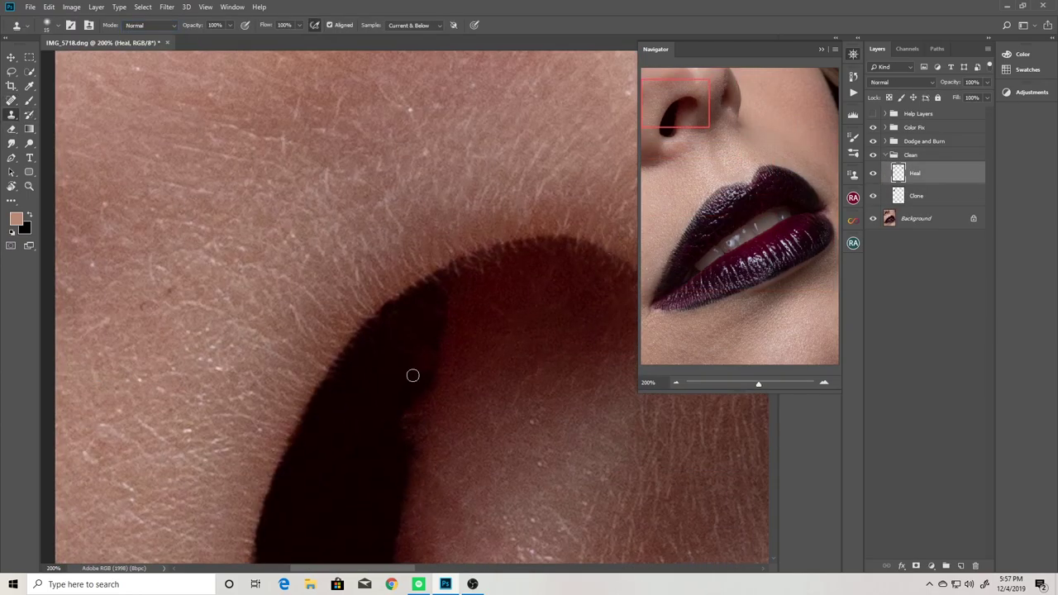
key("alt")
left_click(407, 277, "alt")
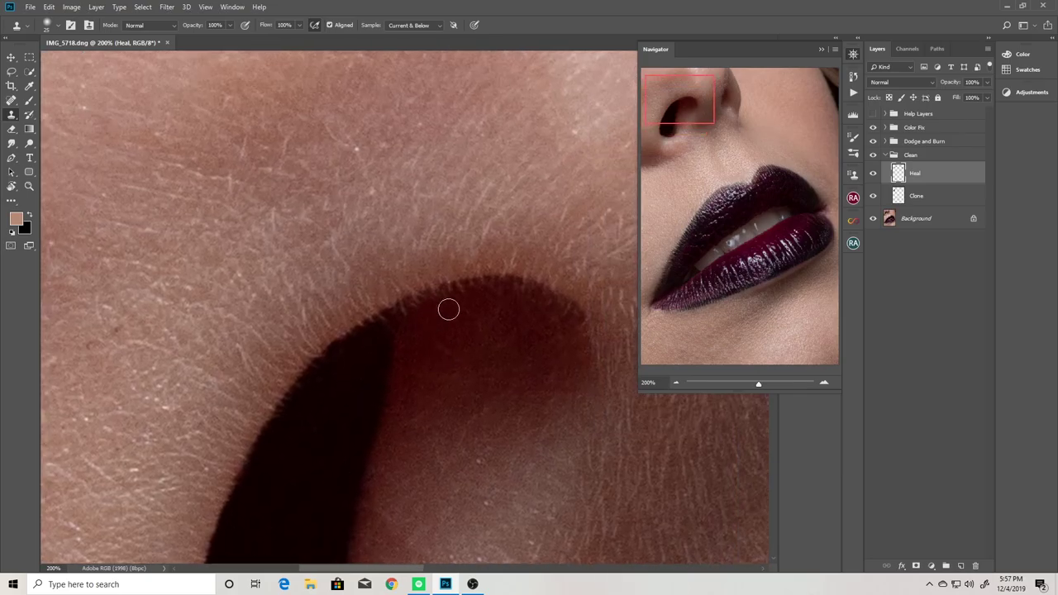
key("alt")
Clone dark background into the image's top-right corner.
scroll(407, 199, "down", 3)
scroll(373, 212, "down", 1)
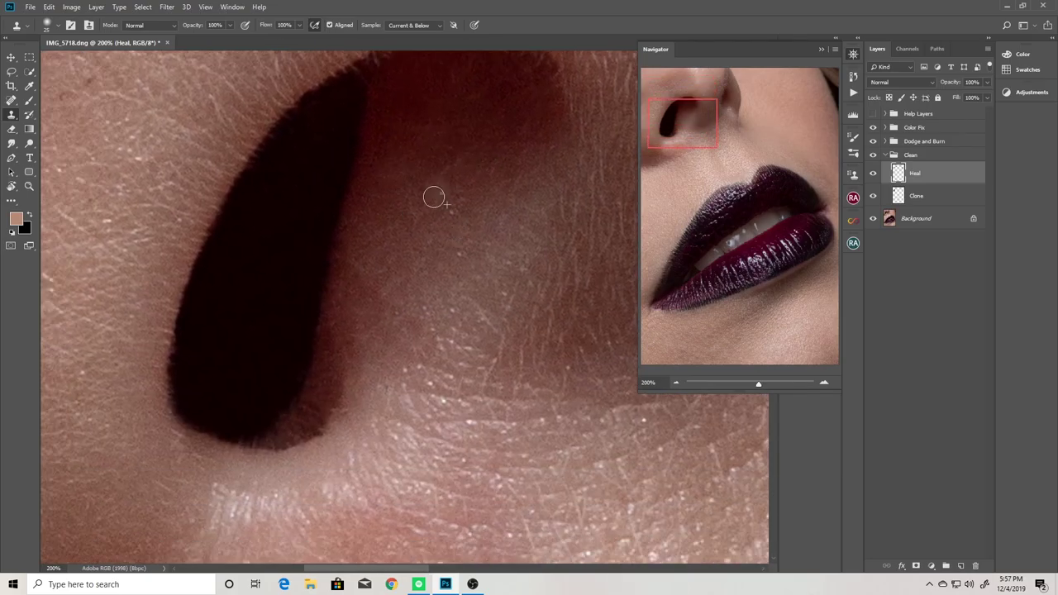
scroll(518, 205, "down", 5)
scroll(505, 199, "up", 2)
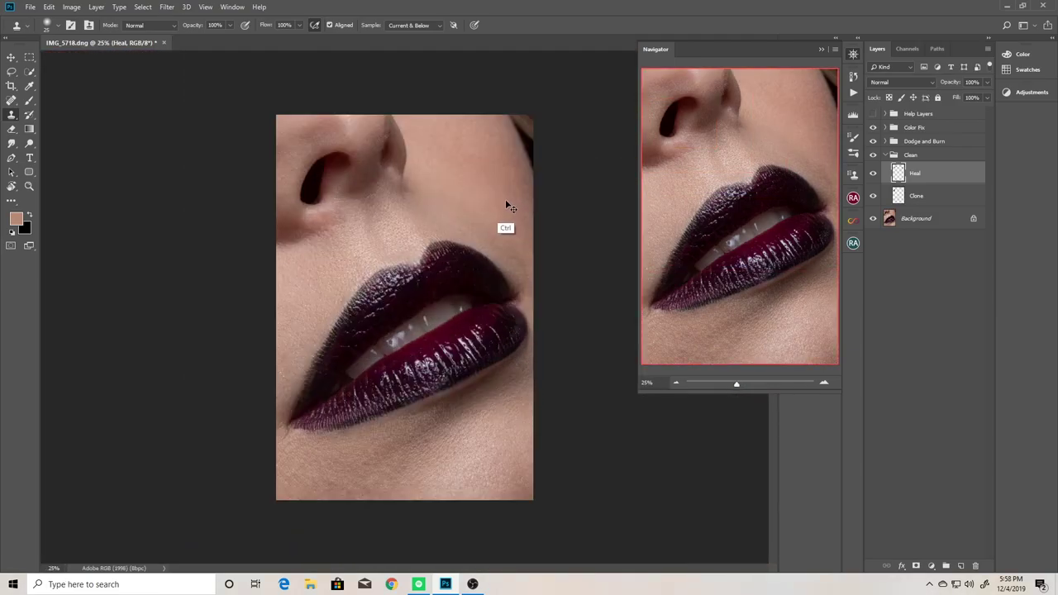
scroll(505, 199, "up", 3)
scroll(507, 207, "down", 7)
scroll(507, 207, "up", 1)
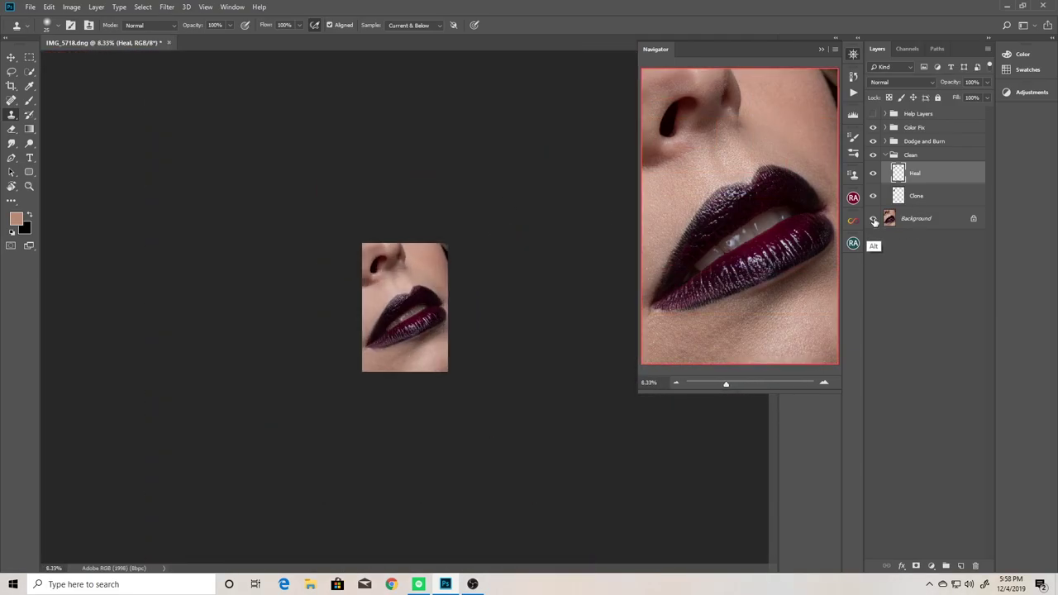
scroll(545, 132, "up", 5)
left_click_drag(544, 133, 459, 217)
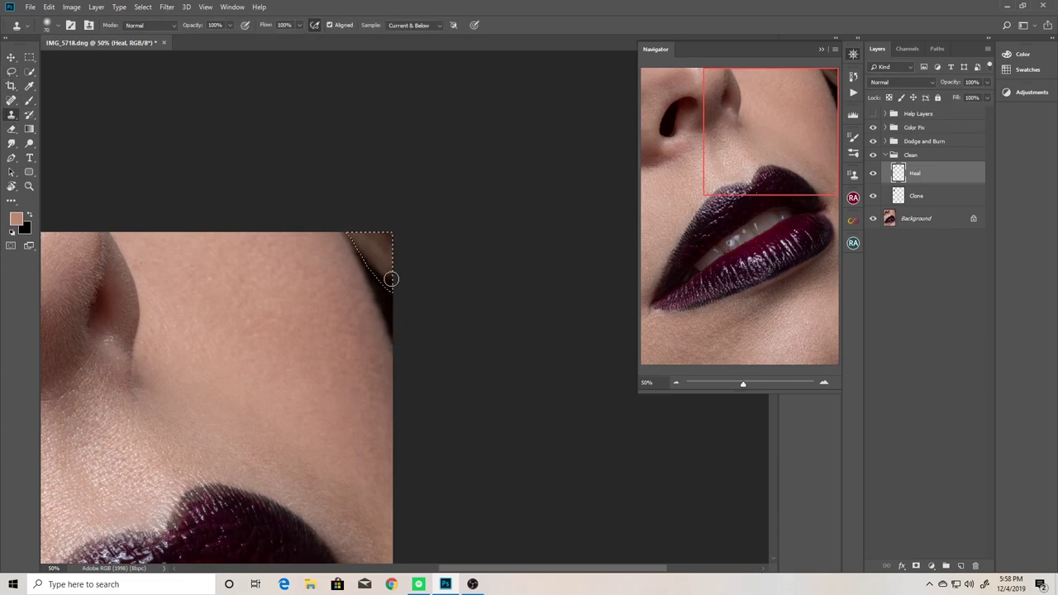
mouse_move(389, 306)
left_mouse_down()
mouse_move(391, 263)
mouse_move(377, 252)
left_mouse_up()
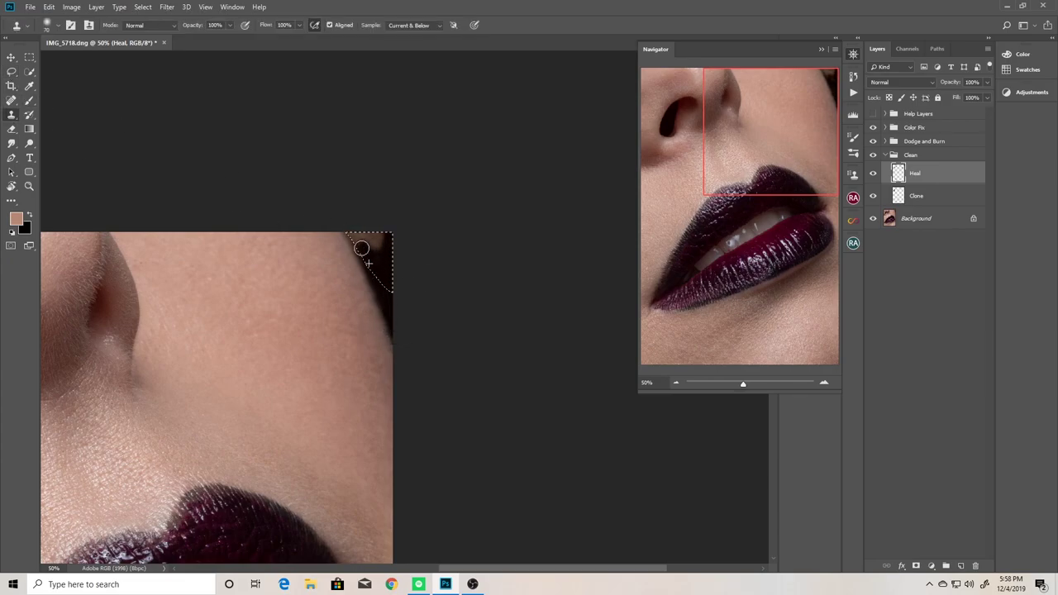
Deselect, then clone dark background over the cheek edge at 100% zoom and fit the image.
key("ctrl+d")
key("ctrl+plus")
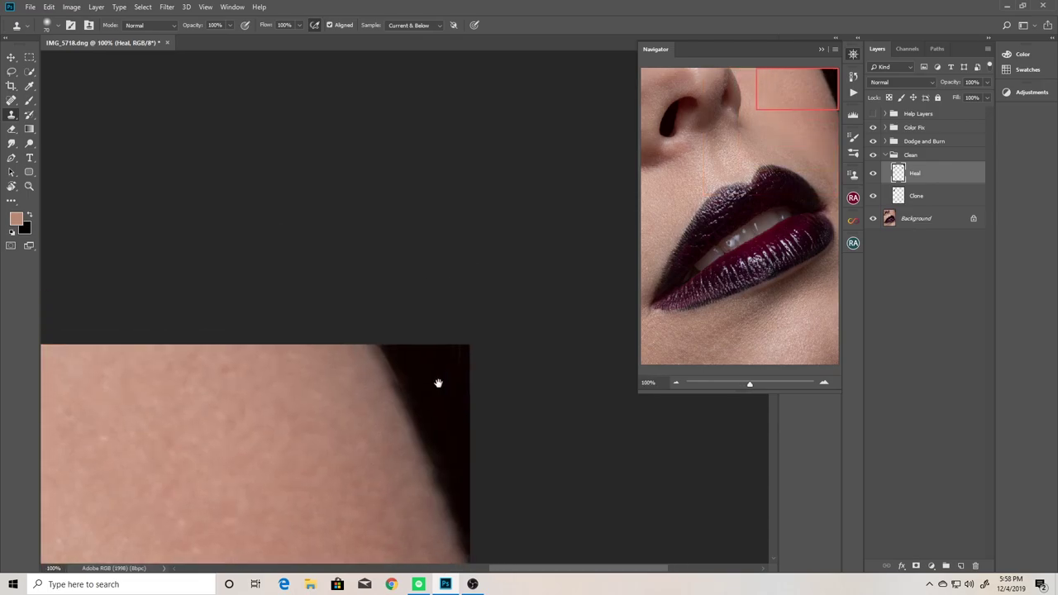
mouse_move(438, 380)
left_mouse_down()
mouse_move(471, 371)
mouse_move(494, 328)
left_mouse_up()
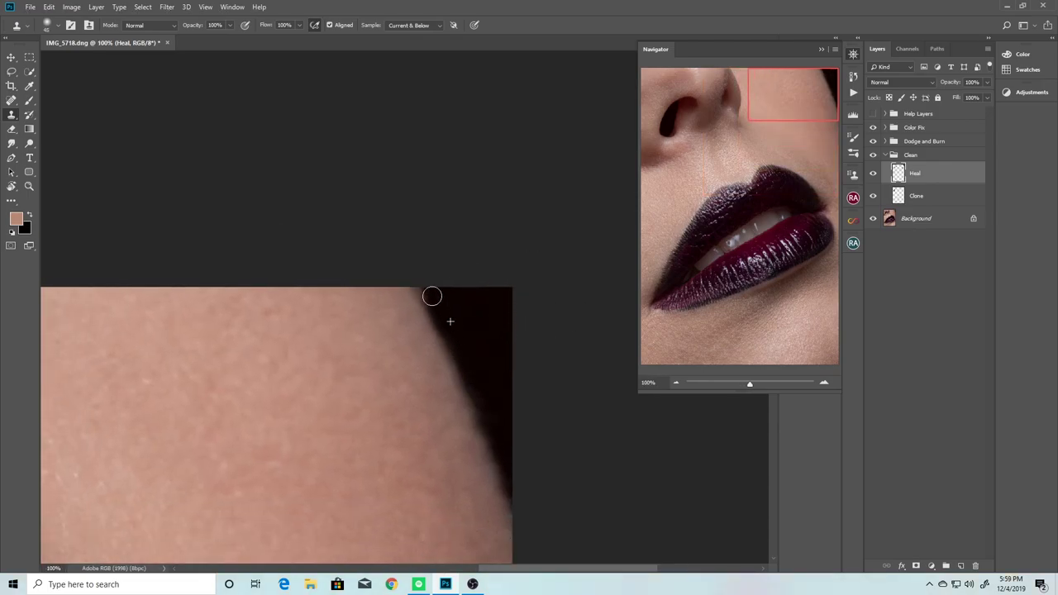
mouse_move(432, 298)
left_mouse_down()
mouse_move(455, 337)
mouse_move(438, 317)
left_mouse_up()
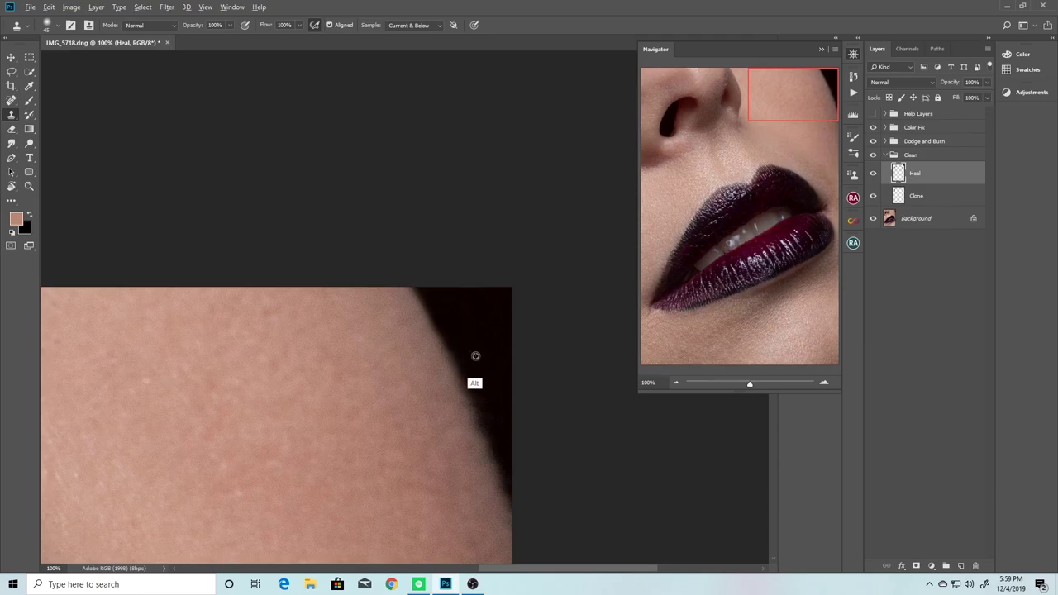
key("ctrl+minus")
key("ctrl+minus")
key("ctrl+minus")
Save the retouch as a new PSD file, accepting the format options.
key("ctrl+plus")
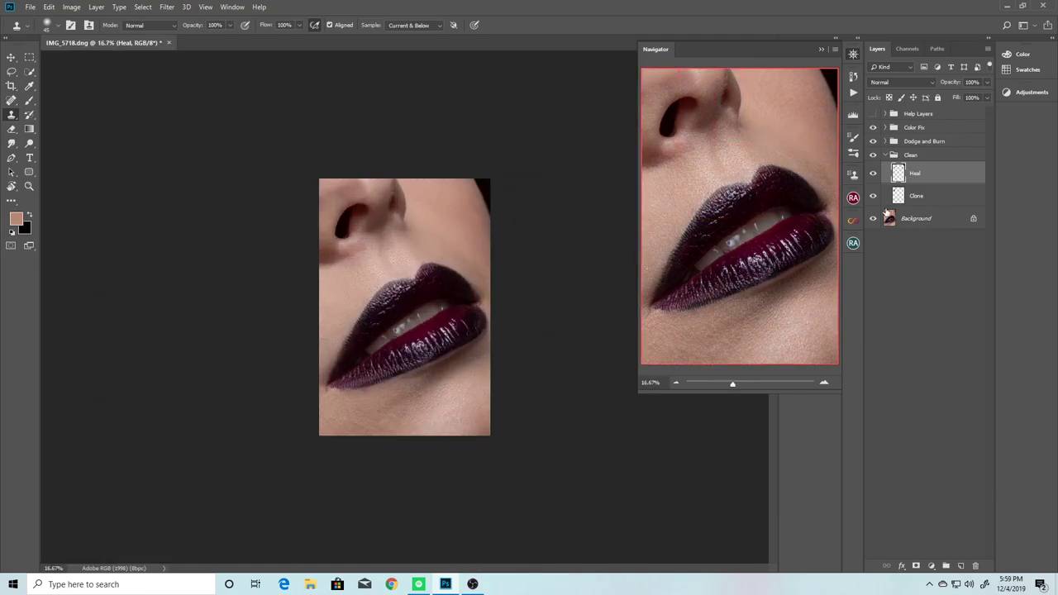
left_click(885, 155)
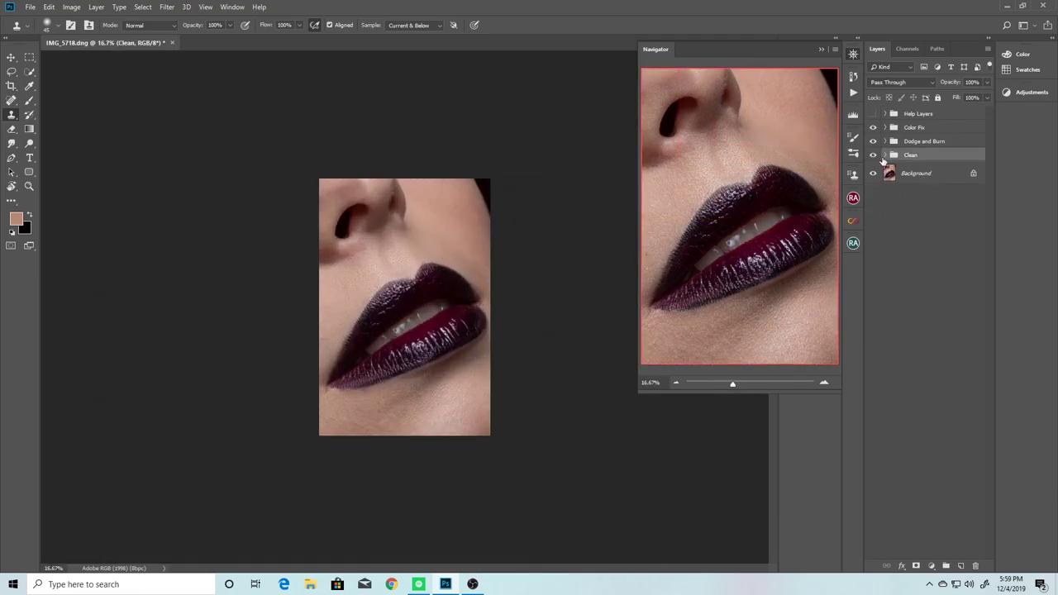
left_click(30, 7)
left_click(49, 125)
key("Return")
left_click(650, 162)
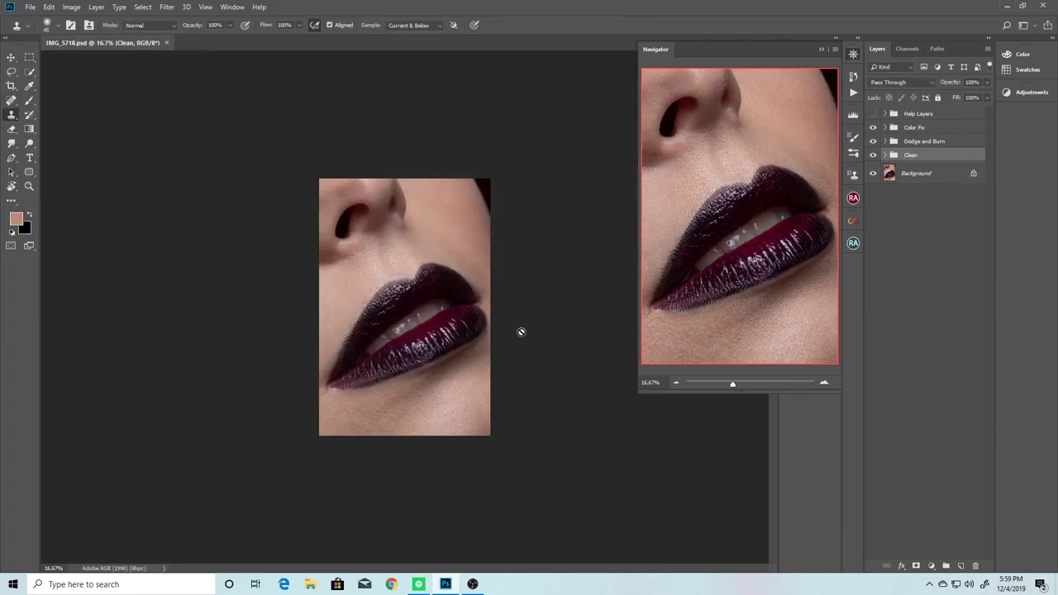
Expand the Clean group, make the Heal layer active, and zoom in on the nostril.
key("ctrl+1")
left_click(885, 154)
scroll(456, 303, "down", 3)
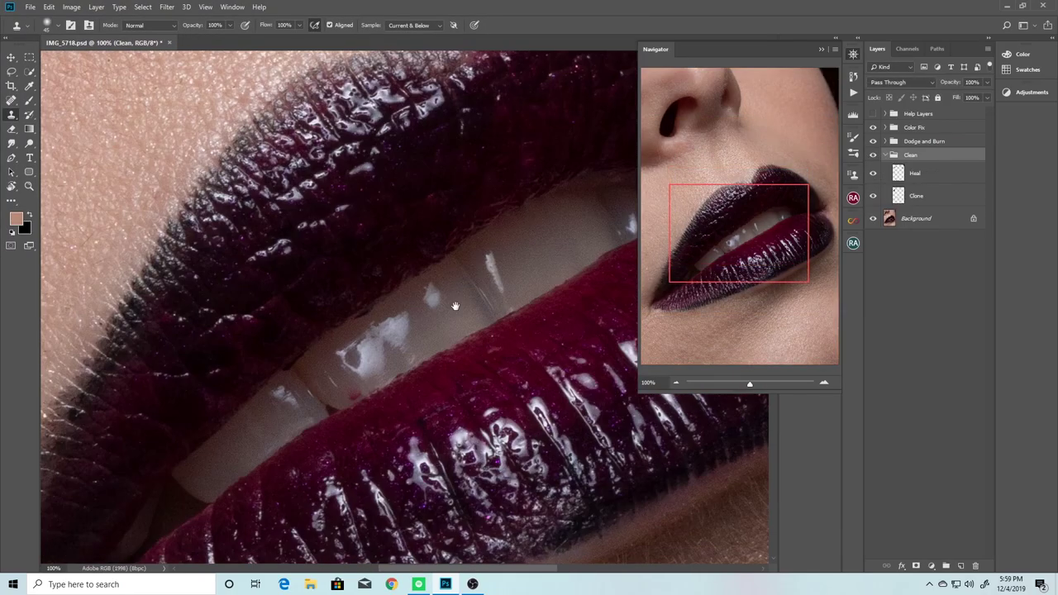
key("ctrl+plus")
key("ctrl+plus")
scroll(416, 382, "down", 3)
left_click(898, 172)
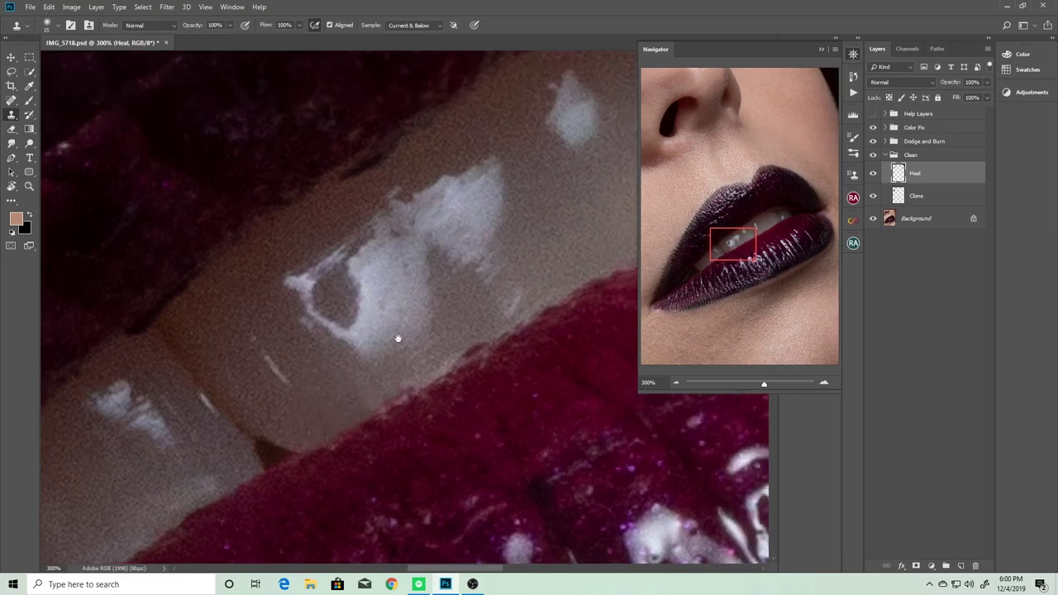
scroll(462, 314, "down", 5)
scroll(540, 286, "down", 1)
scroll(639, 214, "down", 2)
scroll(500, 361, "up", 3)
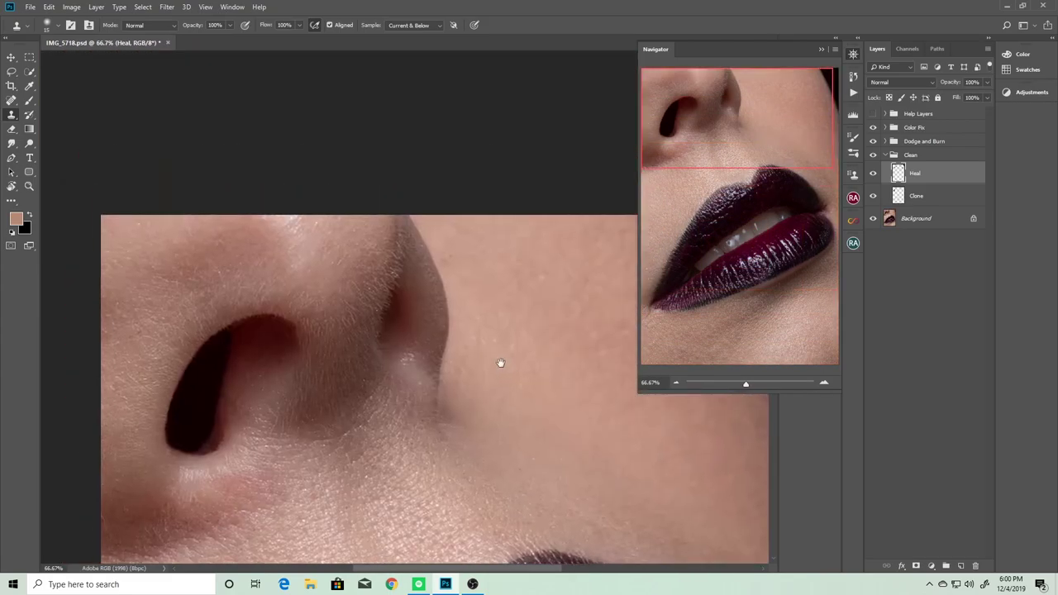
scroll(524, 349, "up", 2)
scroll(543, 287, "down", 1)
left_click_drag(544, 287, 484, 272)
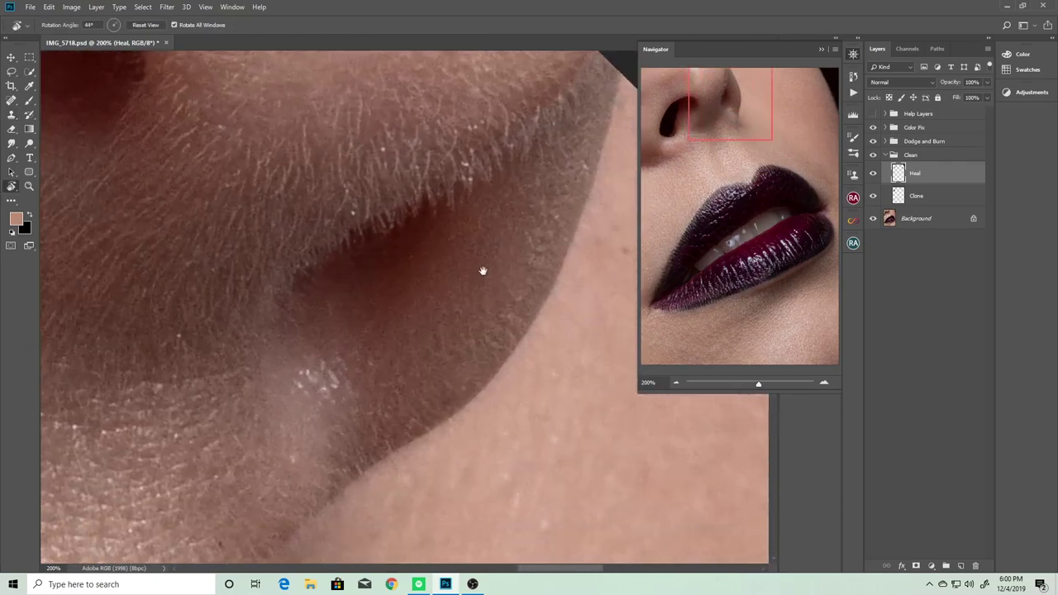
Check the nose with a smaller Spot Healing Brush, then reset the rotated view upright.
key("j")
key("bracketleft")
key("bracketleft")
key("bracketleft")
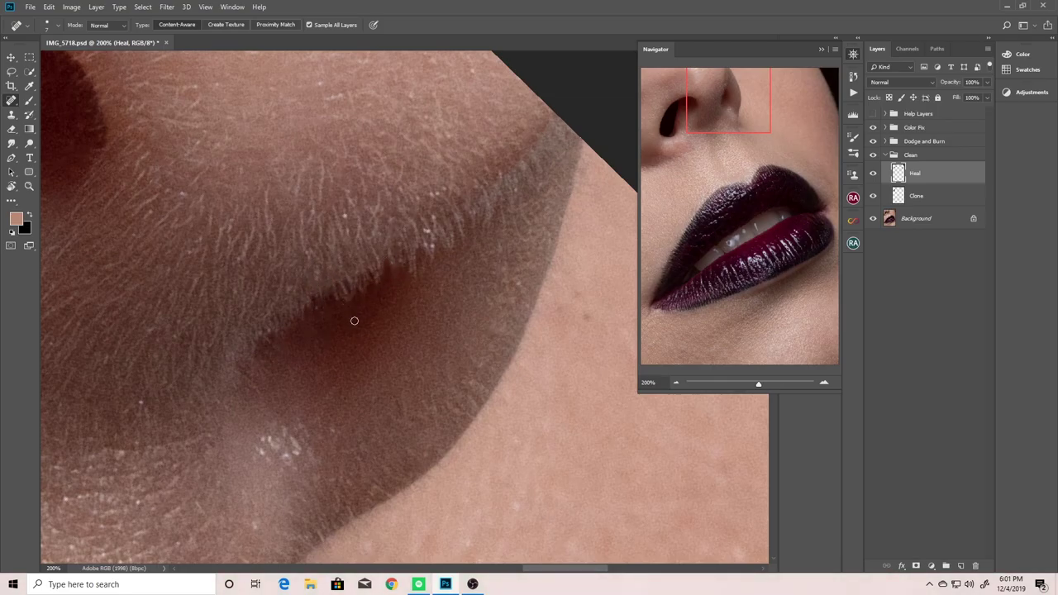
key("ctrl+minus")
key("ctrl+minus")
key("ctrl+minus")
key("r")
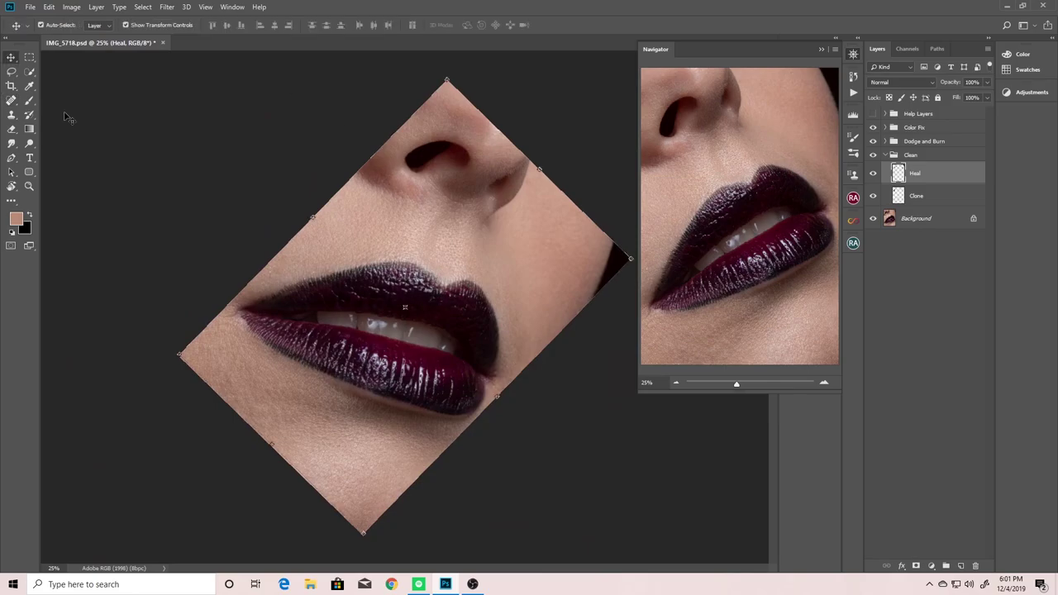
key("Escape")
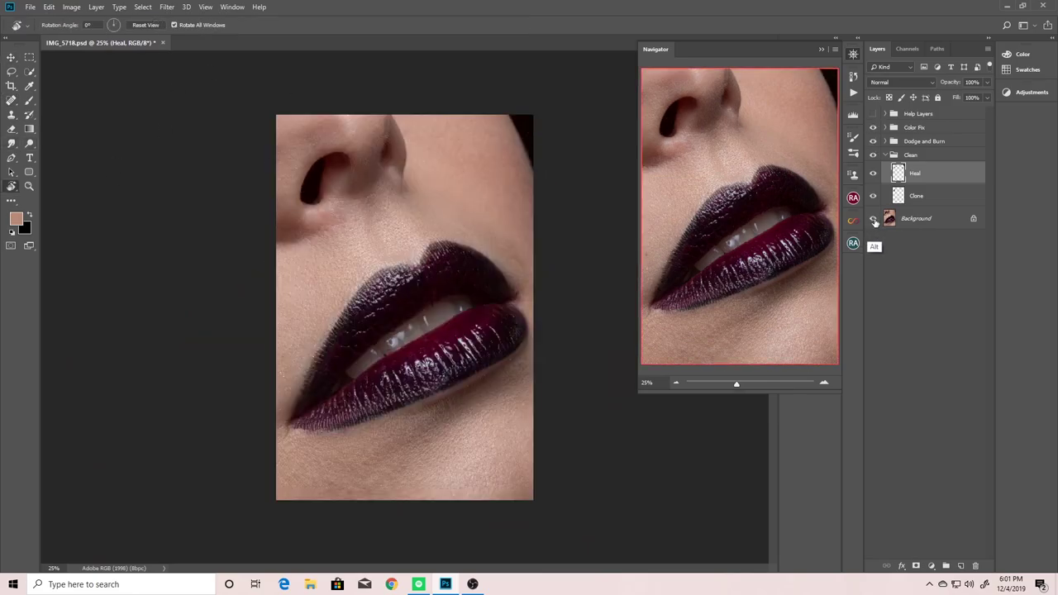
Turn on the black-and-white Help Layers and add a Curves adjustment.
left_click(871, 219, "alt")
left_click(931, 565)
left_click(945, 424)
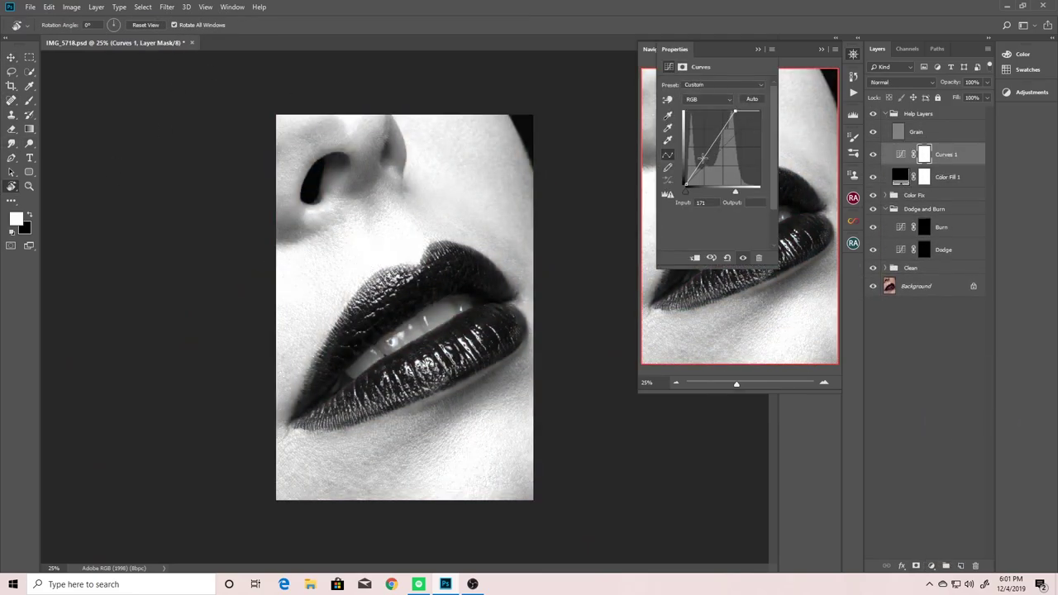
Steepen the helper curve, then ready a white 1%-flow brush on the Dodge layer mask.
mouse_move(723, 144)
left_mouse_down()
mouse_move(744, 114)
mouse_move(748, 122)
left_mouse_up()
left_click(758, 49)
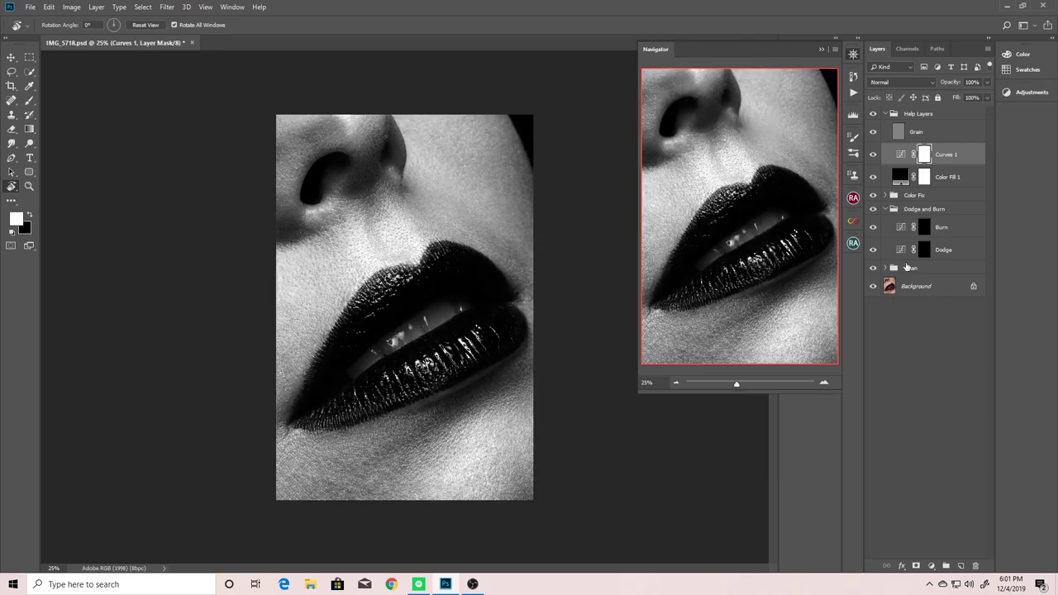
left_click(923, 249)
type("b1")
key("Return")
key("ctrl+minus")
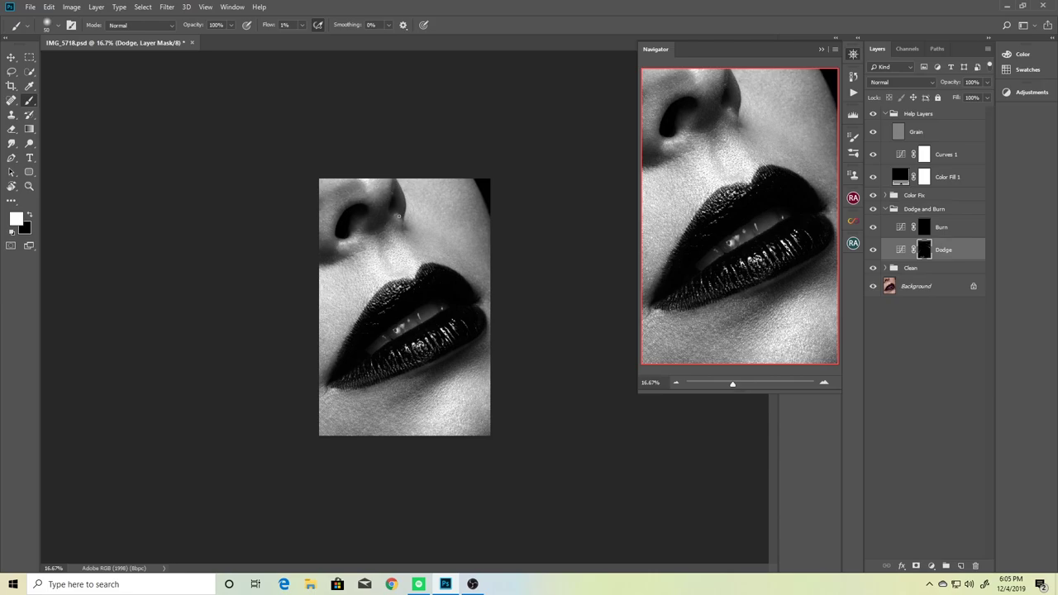
Compare colour against the black-and-white check, then select the Dodge mask at 33.3% zoom.
left_click(873, 113)
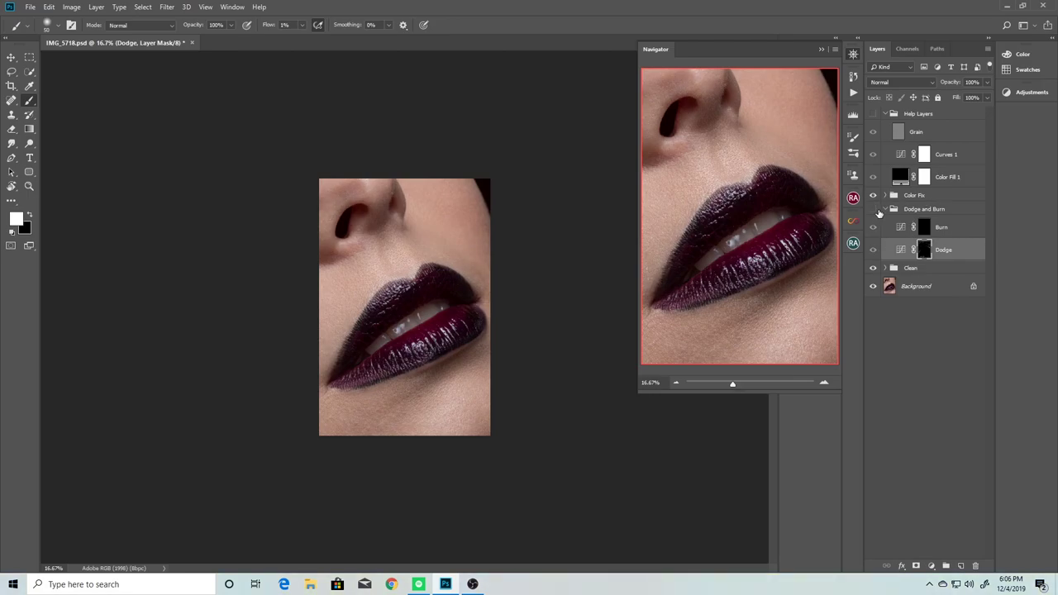
left_click(880, 210)
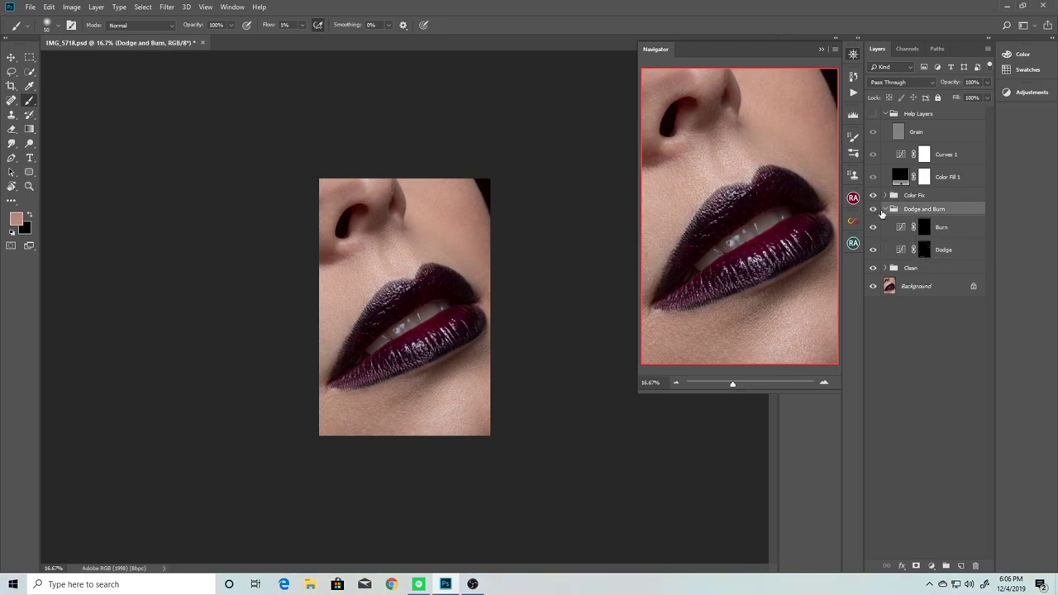
left_click(872, 113)
left_click(885, 209)
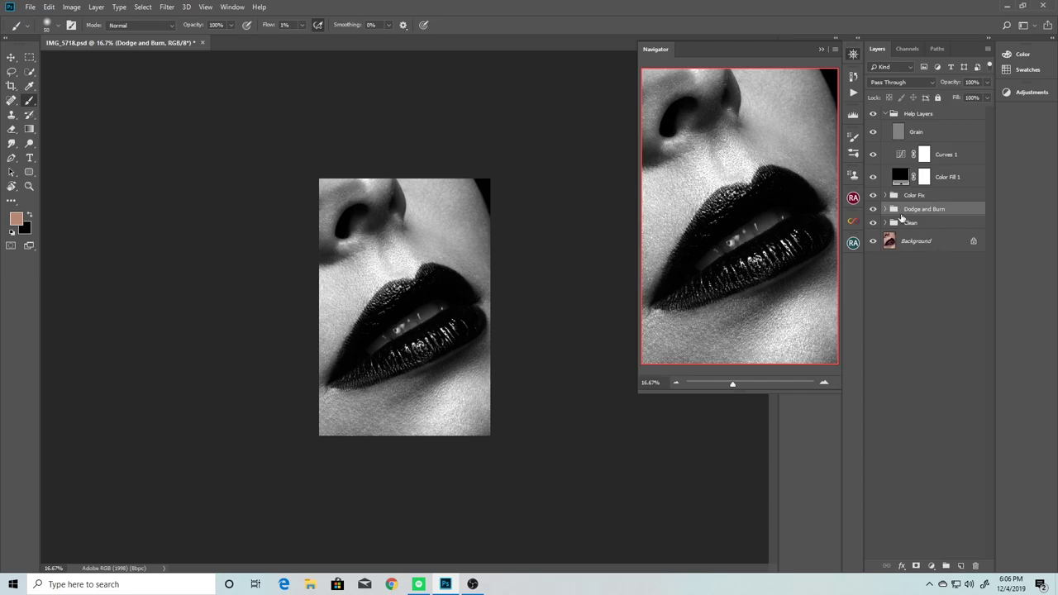
left_click(922, 249)
left_click(923, 249, "alt")
key("ctrl+plus")
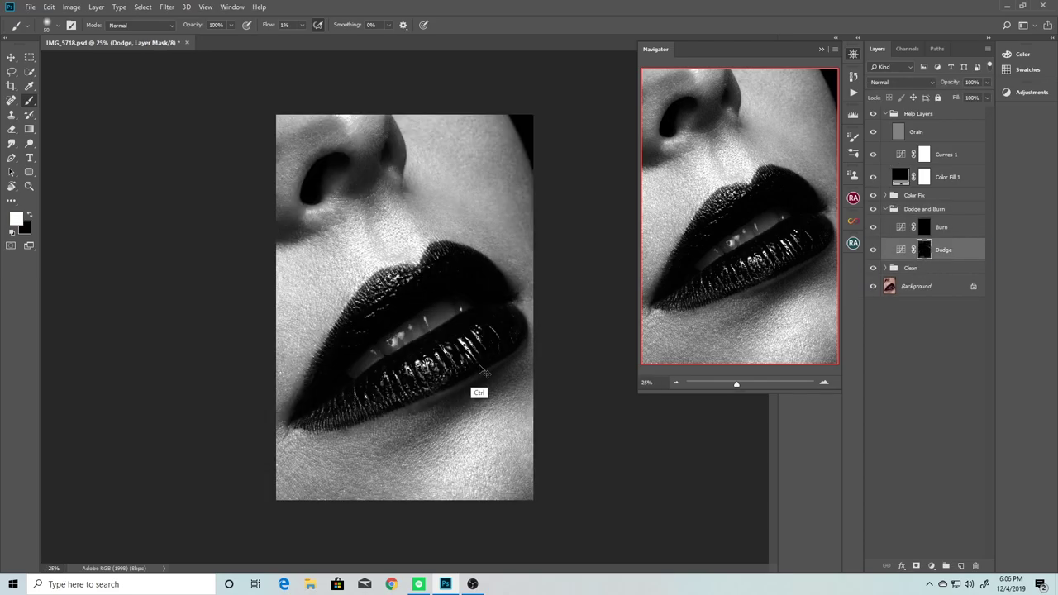
key("ctrl+plus")
scroll(449, 380, "down", 3)
scroll(330, 289, "up", 5)
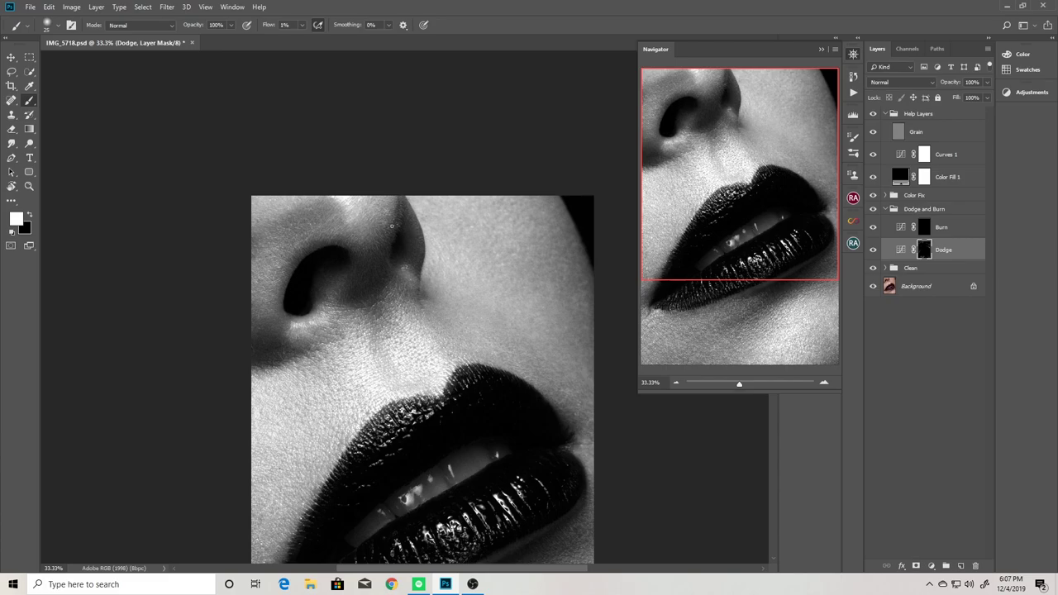
Paint dodge and burn strokes around the lips and chin, alternating Burn and Dodge masks.
left_click_drag(550, 339, 484, 236)
key("alt+bracketright")
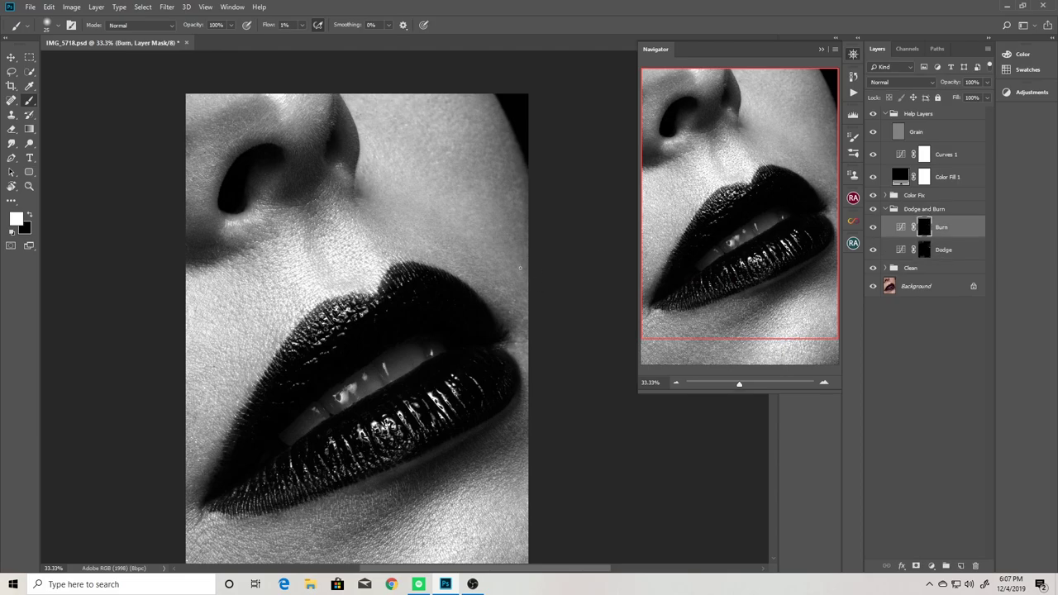
left_click_drag(520, 267, 576, 342)
key("alt+bracketleft")
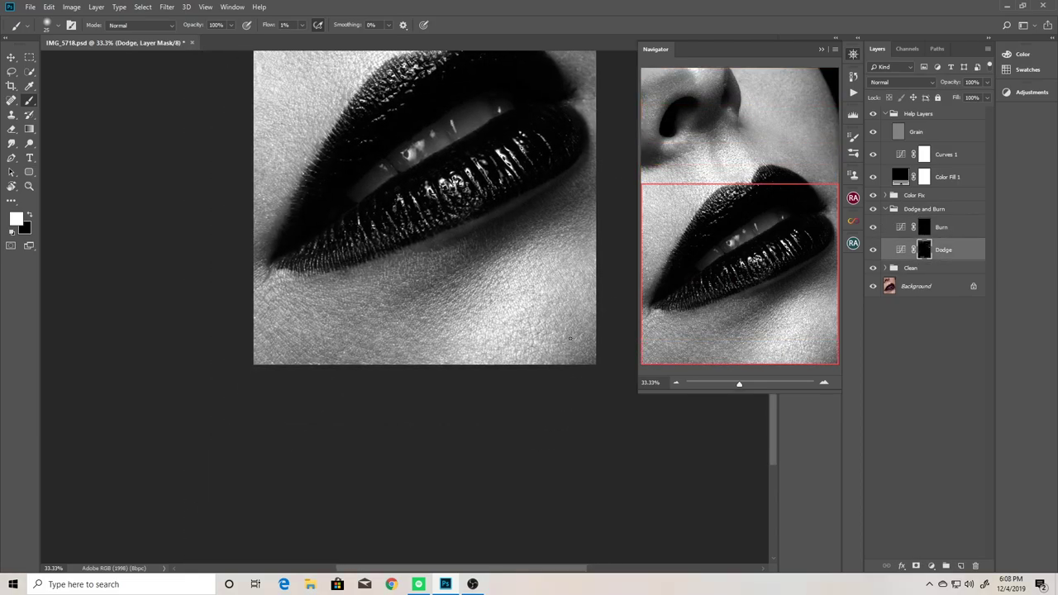
left_click_drag(592, 308, 627, 269)
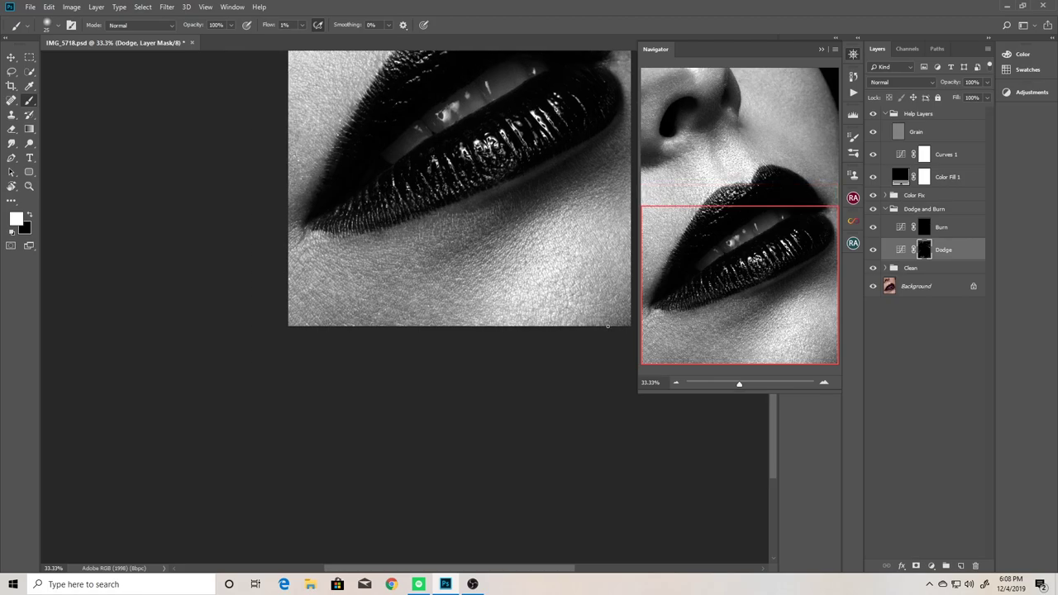
left_click_drag(607, 326, 552, 328)
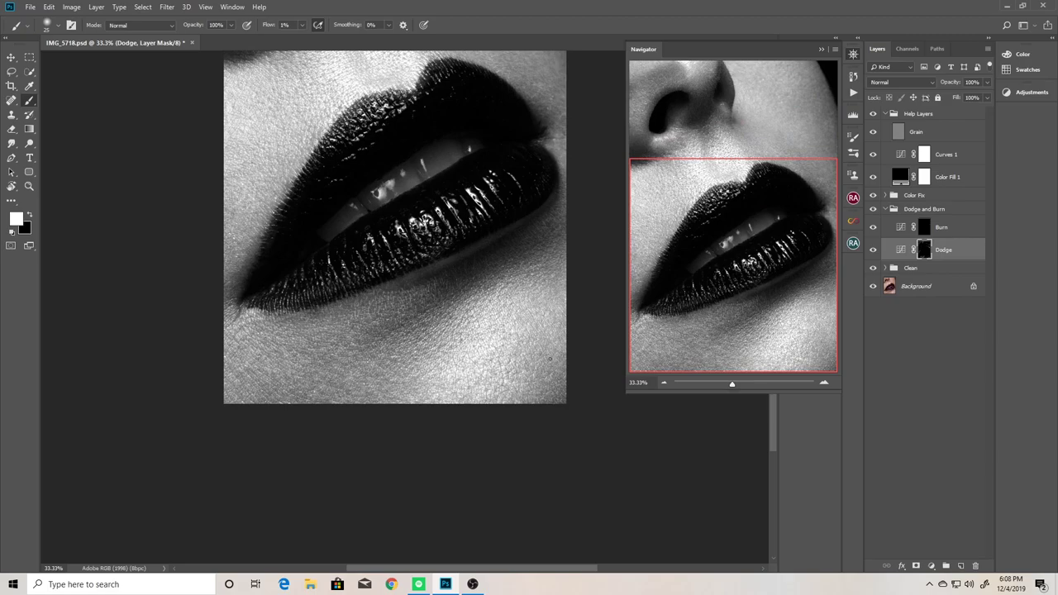
scroll(553, 394, "up", 3)
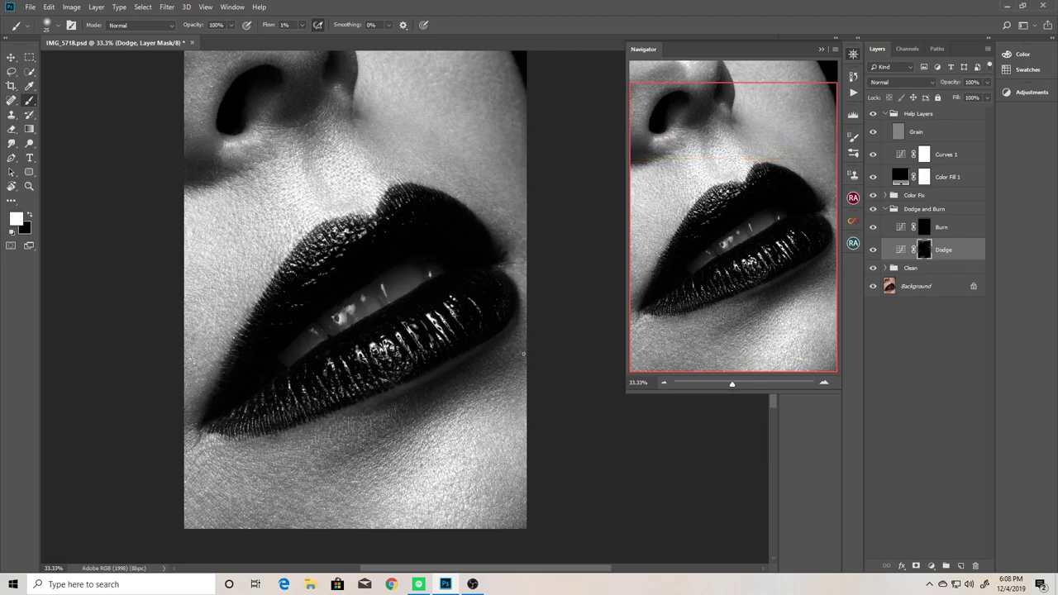
scroll(517, 359, "up", 2)
scroll(495, 330, "up", 1)
scroll(461, 372, "up", 2)
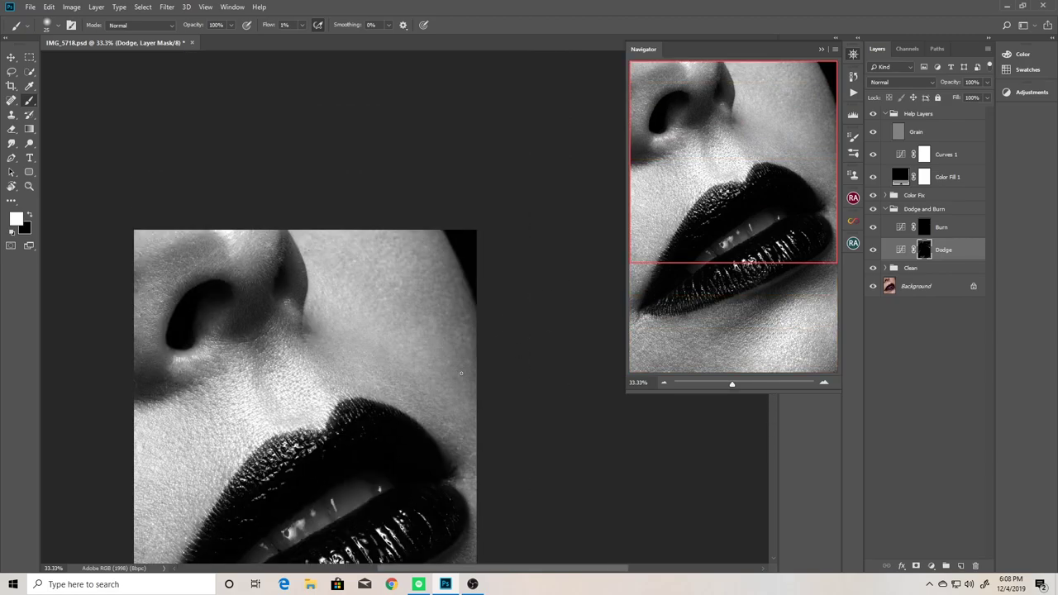
scroll(475, 370, "up", 1)
scroll(475, 370, "up", 1)
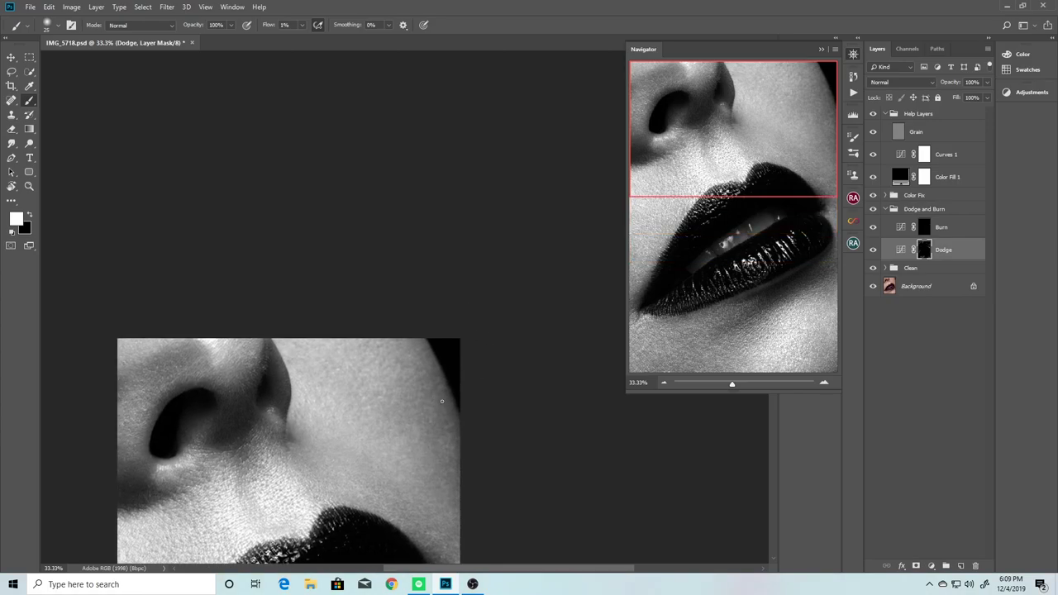
Rotate the canvas view sideways and keep painting, moving to the Burn mask.
key("r")
left_click_drag(483, 195, 517, 383)
key("b")
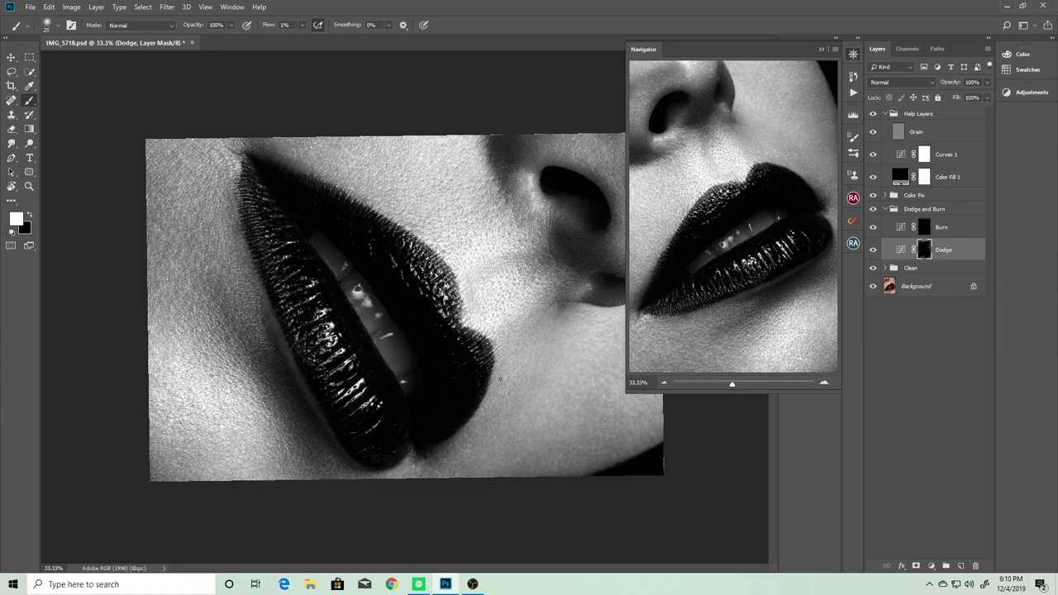
left_click_drag(464, 398, 408, 324)
key("alt+]")
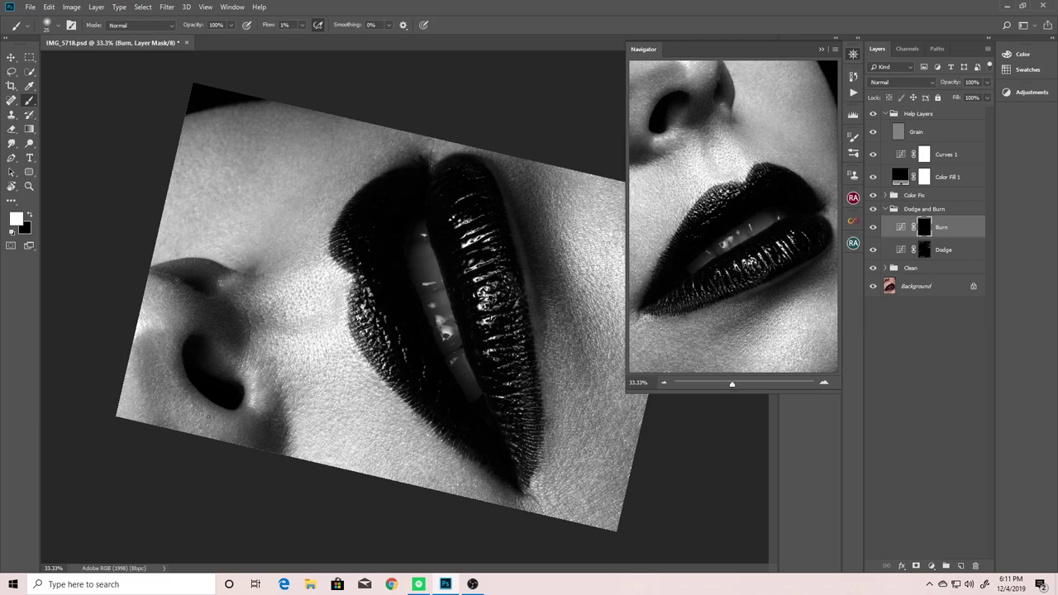
key("r")
left_click_drag(541, 318, 495, 248)
left_click(872, 113)
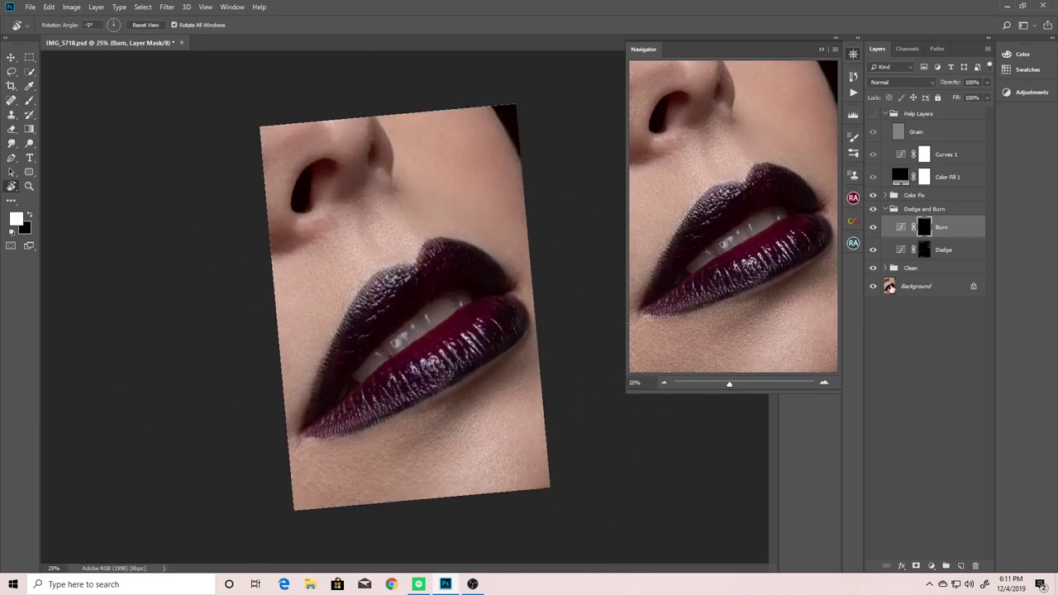
left_click(873, 287, "alt")
left_click(872, 286, "alt")
left_click(873, 113)
left_click(942, 153)
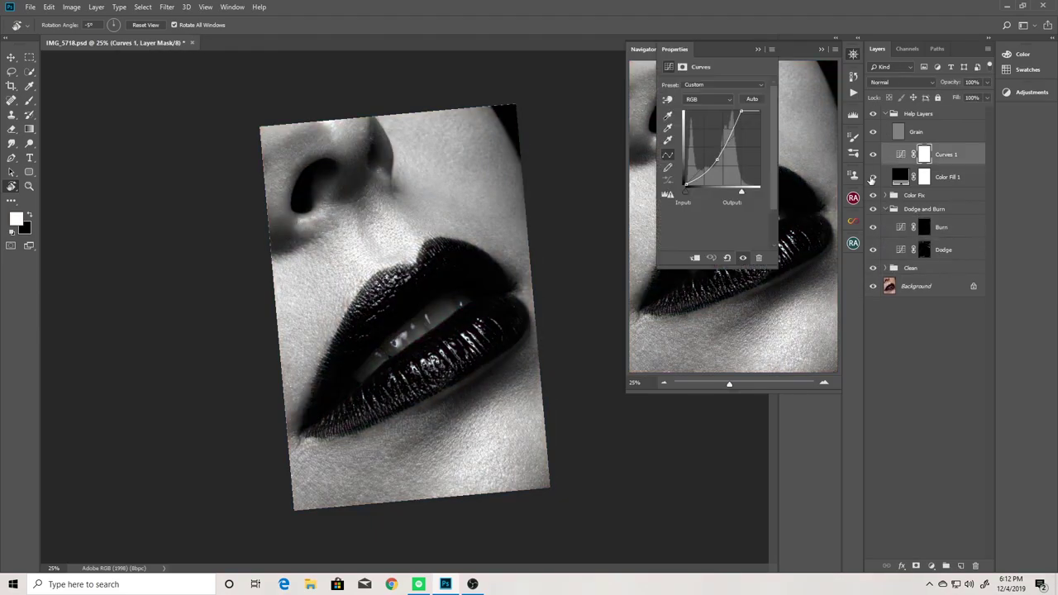
left_click(942, 248)
key("ctrl+plus")
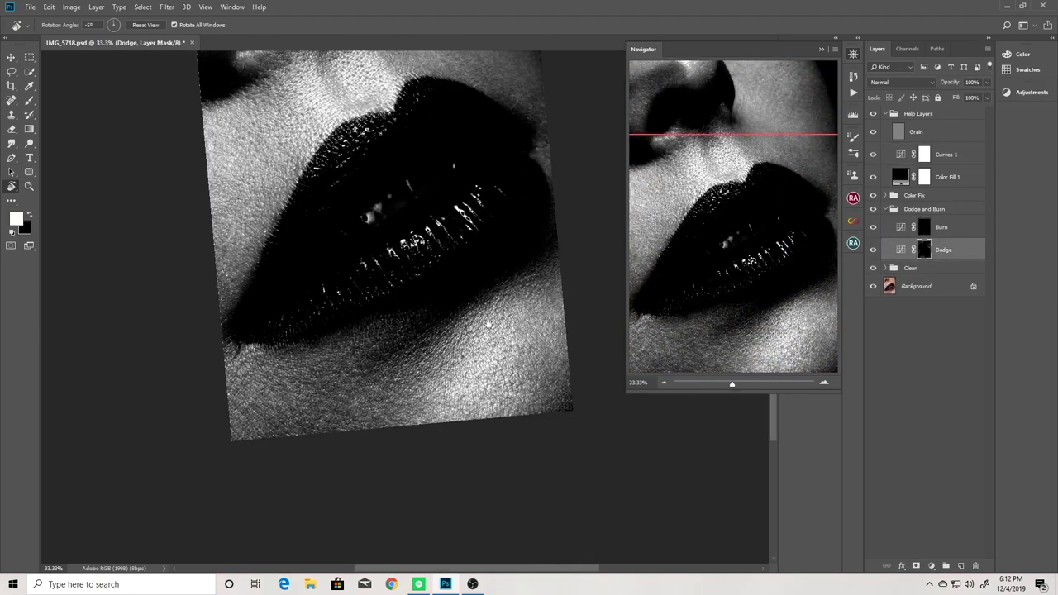
Refine burn and dodge around the nose and upper lip.
key("b")
left_click_drag(288, 194, 323, 250)
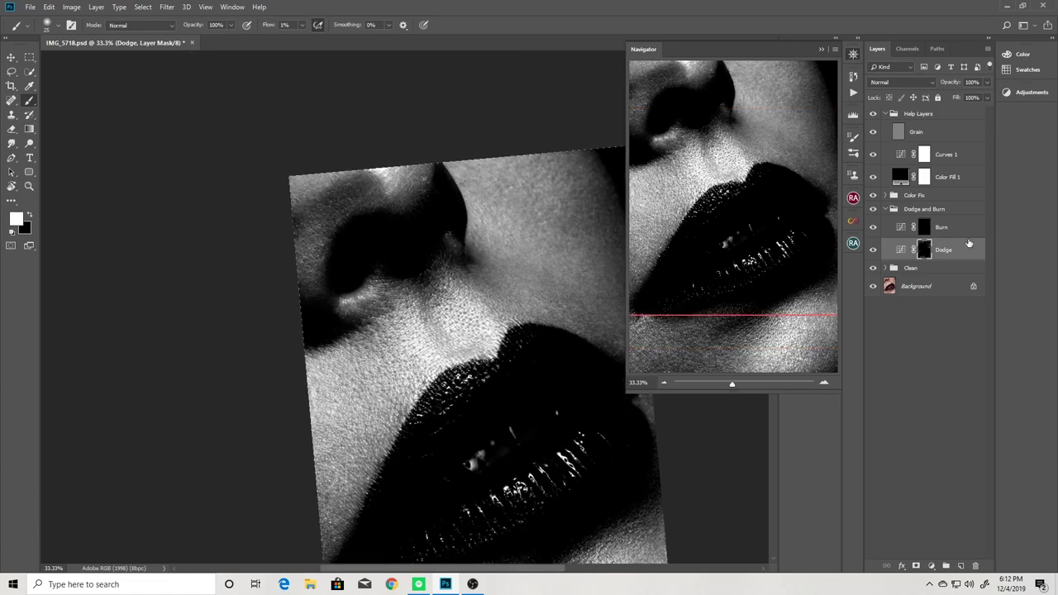
key("alt+bracketright")
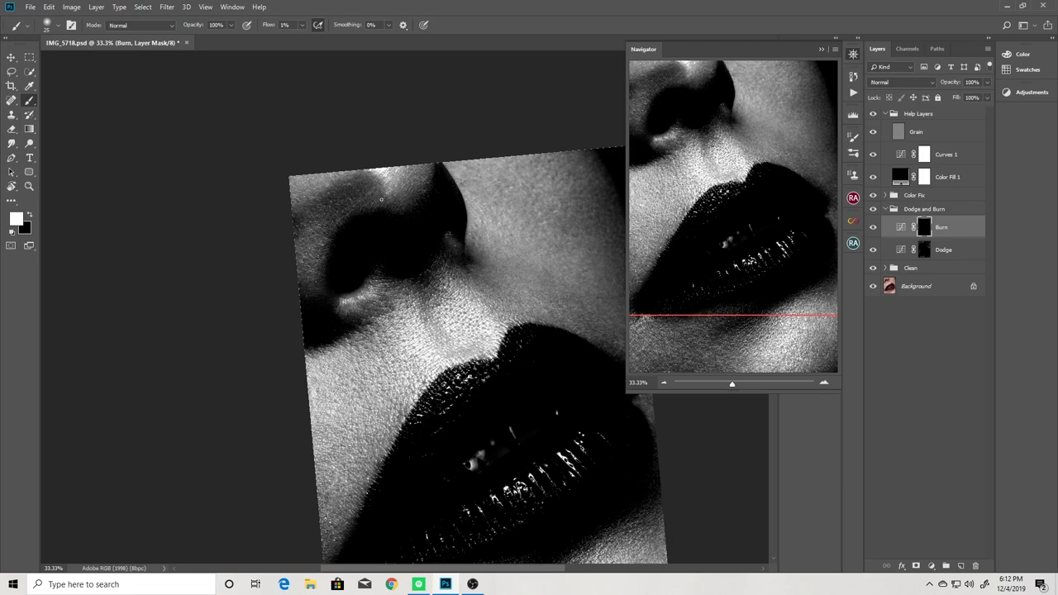
key("alt+bracketleft")
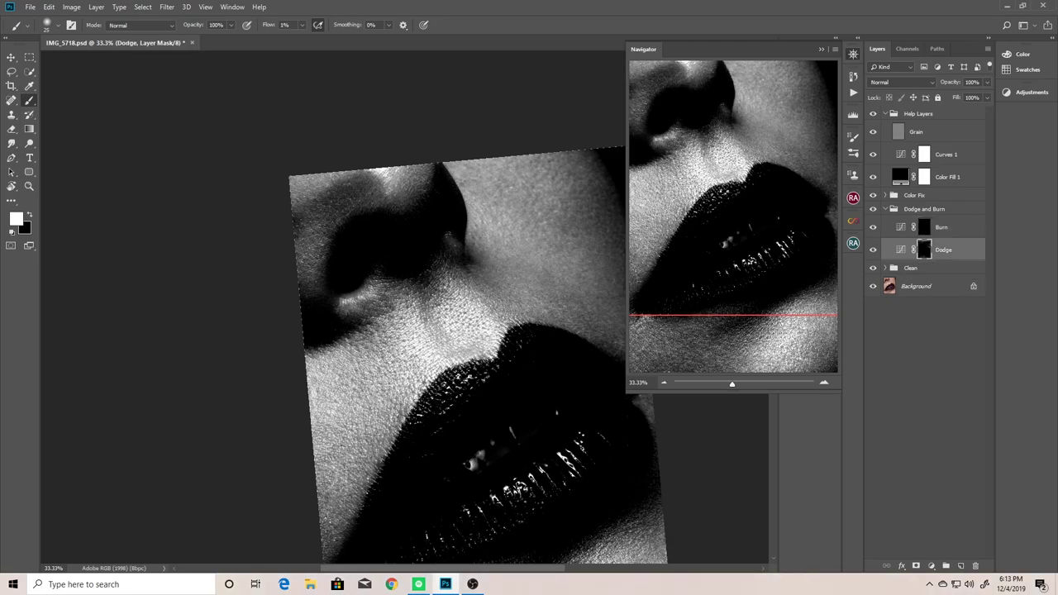
scroll(327, 447, "down", 5)
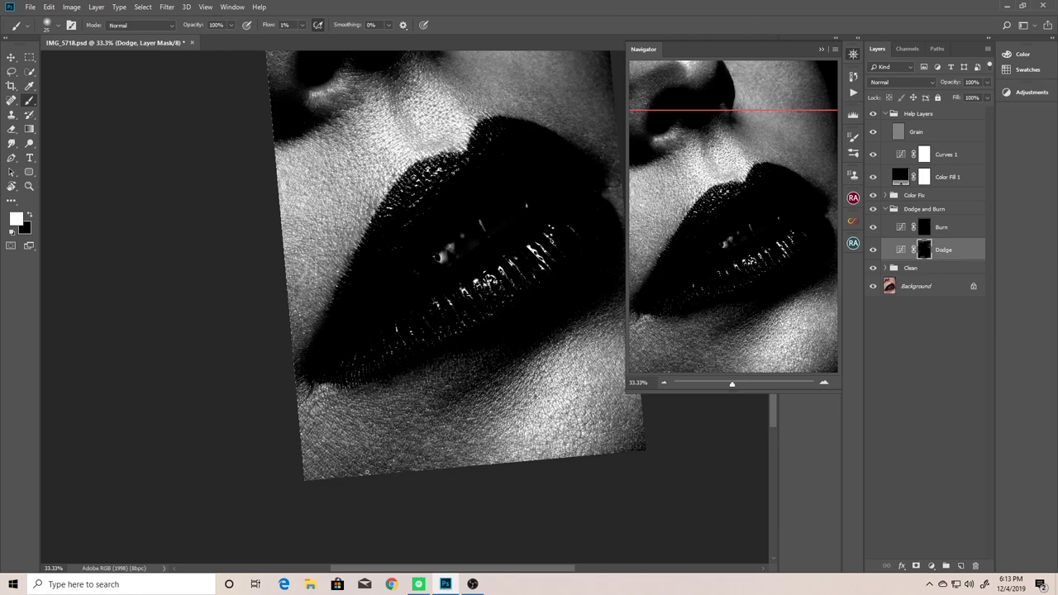
Dodge the lower lip and chin on the Dodge mask.
mouse_move(465, 449)
left_mouse_down()
mouse_move(372, 341)
mouse_move(376, 359)
left_mouse_up()
left_click_drag(401, 411, 371, 342)
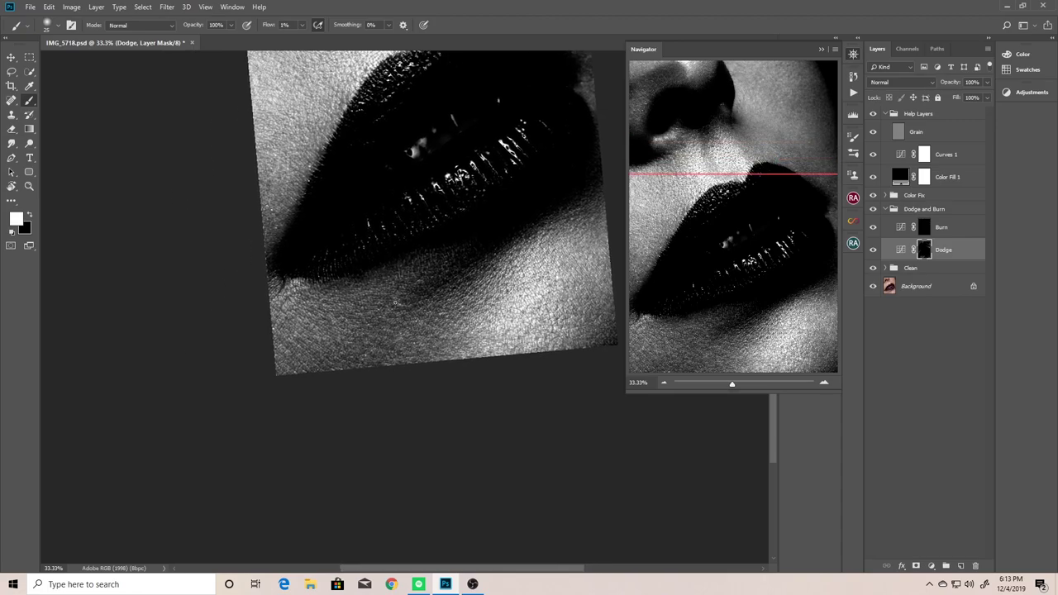
scroll(396, 321, "down", 3)
scroll(399, 250, "up", 2)
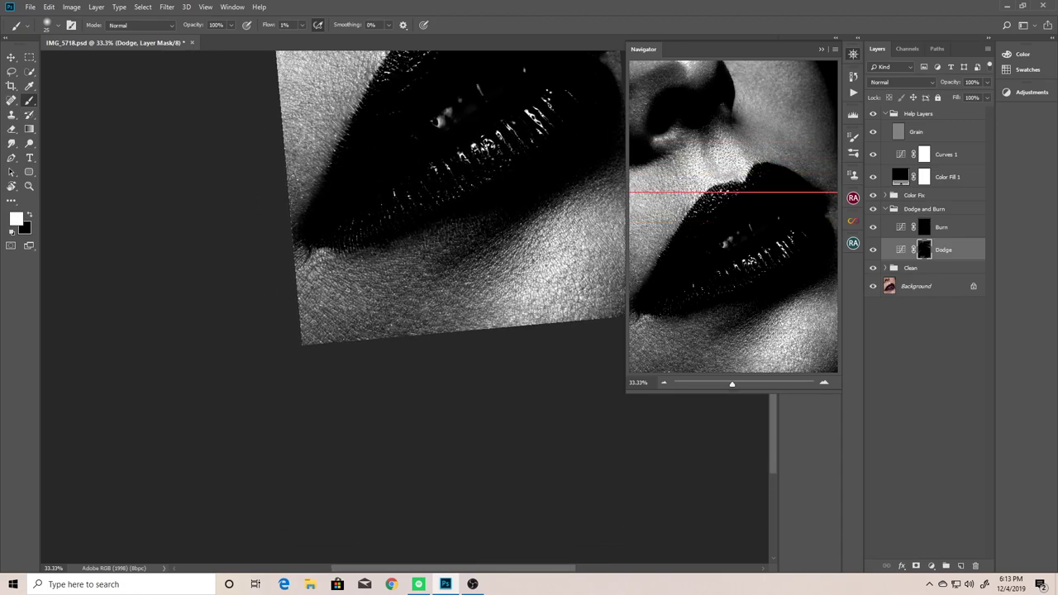
scroll(397, 320, "right", 2)
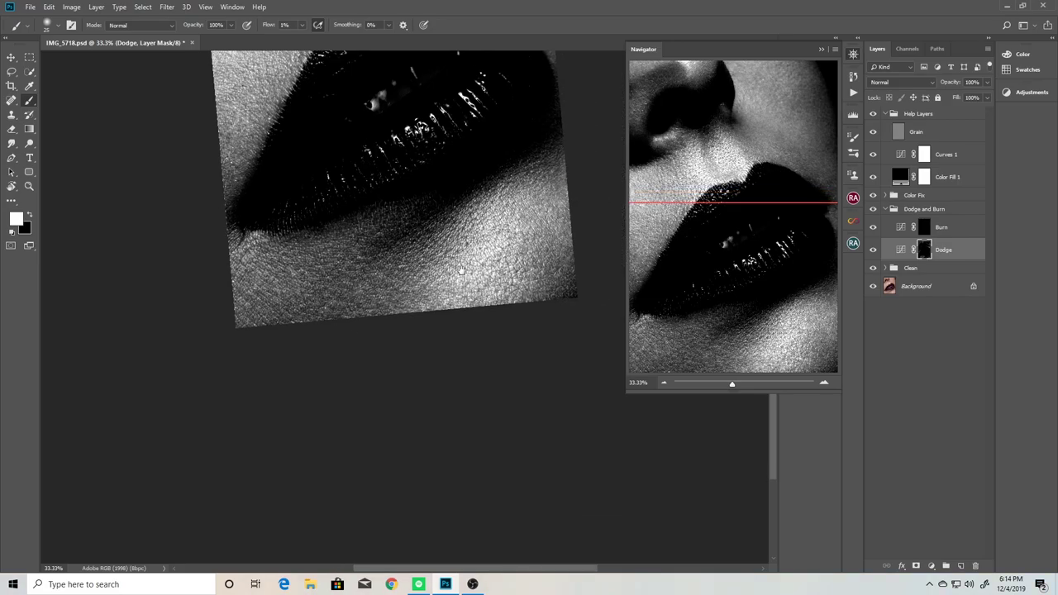
scroll(488, 332, "up", 1)
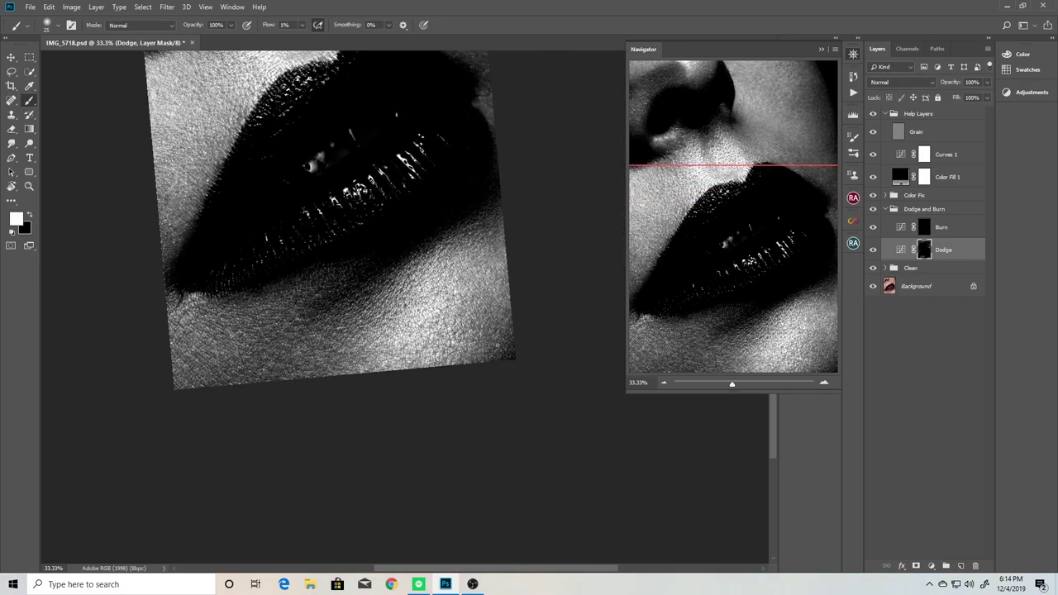
scroll(509, 296, "up", 3)
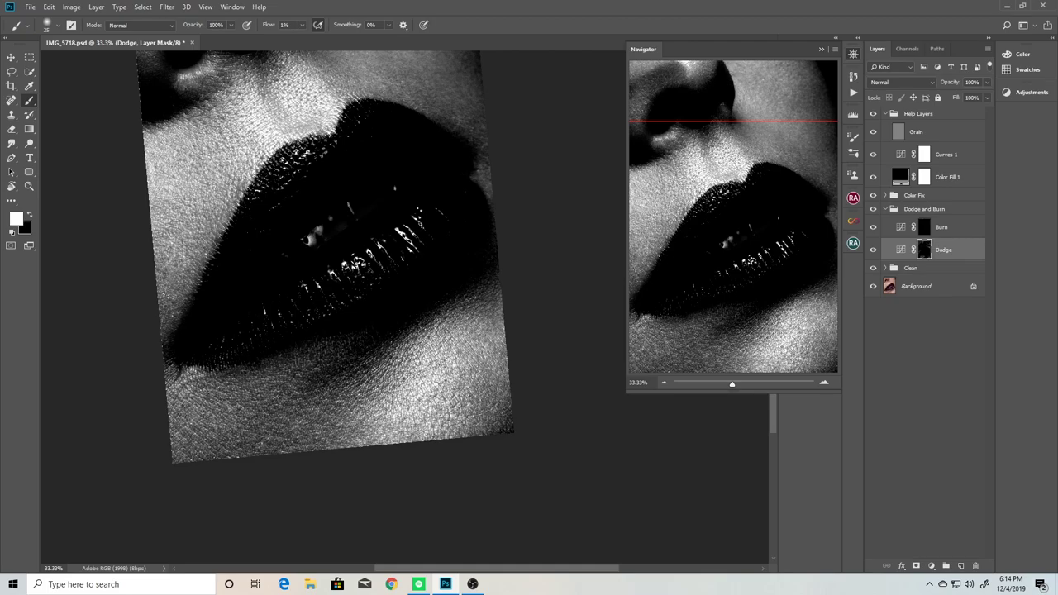
scroll(453, 241, "up", 3)
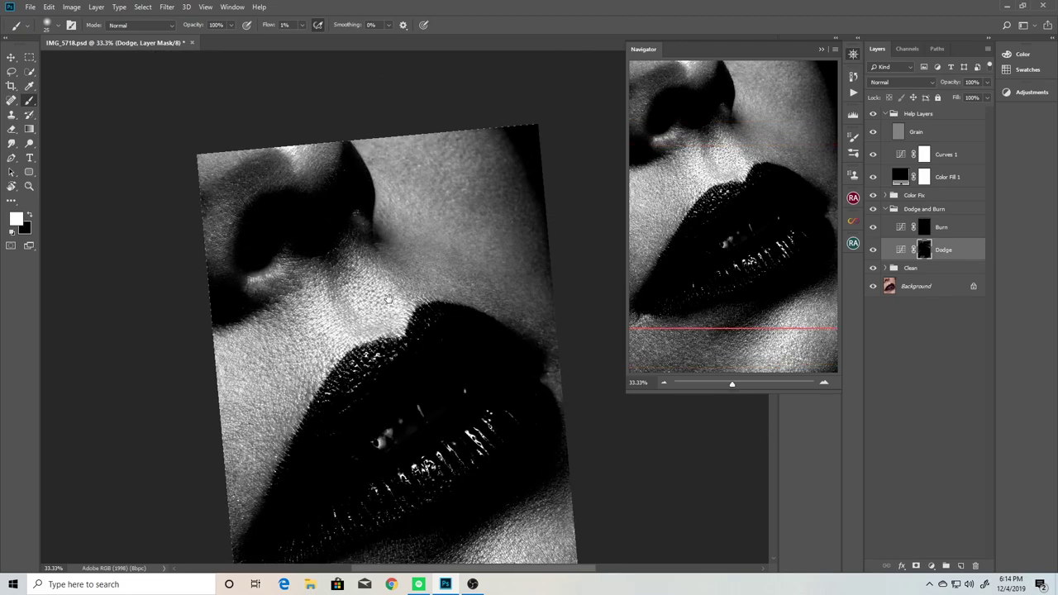
scroll(404, 292, "up", 2)
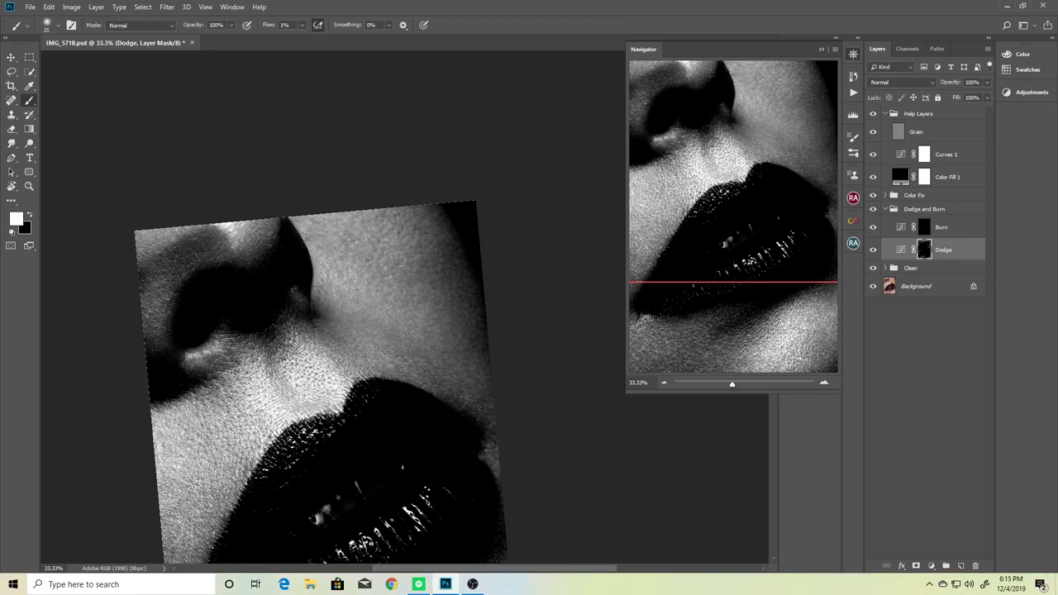
scroll(367, 259, "up", 2)
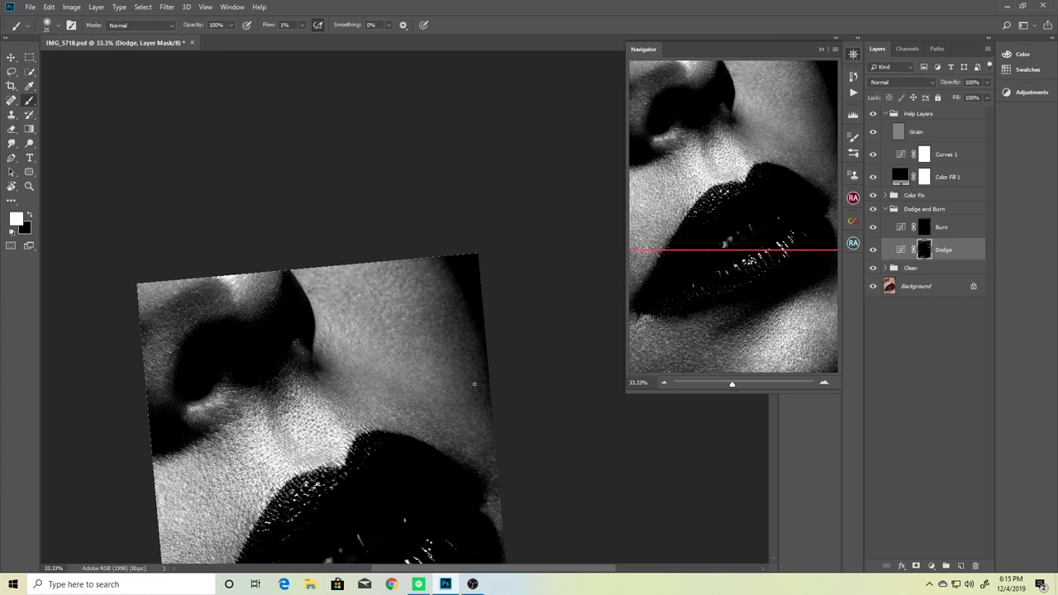
scroll(474, 384, "down", 4)
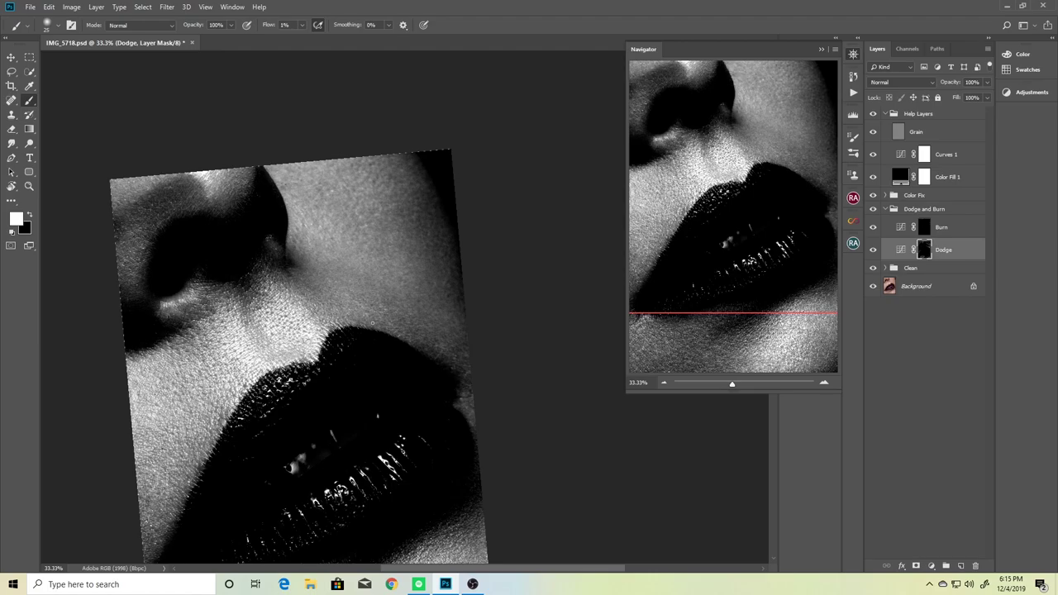
scroll(371, 324, "left", 2)
Rotate the view about 69° and resume brushing on the Burn mask.
key("r")
left_click_drag(402, 340, 512, 351)
key("alt+bracketright")
key("b")
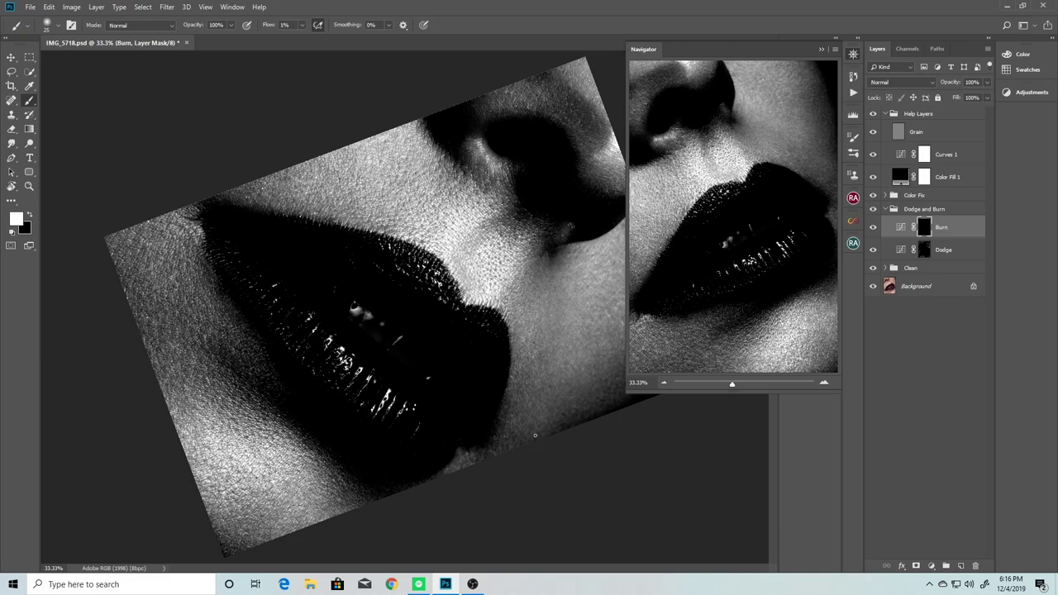
Shrink the brush from 15 to 10 and dodge the lips on the Dodge mask.
scroll(484, 389, "up", 1)
scroll(484, 389, "right", 5)
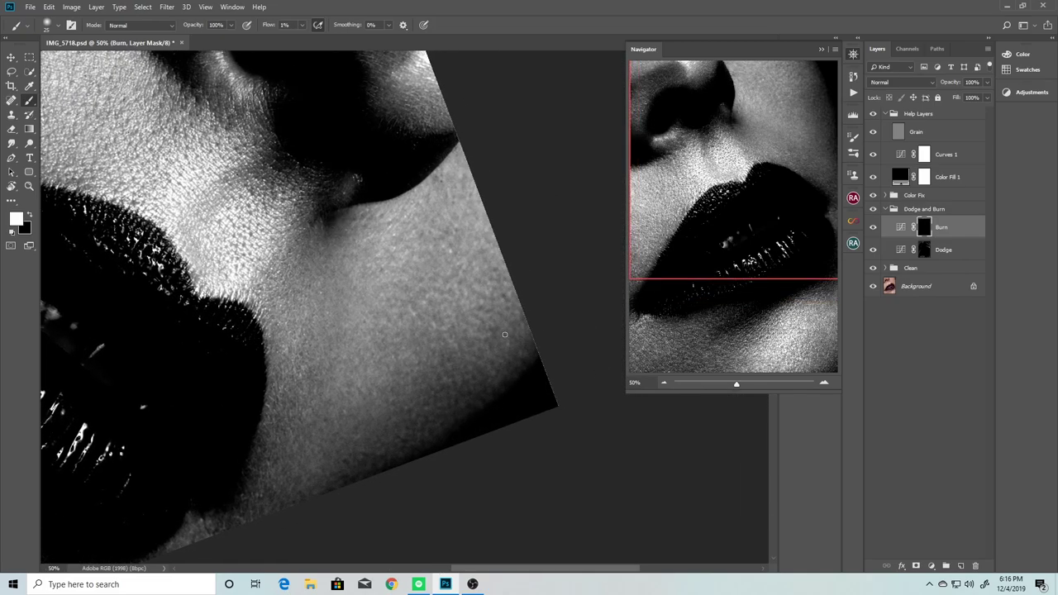
key("bracketleft")
scroll(529, 348, "down", 2)
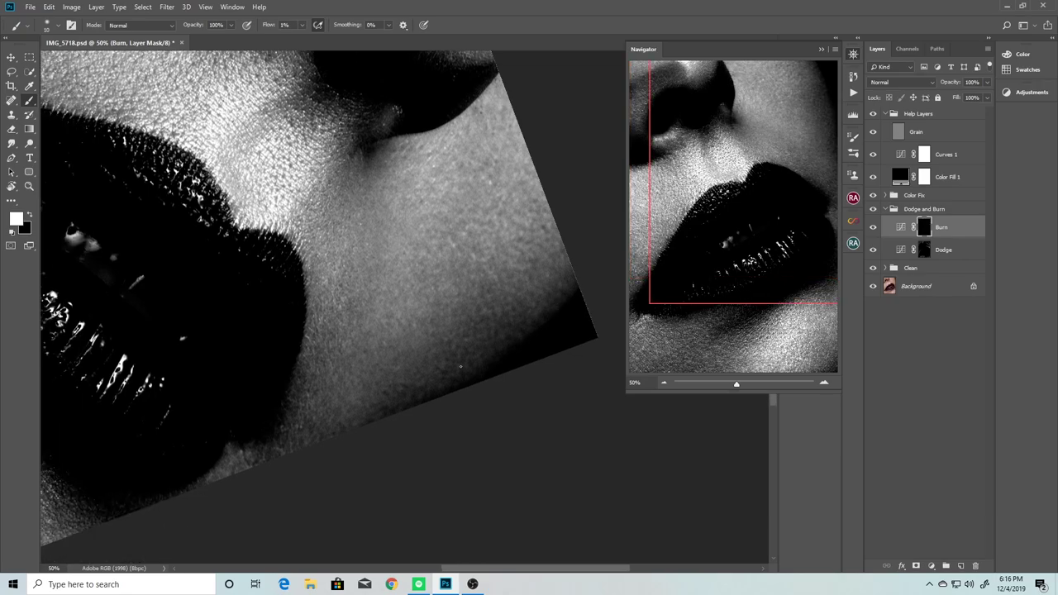
scroll(452, 315, "up", 2)
scroll(331, 306, "up", 2)
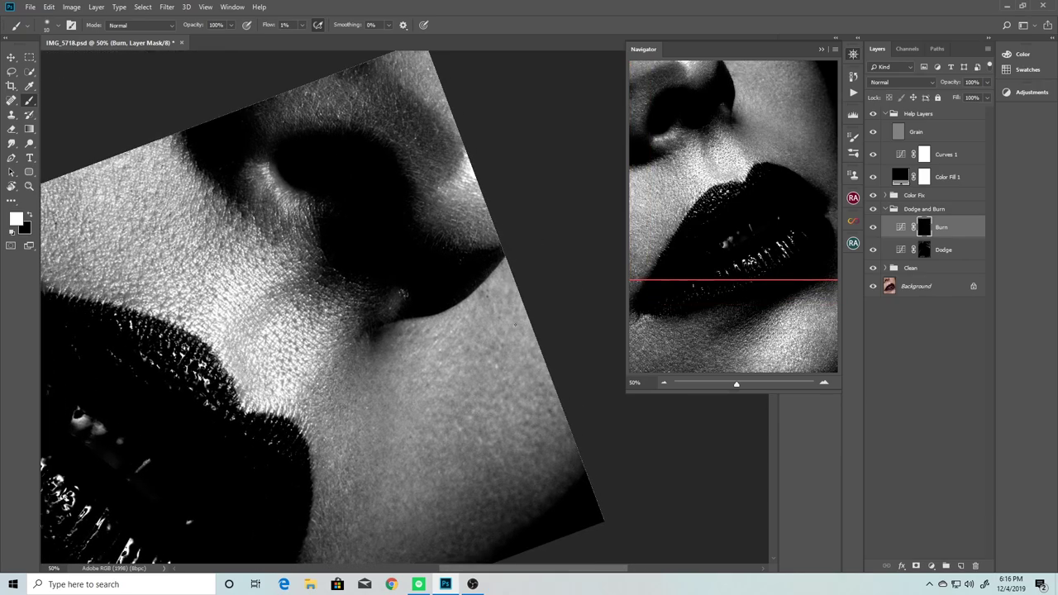
left_click(923, 249)
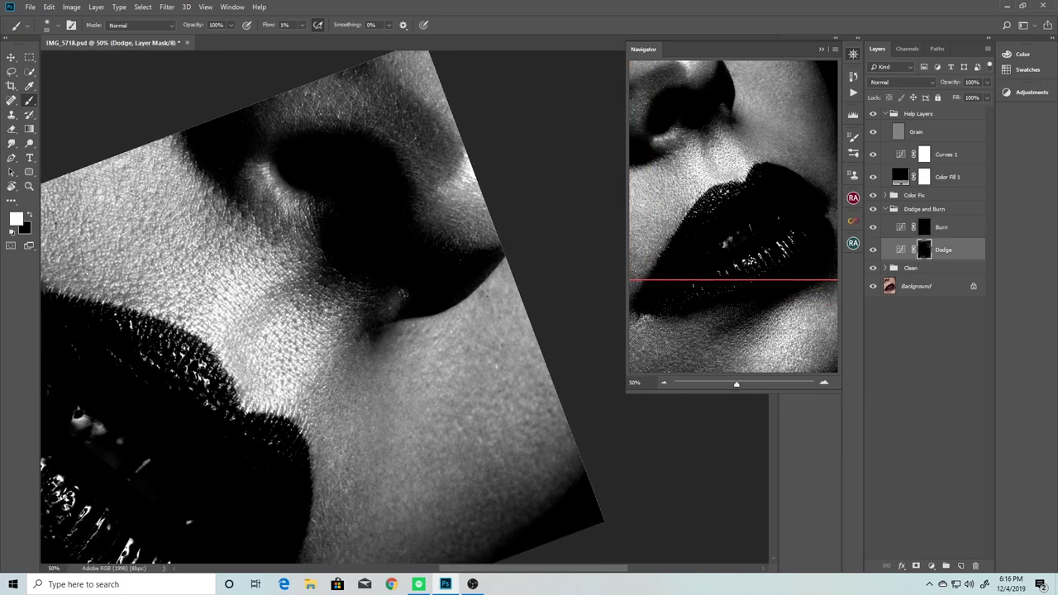
scroll(331, 306, "down", 2)
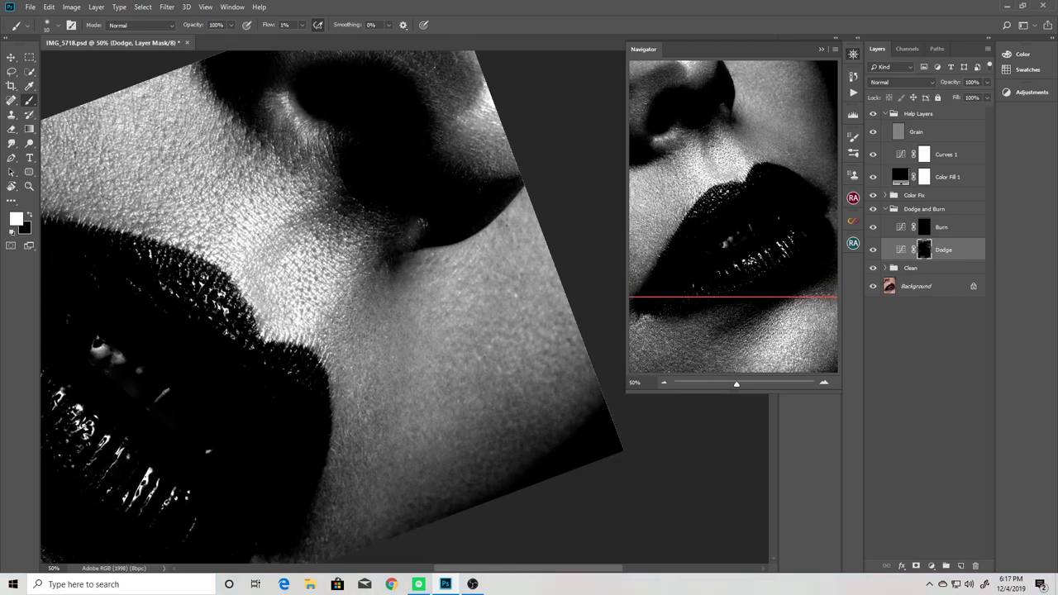
Alternate Burn and Dodge strokes around both lips, then switch to Rotate View.
key("alt+bracketright")
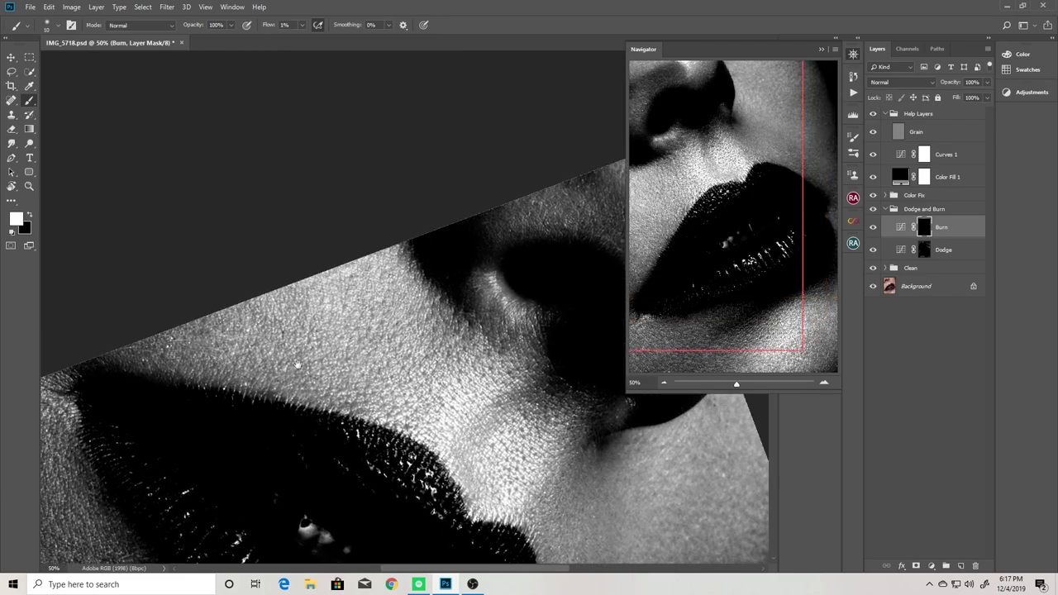
key("alt+bracketleft")
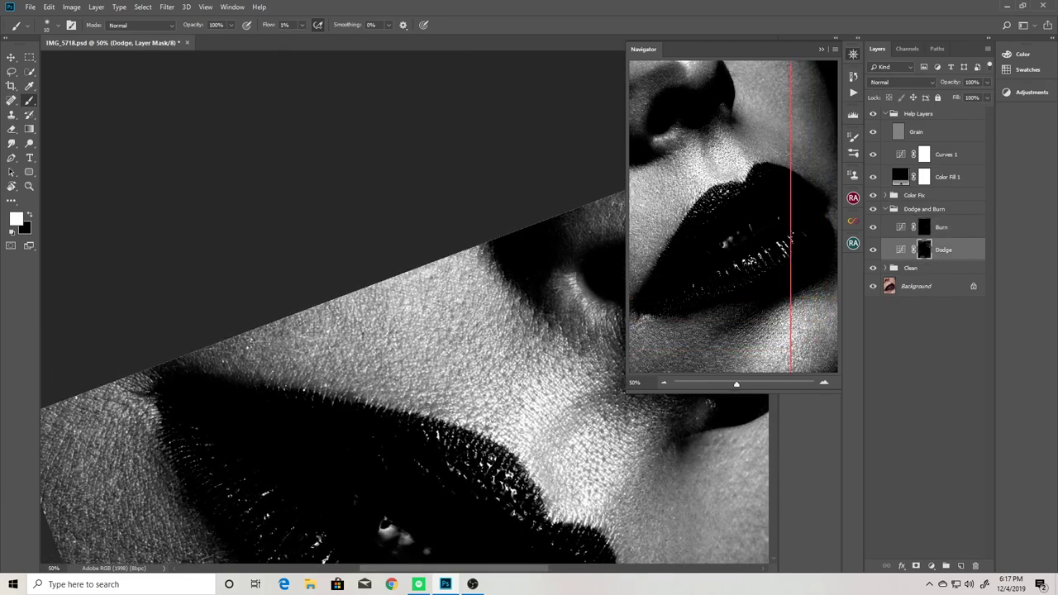
scroll(319, 337, "down", 2)
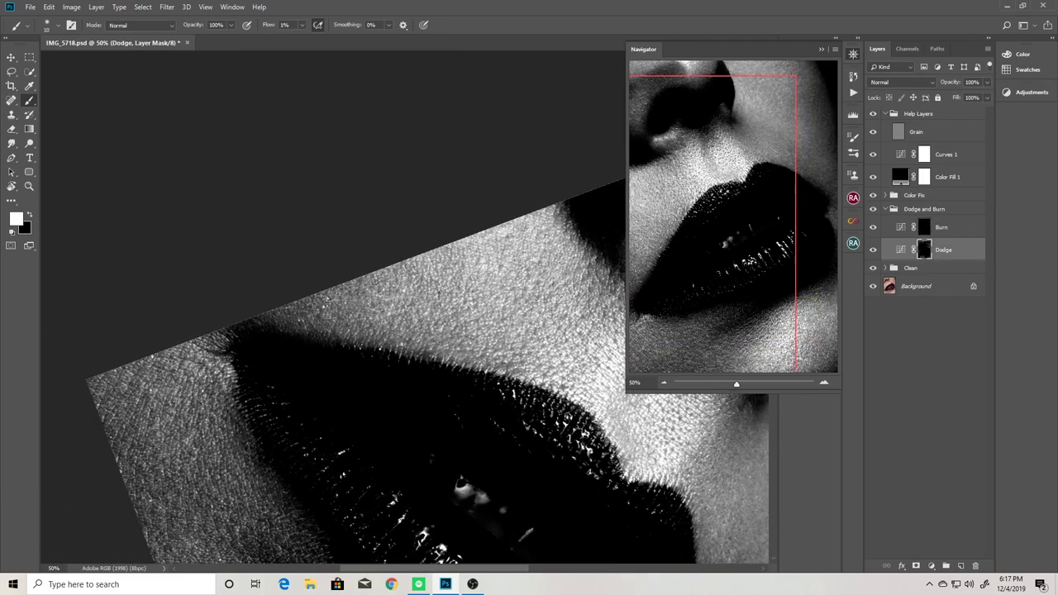
scroll(498, 295, "down", 3)
scroll(498, 296, "down", 3)
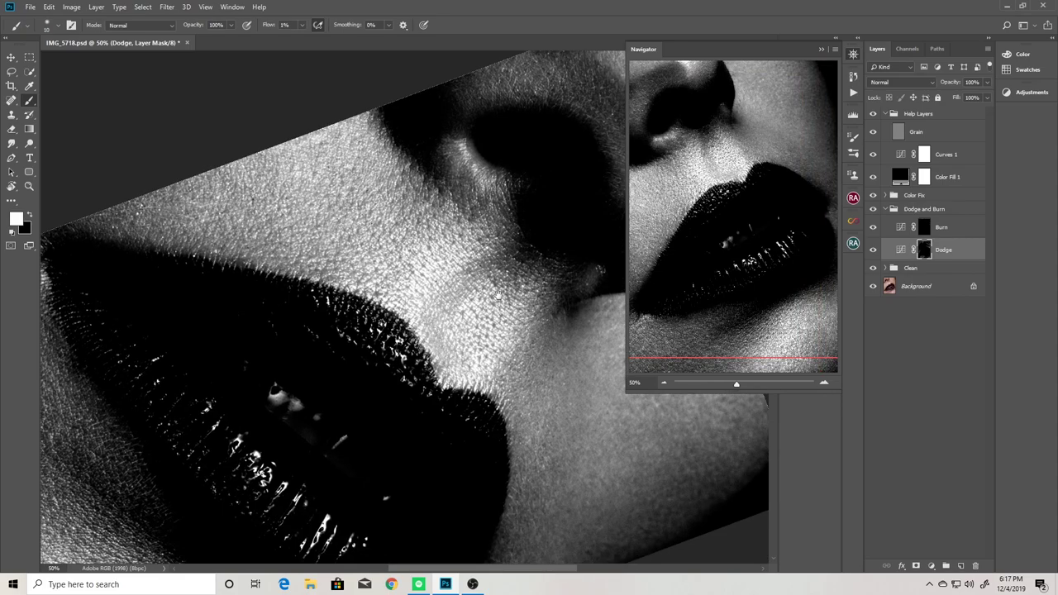
scroll(498, 296, "down", 3)
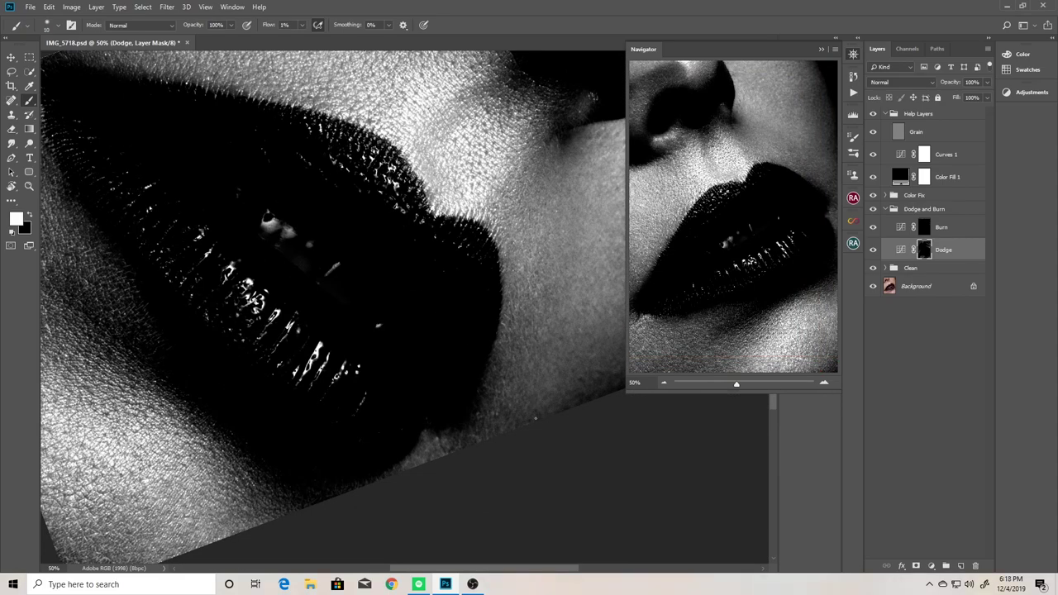
scroll(535, 419, "right", 3)
scroll(536, 357, "right", 3)
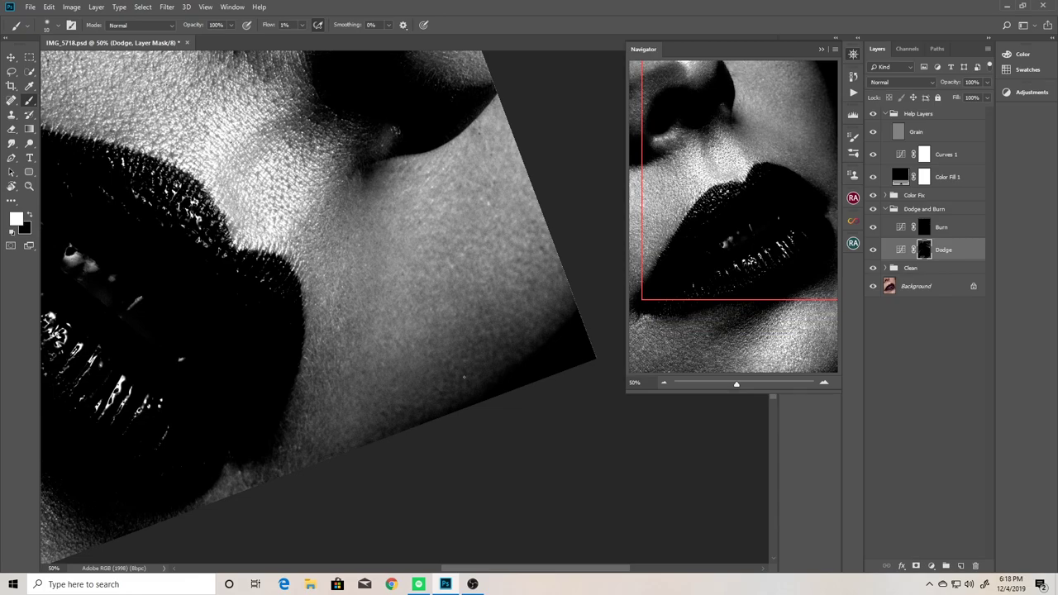
scroll(423, 291, "up", 5)
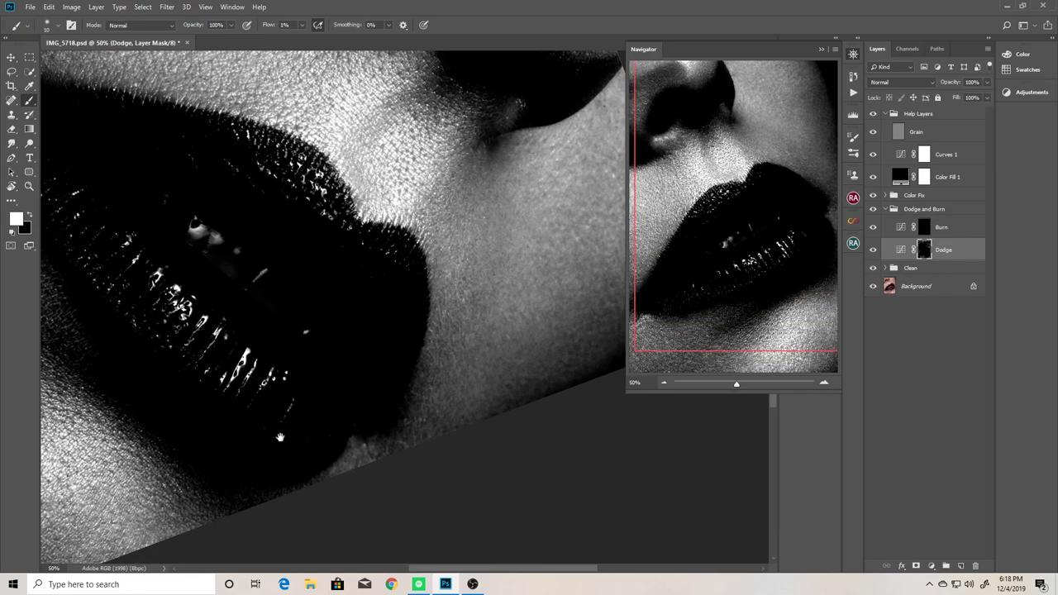
scroll(424, 291, "up", 5)
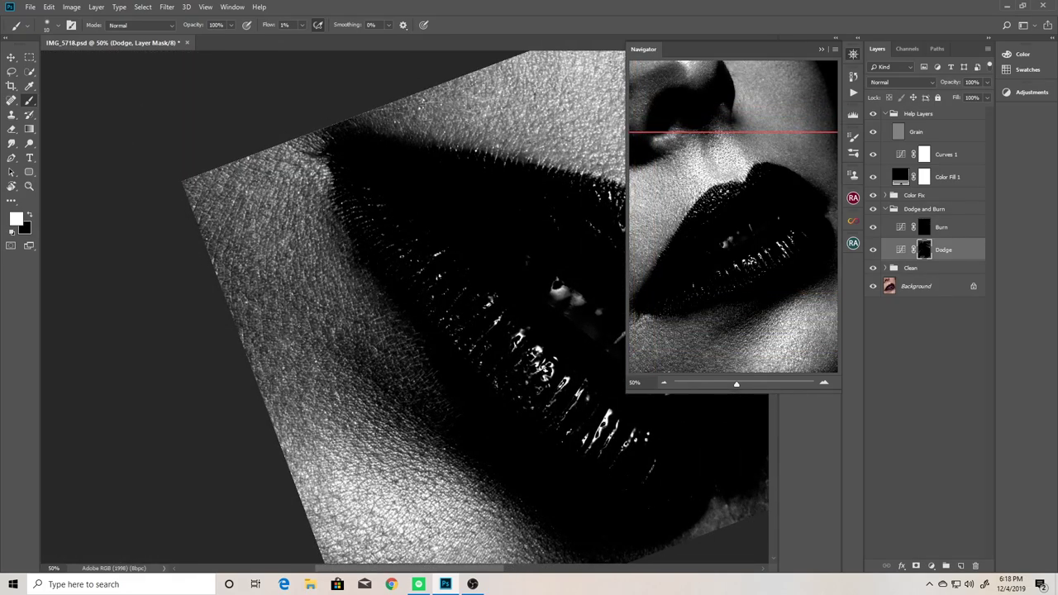
scroll(424, 291, "up", 3)
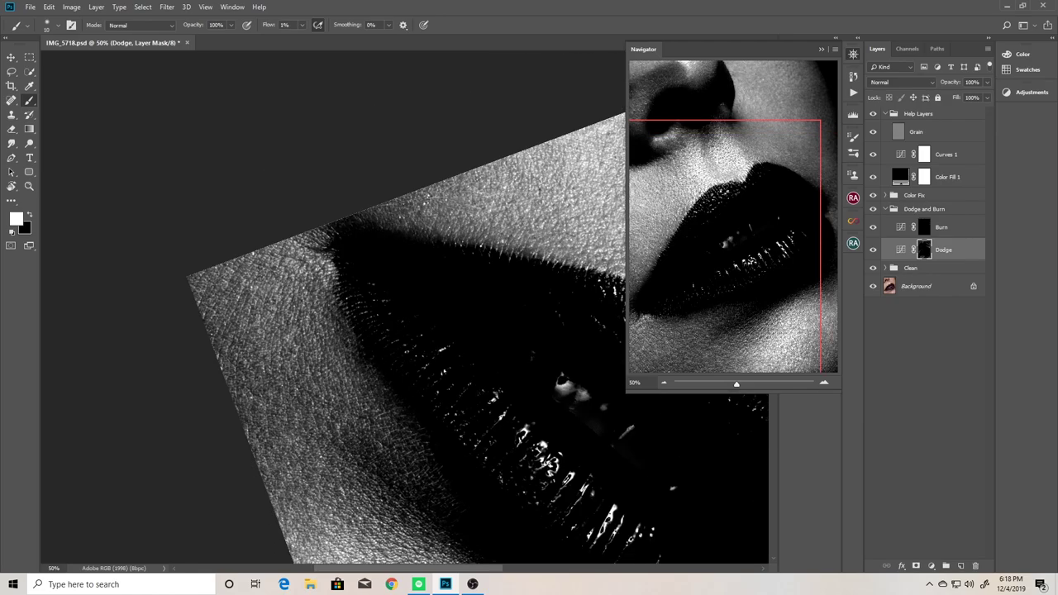
key("r")
left_click(401, 306)
Compare the colour image with Dodge and Burn toggled, rotating the view to 12°.
key("ctrl+minus")
key("ctrl+minus")
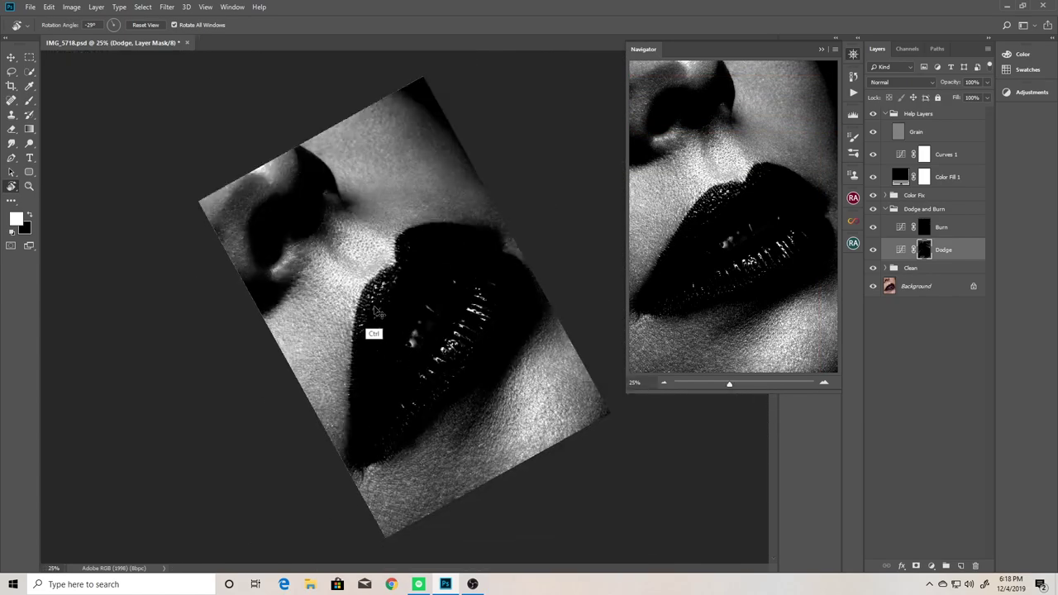
key("ctrl+minus")
left_click(873, 113)
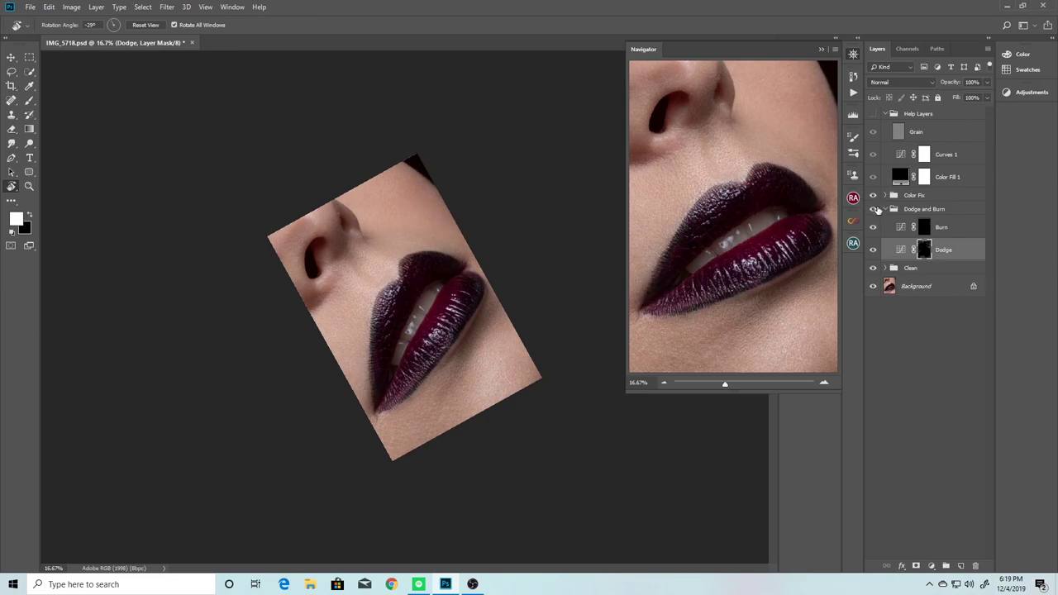
left_click(872, 209)
left_click(873, 209)
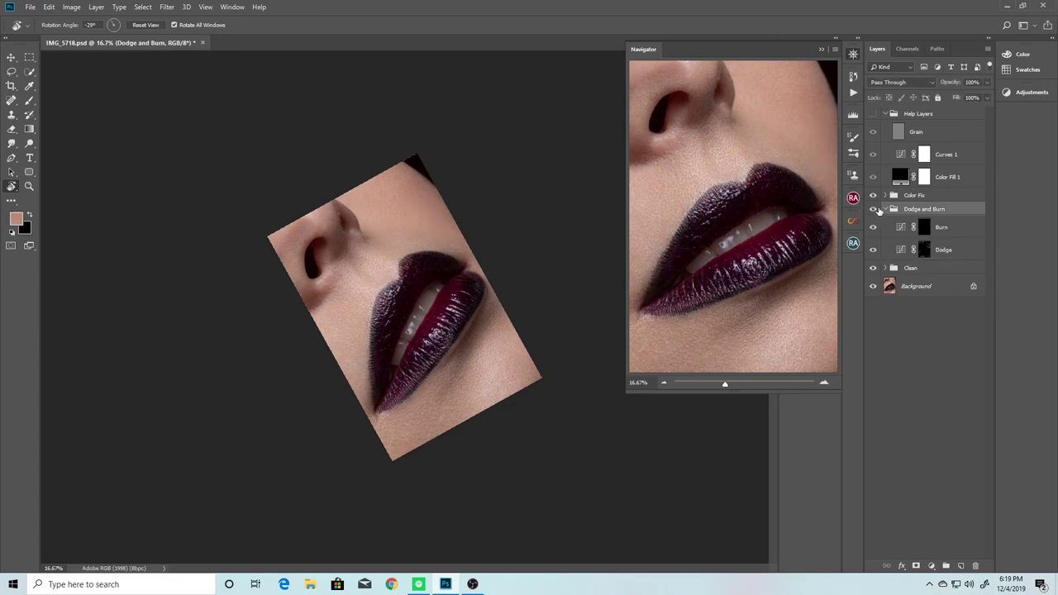
left_click_drag(534, 220, 558, 347)
key("ctrl+plus")
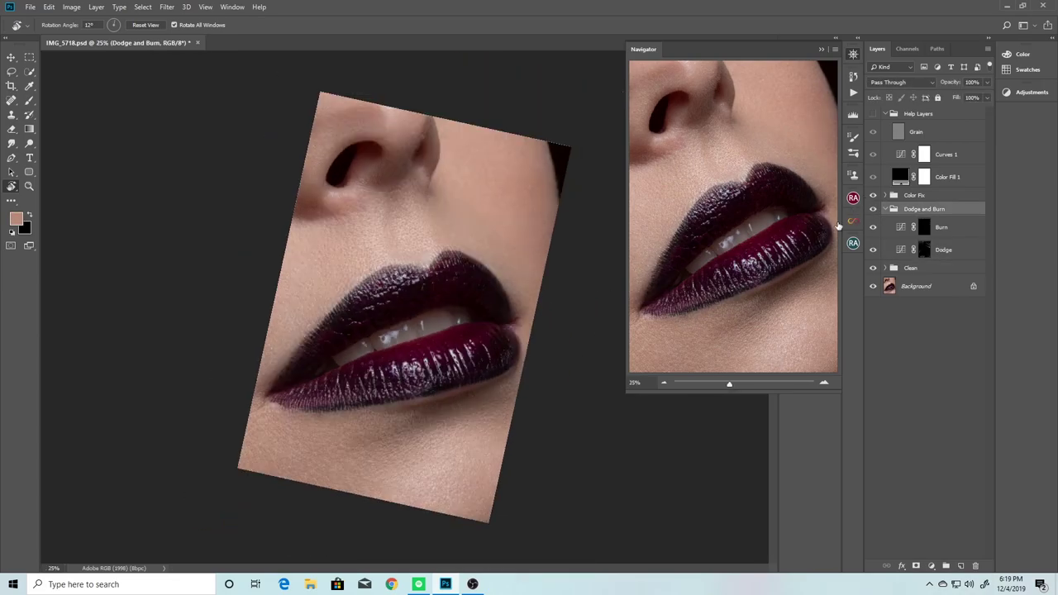
left_click(872, 209)
key("ctrl+minus")
key("ctrl+minus")
key("ctrl+minus")
key("ctrl+plus")
key("ctrl+plus")
key("ctrl+plus")
key("ctrl+minus")
key("ctrl+minus")
left_click(872, 114)
Brighten the Curves 1 helper, then resume brushing the Dodge mask at 33.33%.
left_click(924, 154)
mouse_move(725, 160)
left_mouse_down()
mouse_move(711, 153)
mouse_move(759, 112)
left_mouse_up()
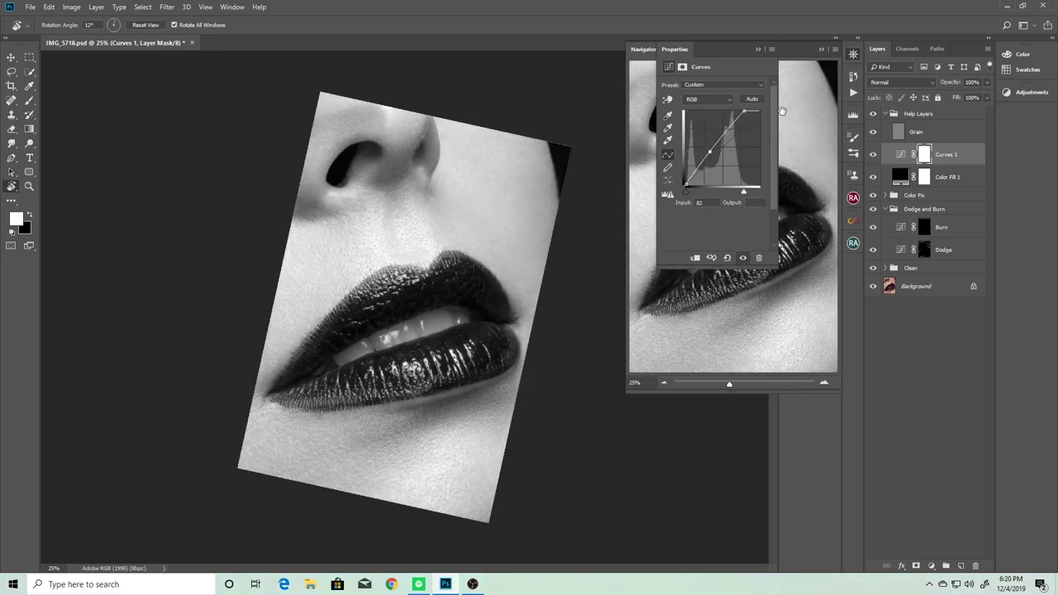
left_click(923, 249)
key("b")
key("ctrl+plus")
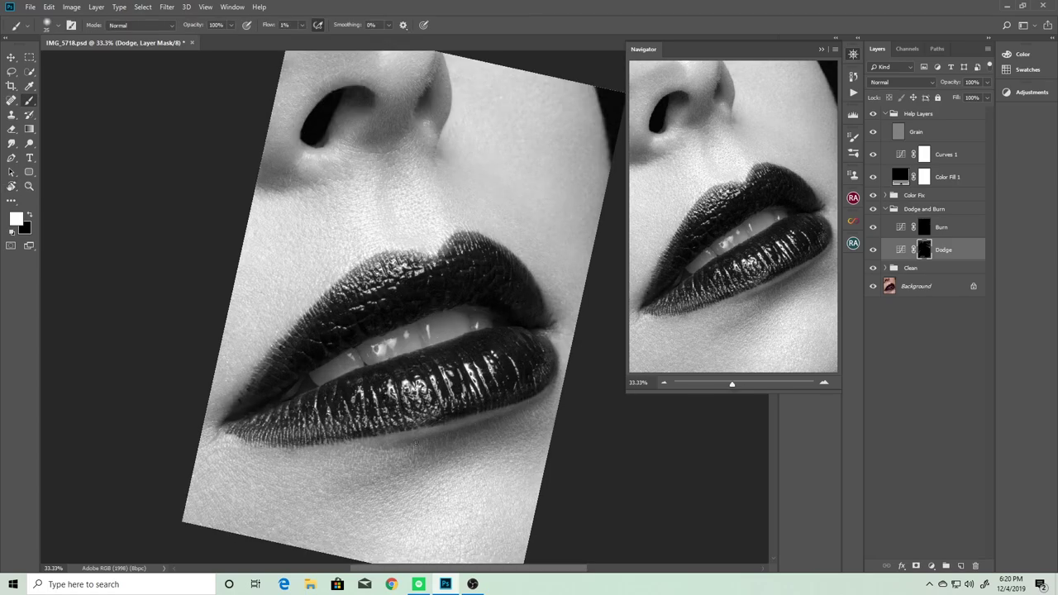
scroll(438, 350, "down", 2)
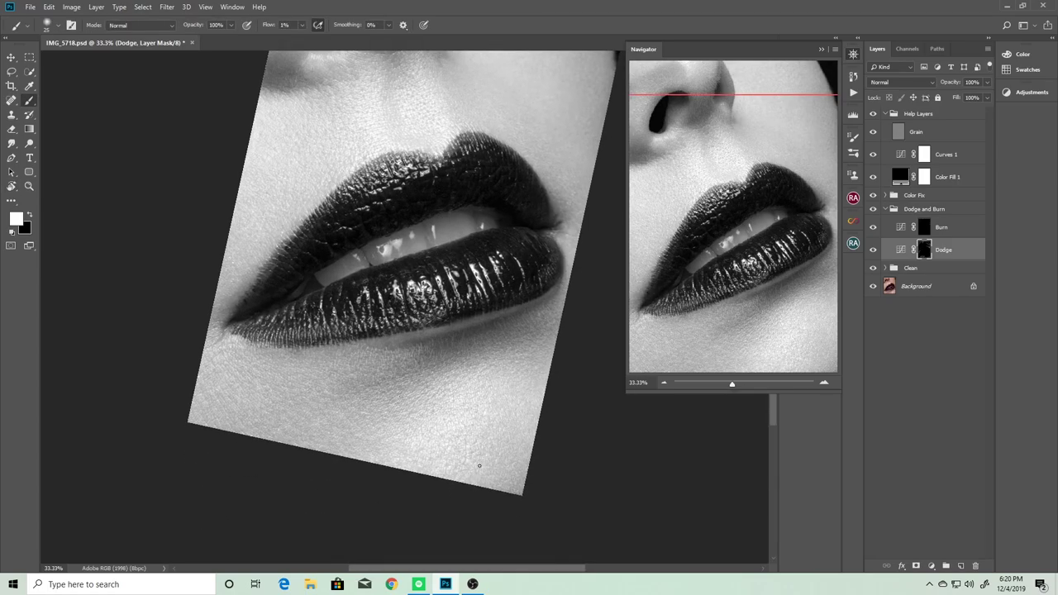
scroll(559, 378, "up", 1)
scroll(504, 389, "up", 2)
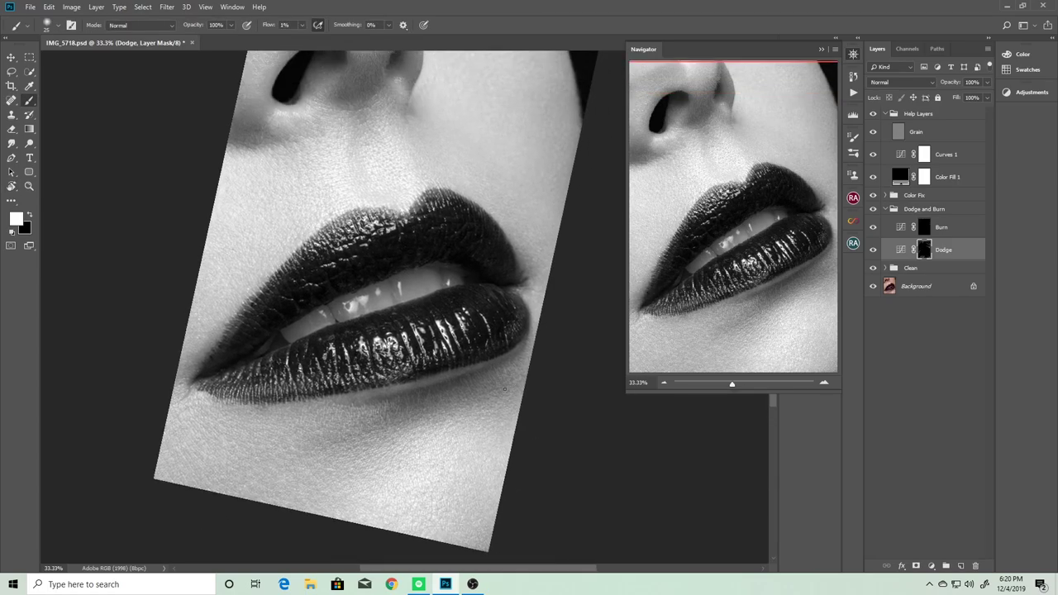
Alternate Burn and Dodge painting around the nose with a progressively smaller brush.
key("alt+bracketright")
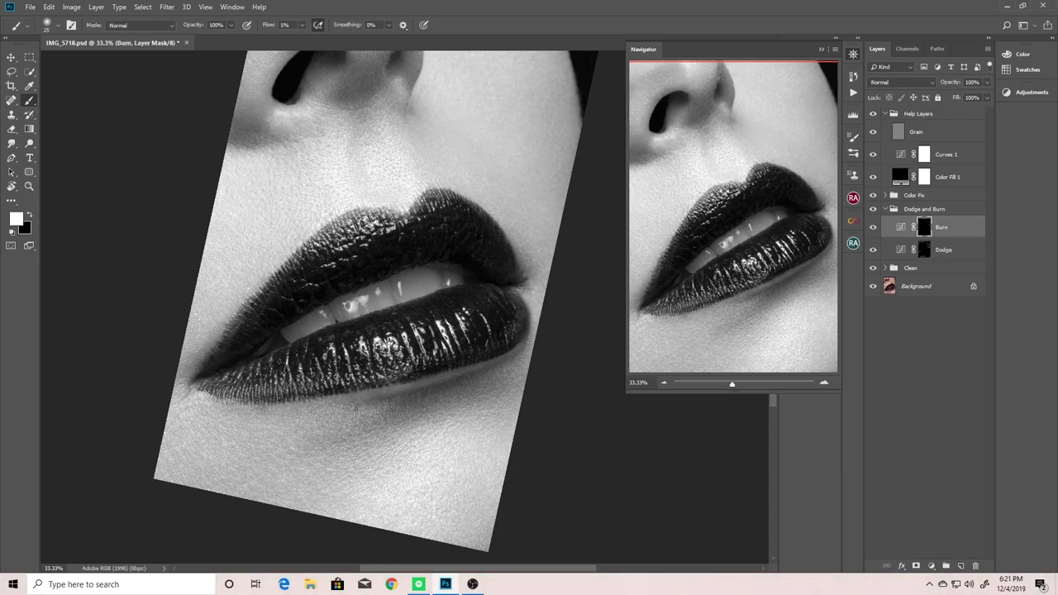
scroll(376, 433, "down", 2)
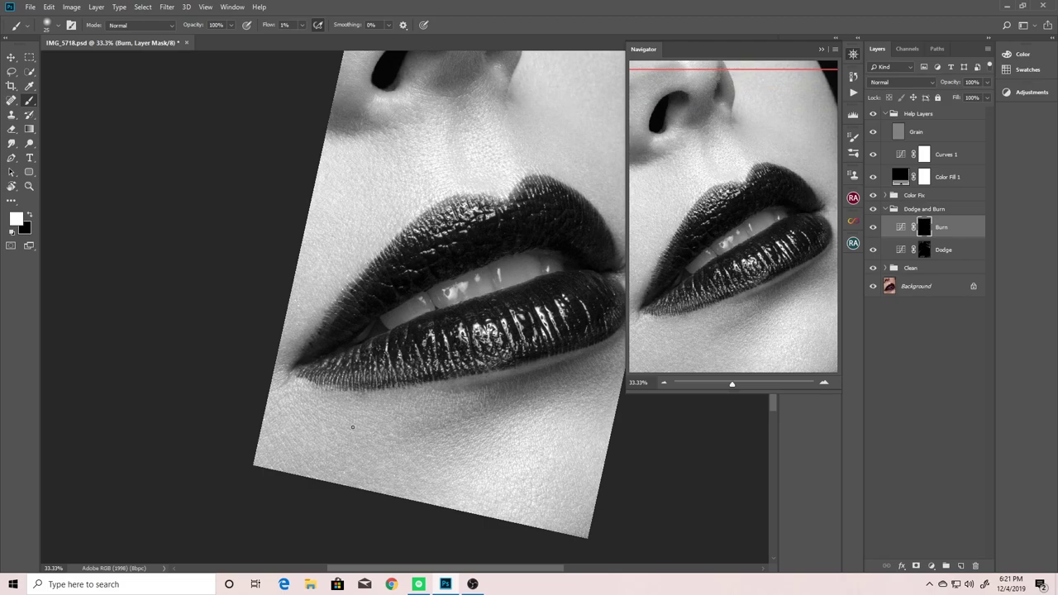
key("alt+bracketleft")
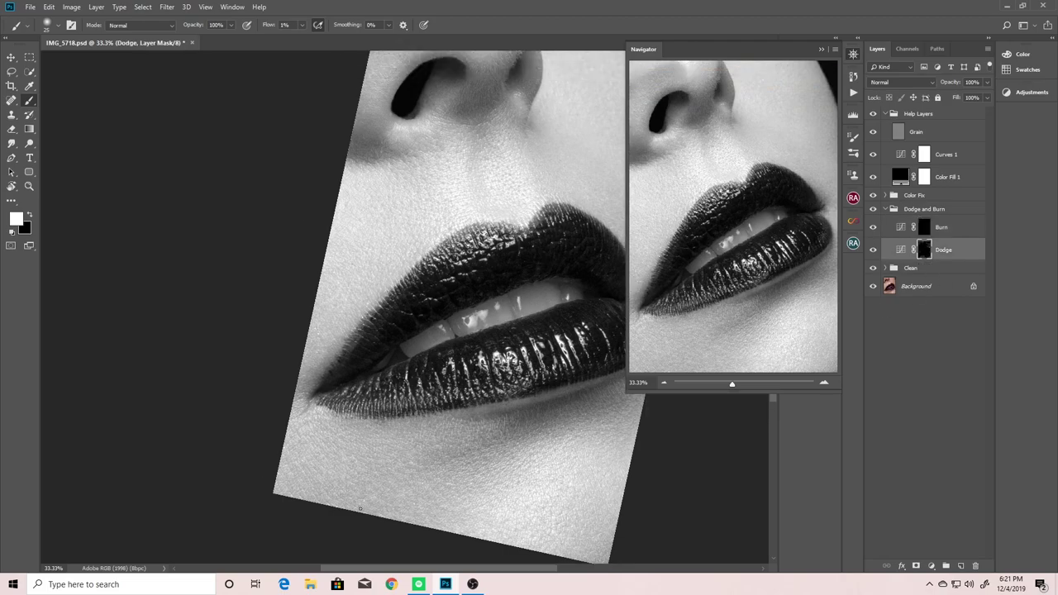
scroll(444, 444, "right", 3)
scroll(484, 366, "up", 1)
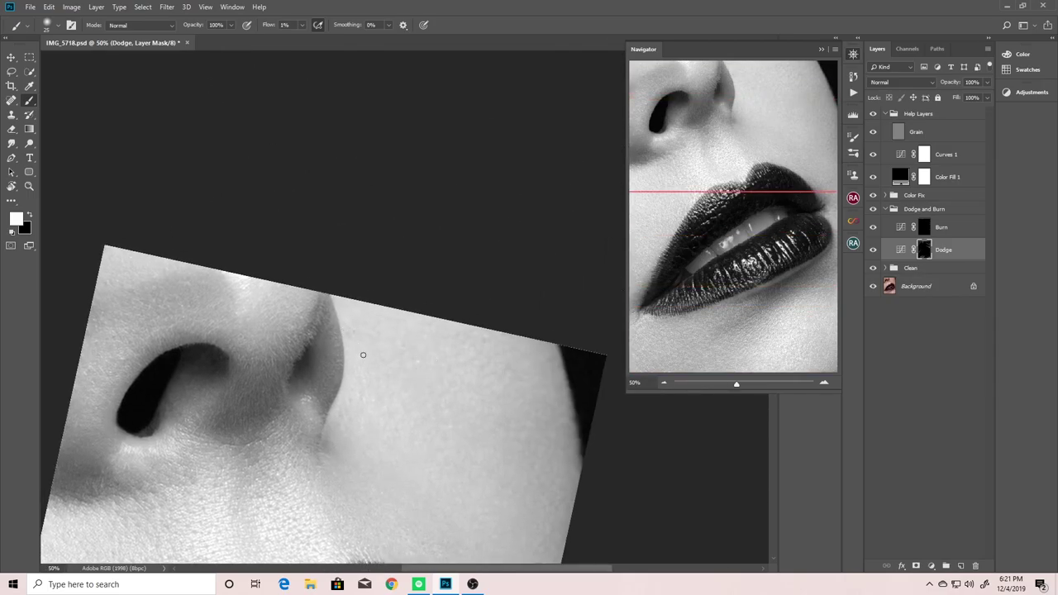
key("bracketleft")
left_click(922, 235)
scroll(316, 378, "up", 1)
key("bracketleft")
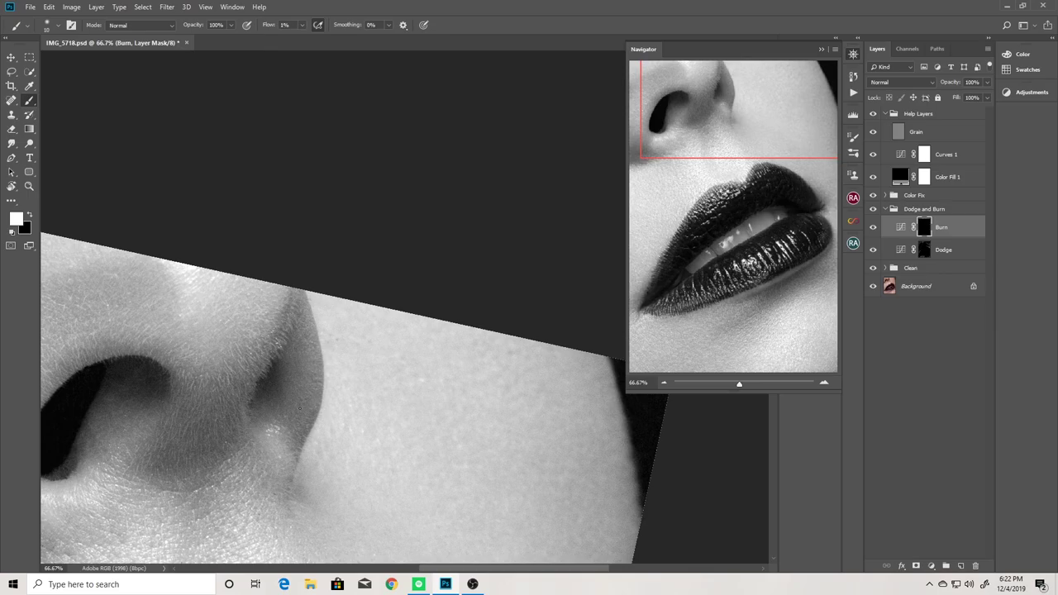
scroll(335, 347, "down", 3)
Keep switching between Dodge and Burn masks to refine the nostrils and upper lip.
key("alt+bracketleft")
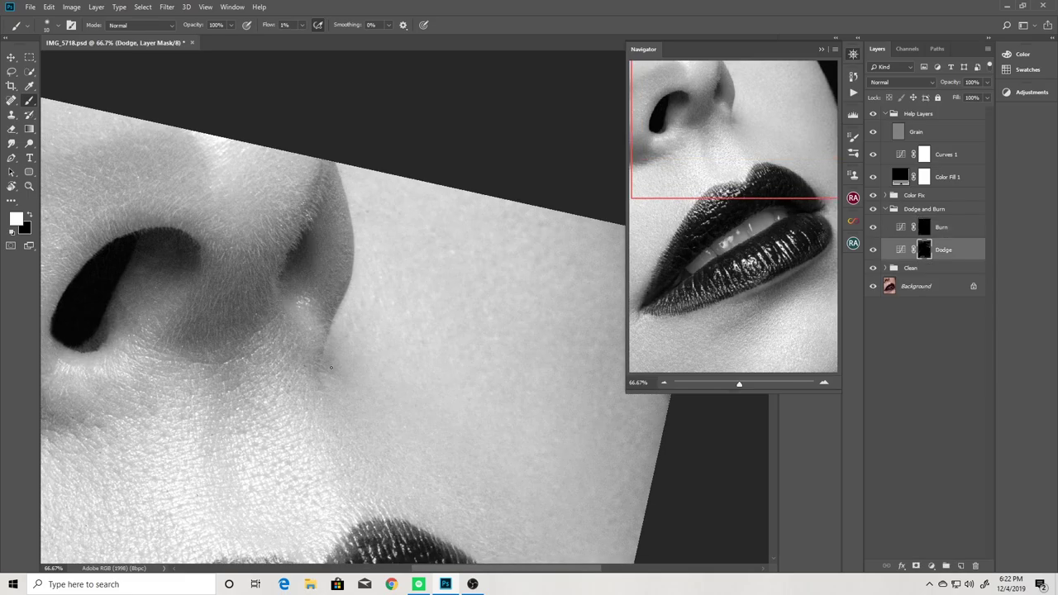
scroll(335, 381, "down", 2)
key("alt+bracketright")
scroll(324, 311, "down", 3)
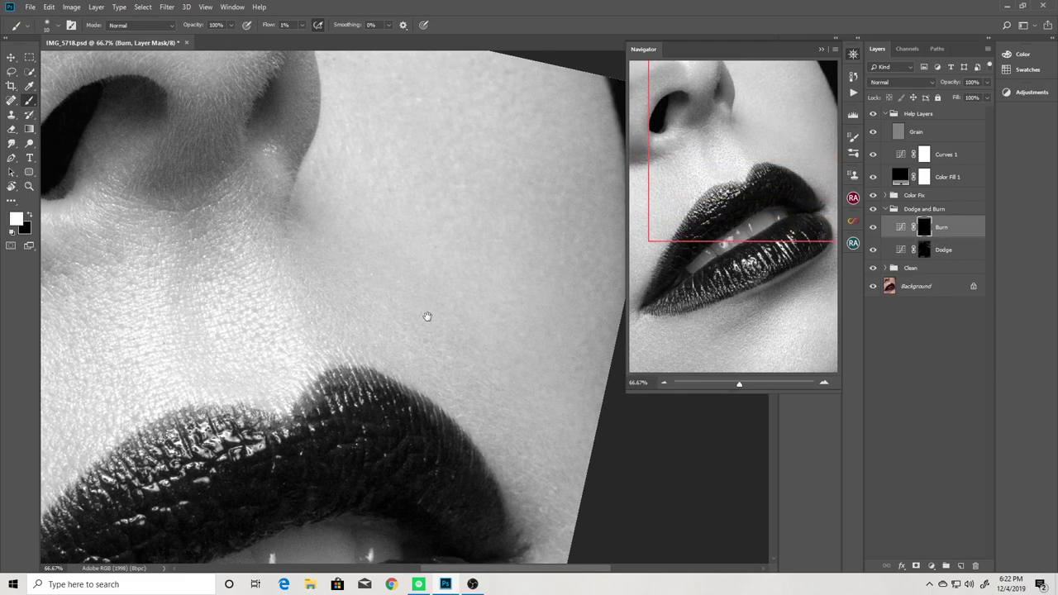
scroll(428, 314, "up", 1)
key("alt+bracketleft")
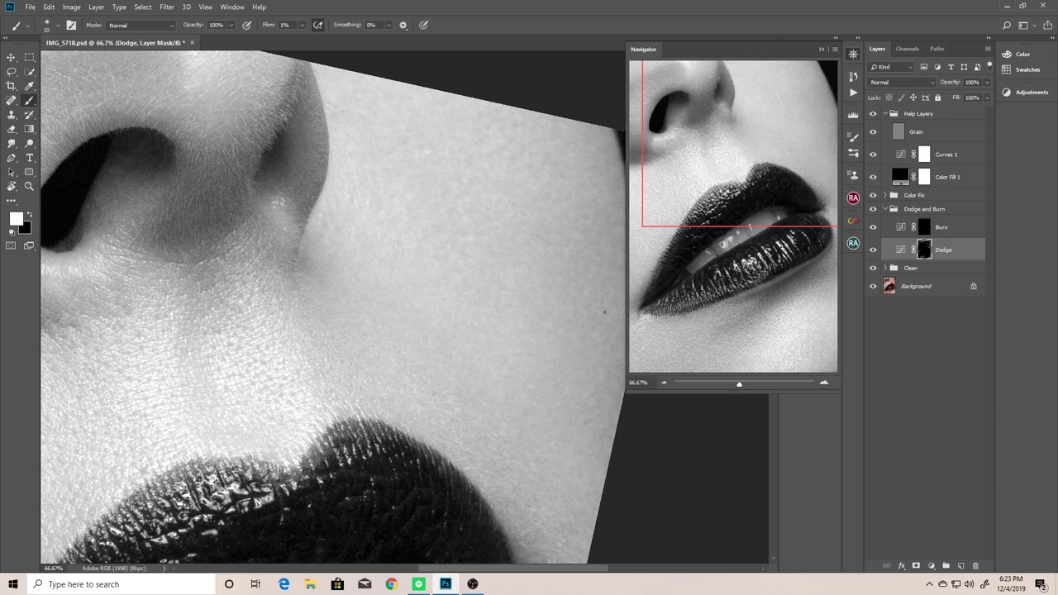
key("alt+bracketright")
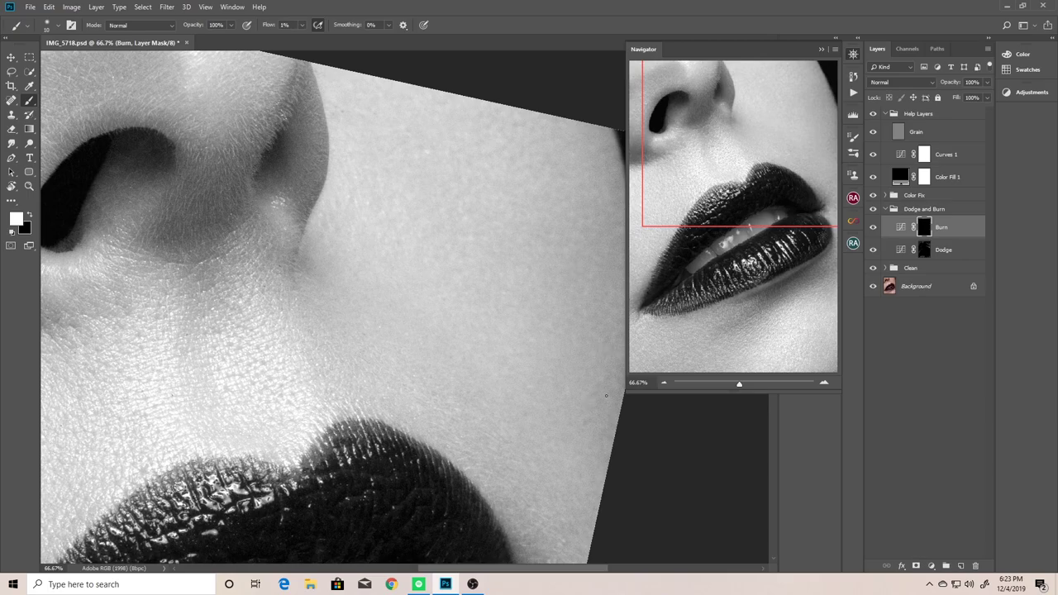
key("alt+bracketleft")
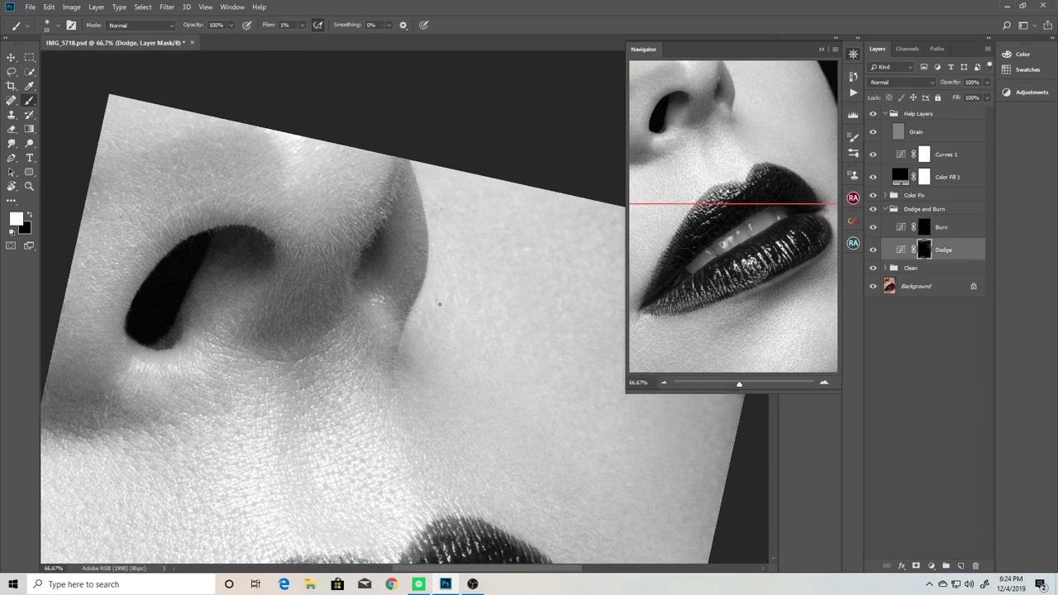
Finish burning on the Burn mask and hide the helper layers to review colour.
scroll(442, 239, "up", 2)
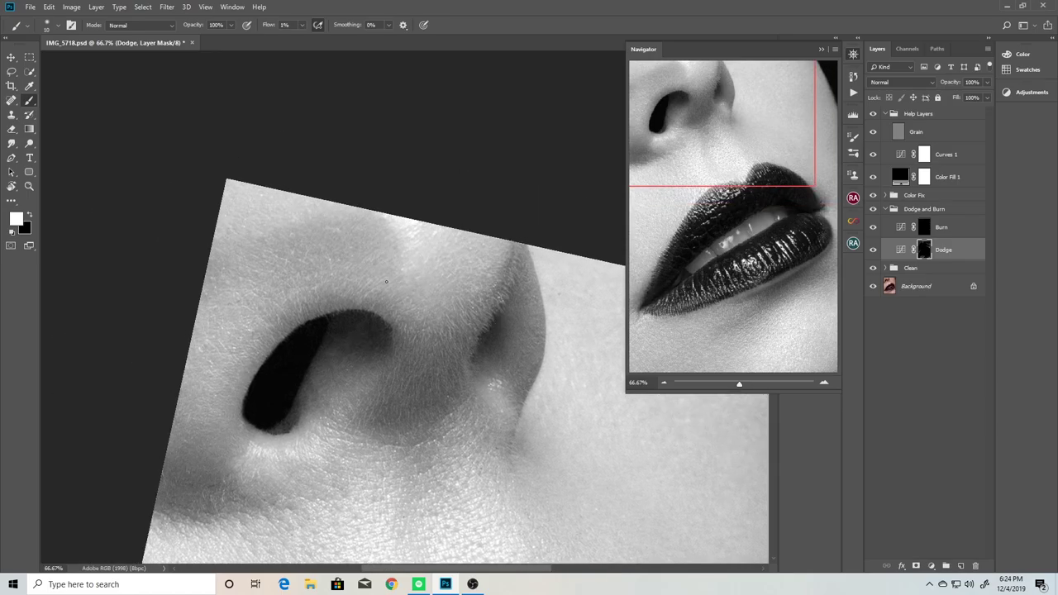
scroll(386, 282, "up", 1)
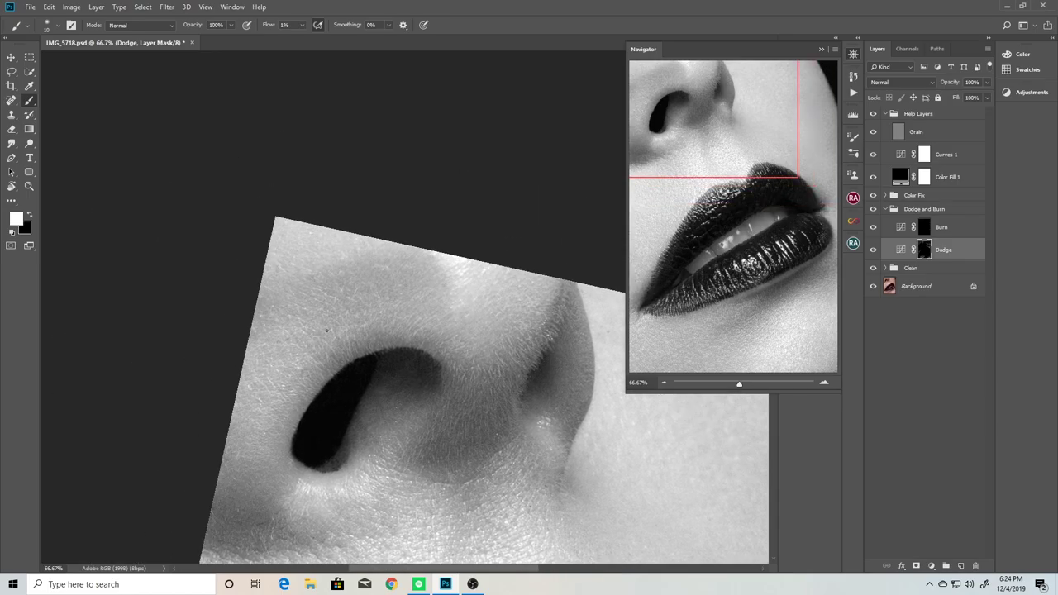
scroll(413, 306, "down", 2)
scroll(442, 288, "down", 1)
key("alt+bracketright")
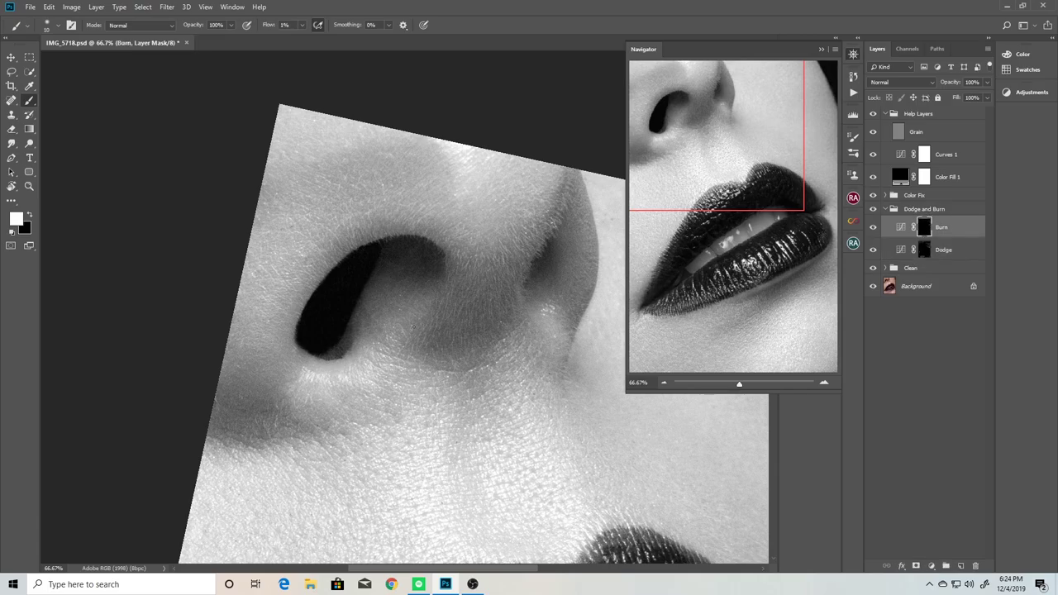
scroll(412, 326, "down", 4)
scroll(412, 326, "up", 1)
left_click(873, 113)
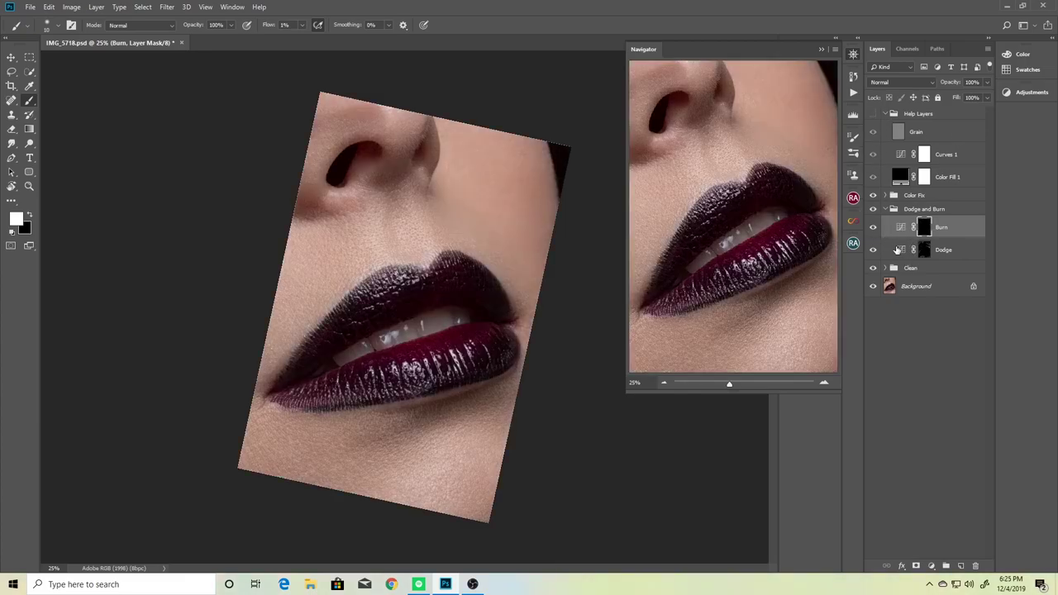
Toggle the Dodge and Burn group off and on, then spot-heal blemishes near the lower lip.
left_click(872, 209)
left_click(874, 211)
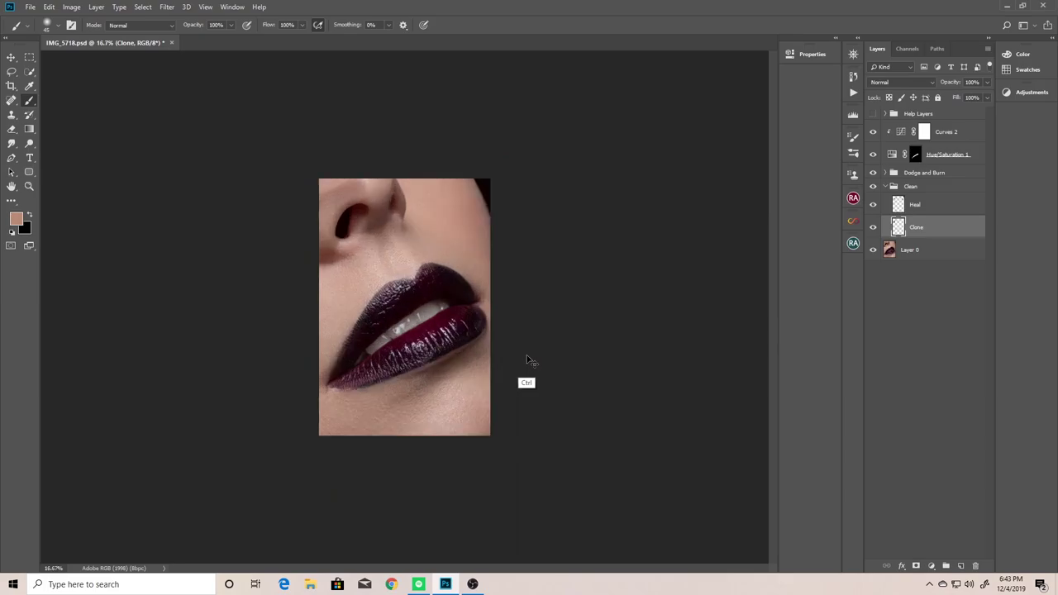
scroll(526, 361, "up", 3)
scroll(507, 306, "up", 2)
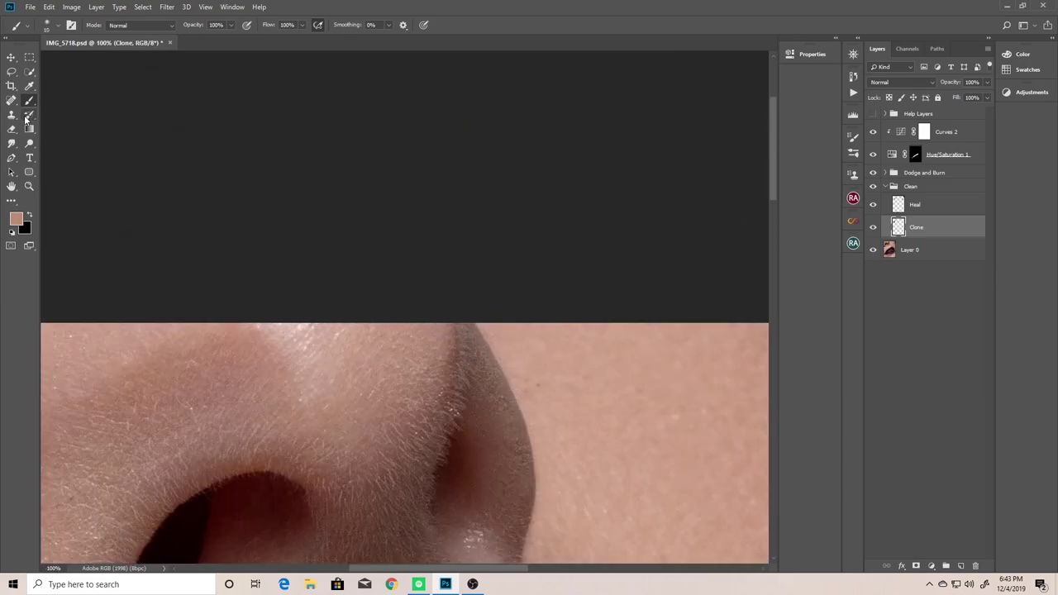
key("j")
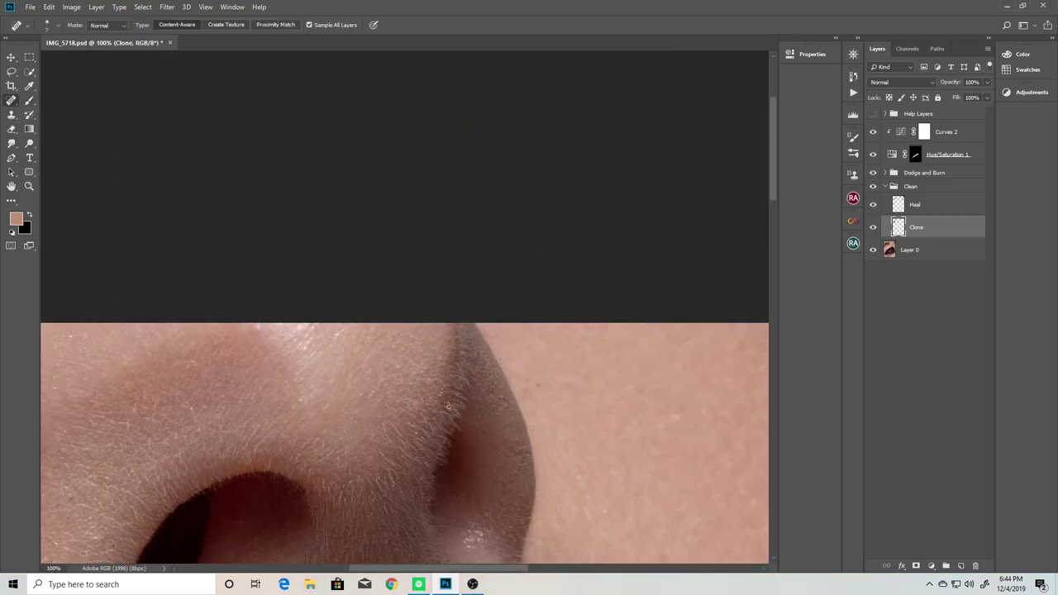
scroll(493, 461, "down", 1)
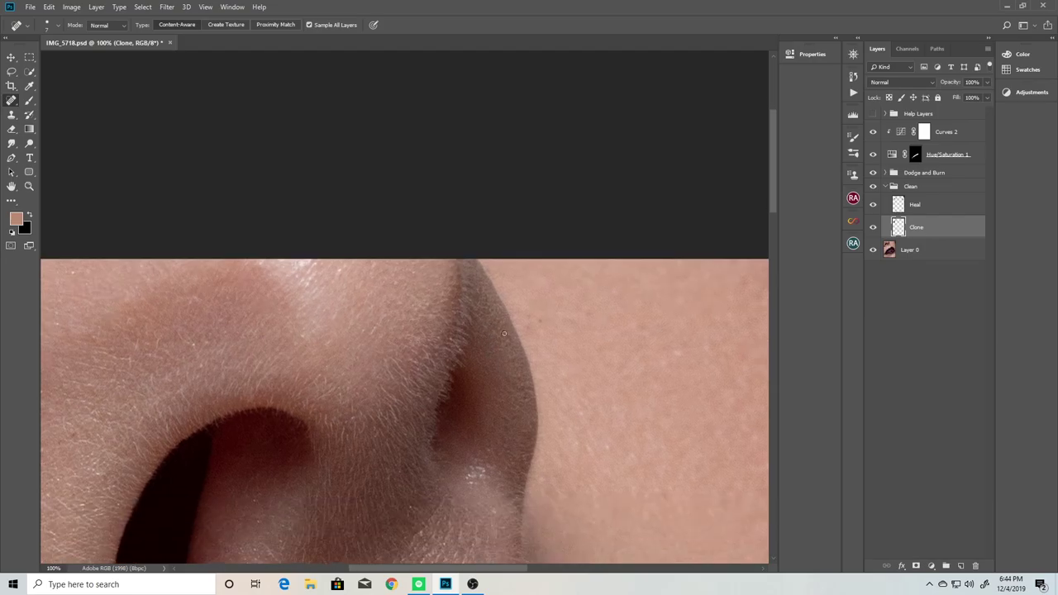
scroll(559, 293, "down", 1)
scroll(559, 293, "down", 2)
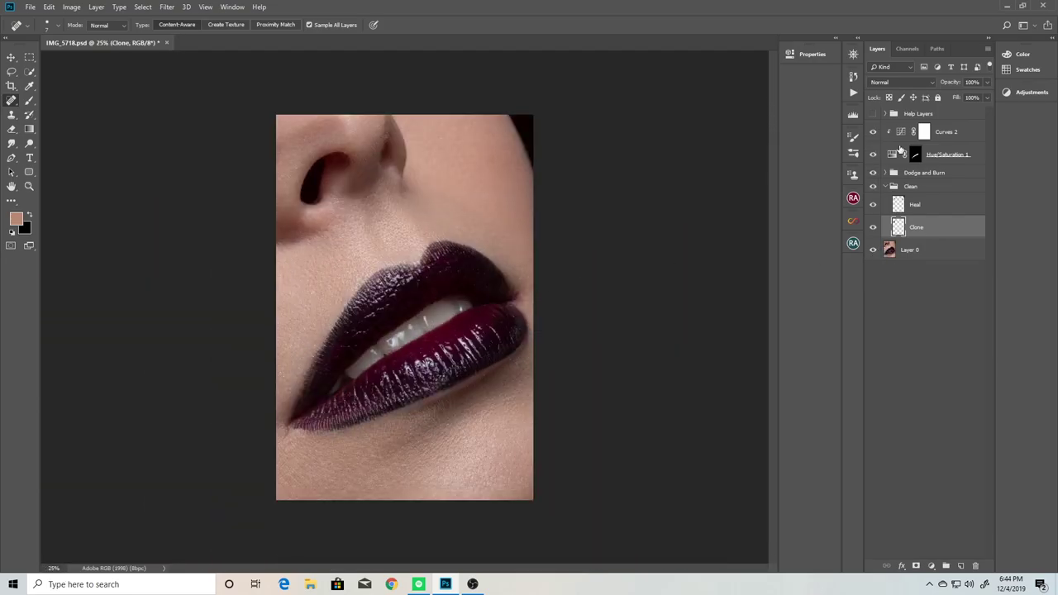
scroll(420, 300, "up", 4)
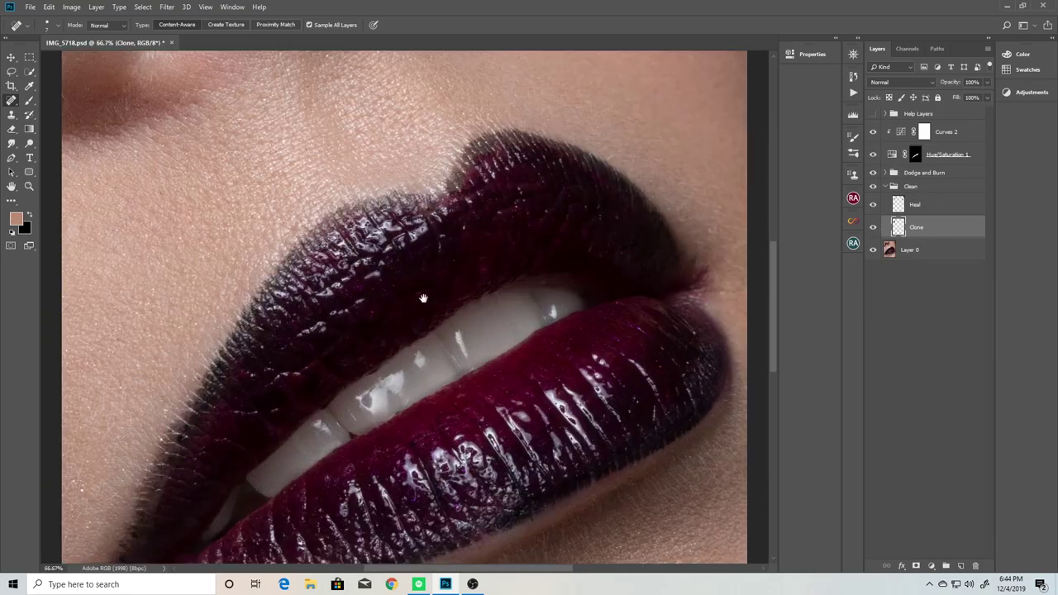
scroll(420, 300, "down", 1)
Clone sampled skin over the stray lipstick at the lower lip's outer corner.
key("s")
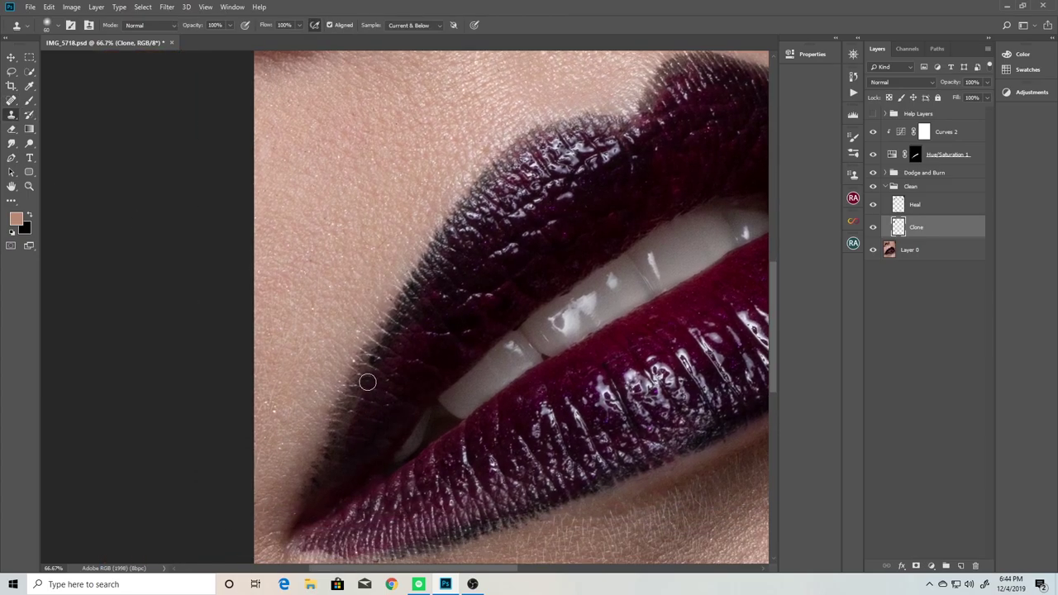
left_click_drag(435, 358, 443, 399)
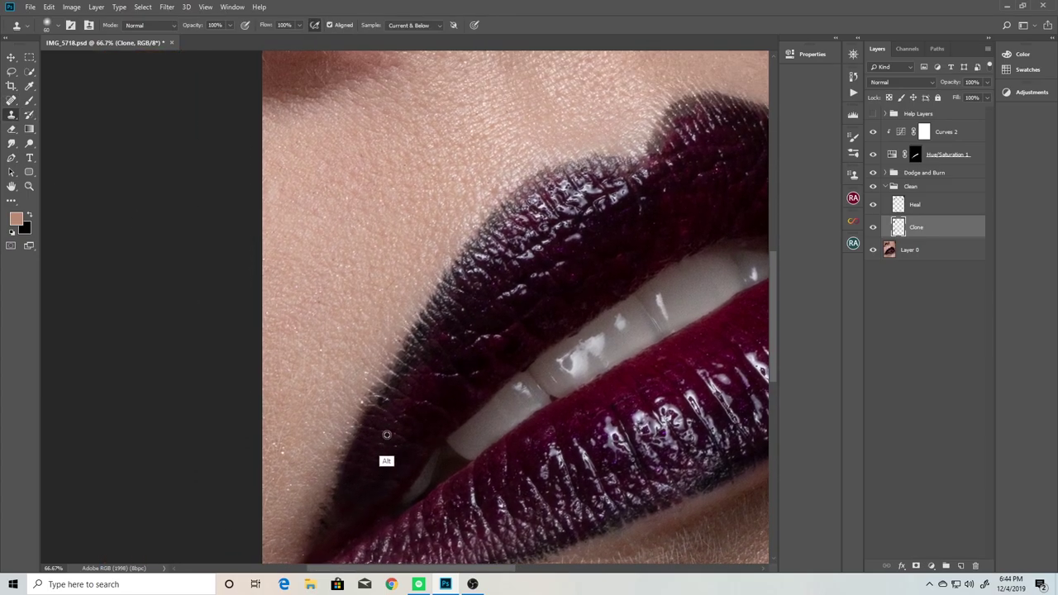
mouse_move(385, 435)
left_mouse_down()
mouse_move(435, 381)
mouse_move(416, 350)
mouse_move(574, 300)
mouse_move(524, 371)
mouse_move(392, 435)
mouse_move(416, 451)
left_mouse_up()
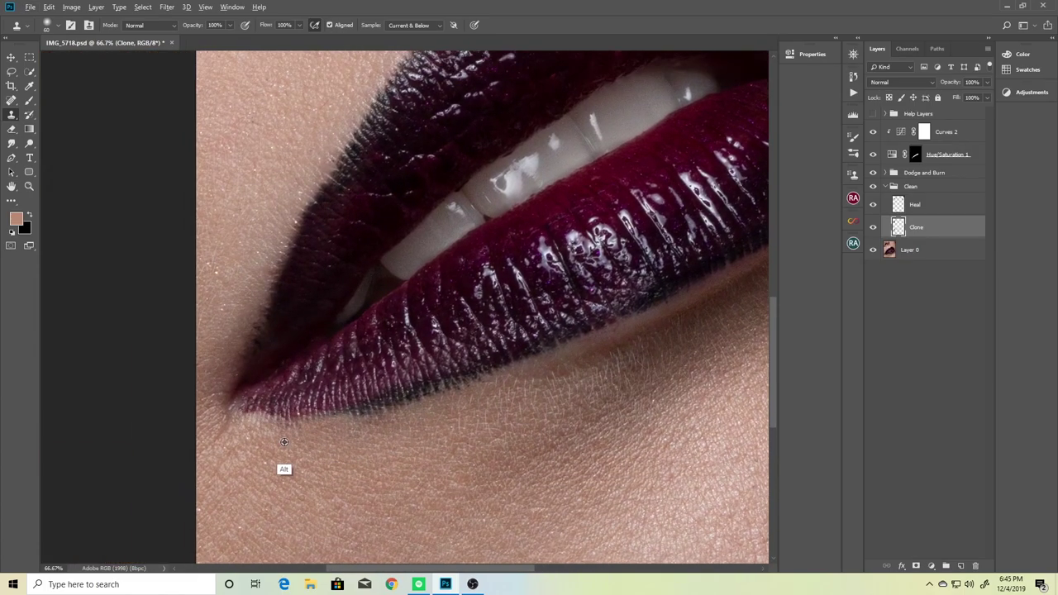
scroll(486, 385, "down", 1)
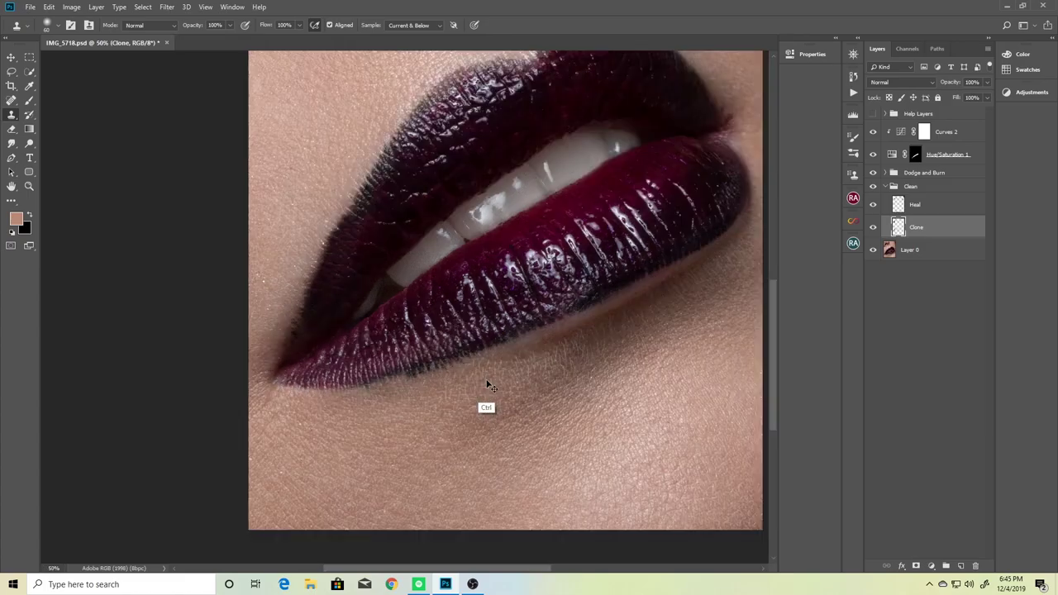
scroll(486, 385, "down", 2)
scroll(481, 389, "down", 2)
scroll(479, 385, "up", 3)
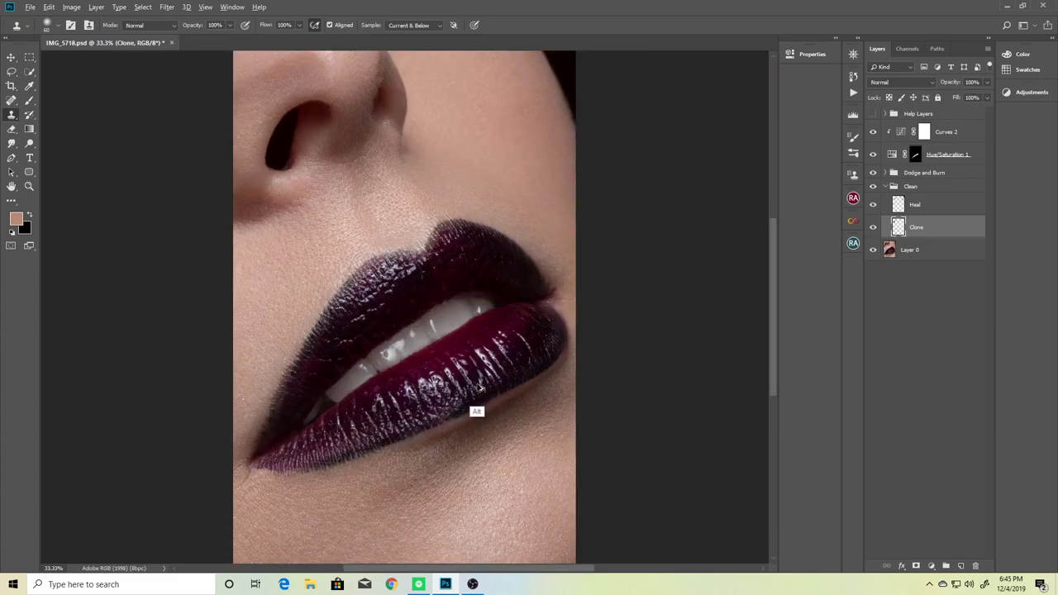
Compare the retouch against the original Layer 0, then target the Dodge layer's mask.
left_click(872, 251, "alt")
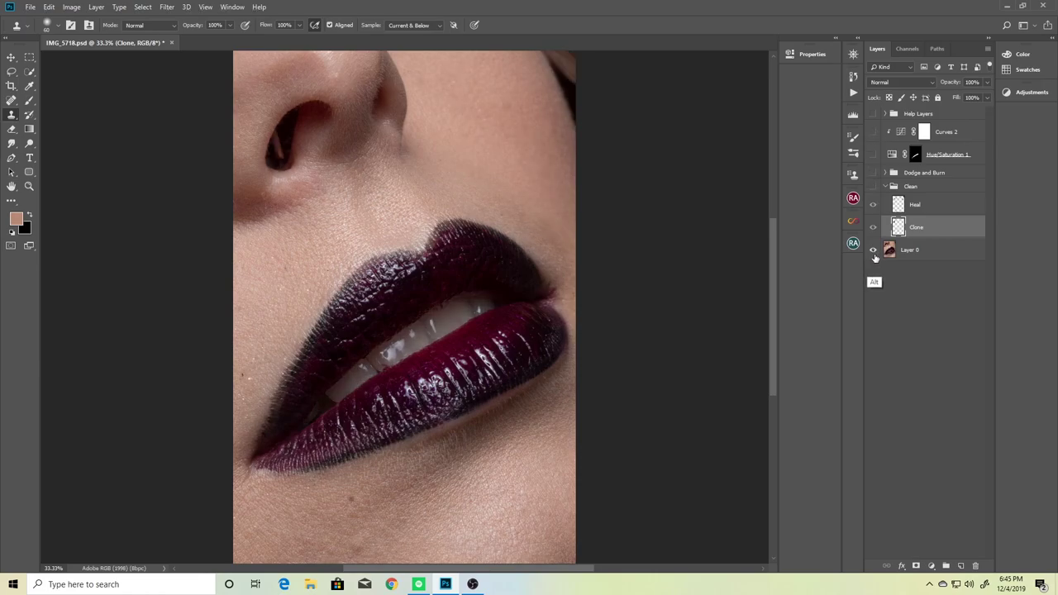
left_click(871, 251, "alt")
key("ctrl+minus")
key("ctrl+minus")
key("ctrl+minus")
key("ctrl+plus")
key("ctrl+plus")
key("ctrl+plus")
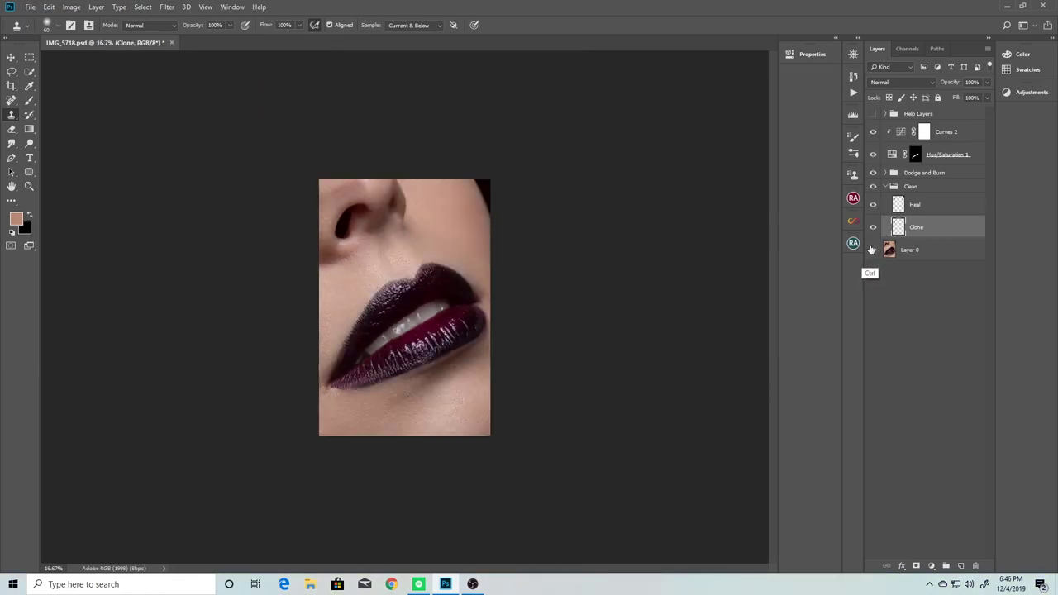
left_click(917, 172)
left_click(885, 172)
left_click(923, 211)
Paint with a soft 1%-flow brush on the Dodge and Burn masks around the nose.
left_click(923, 191)
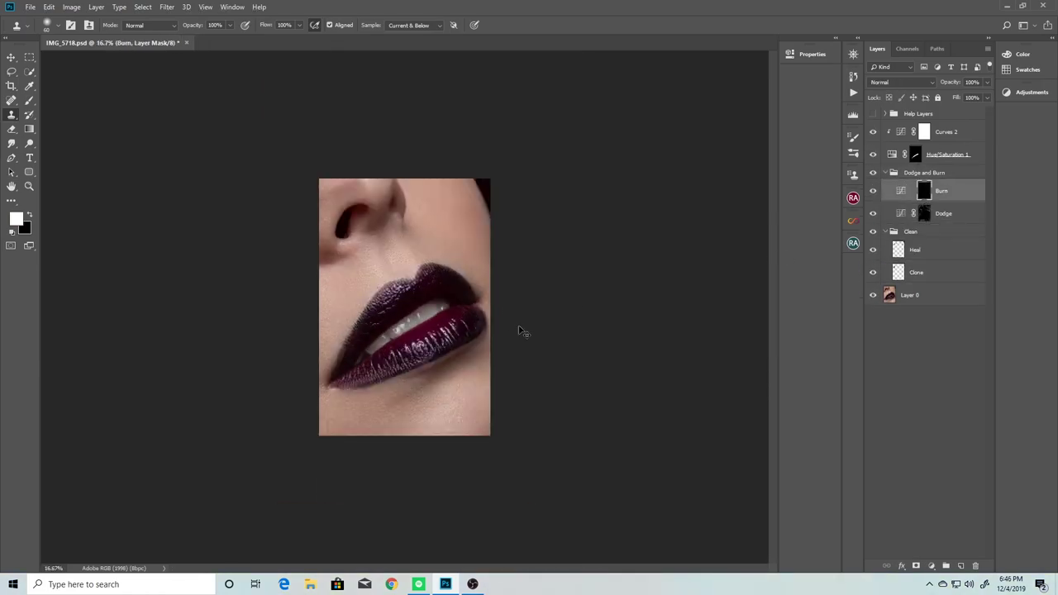
key("ctrl+plus")
key("b")
left_click(383, 233)
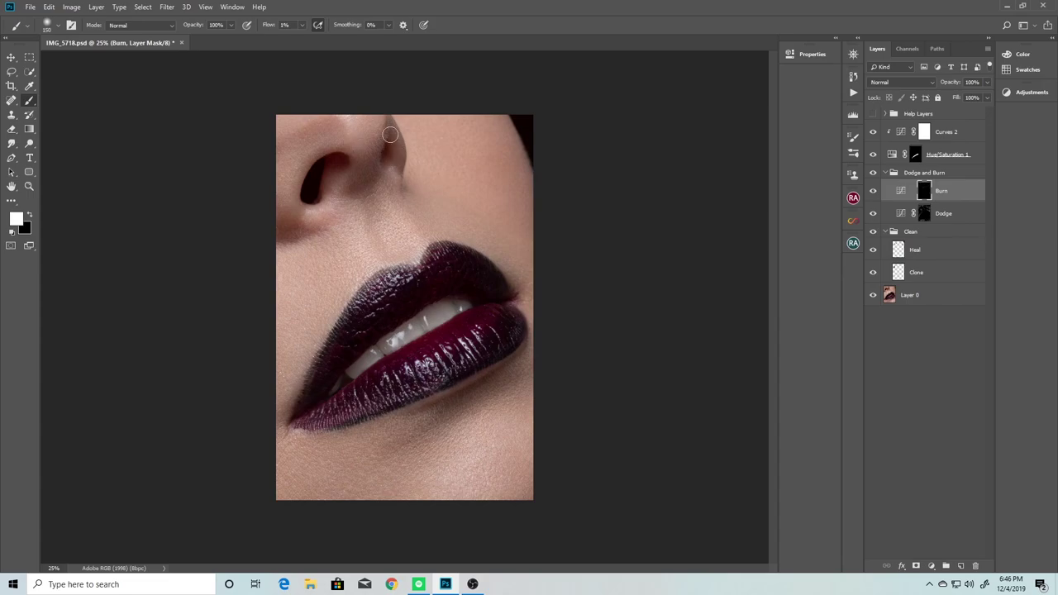
key("ctrl+minus")
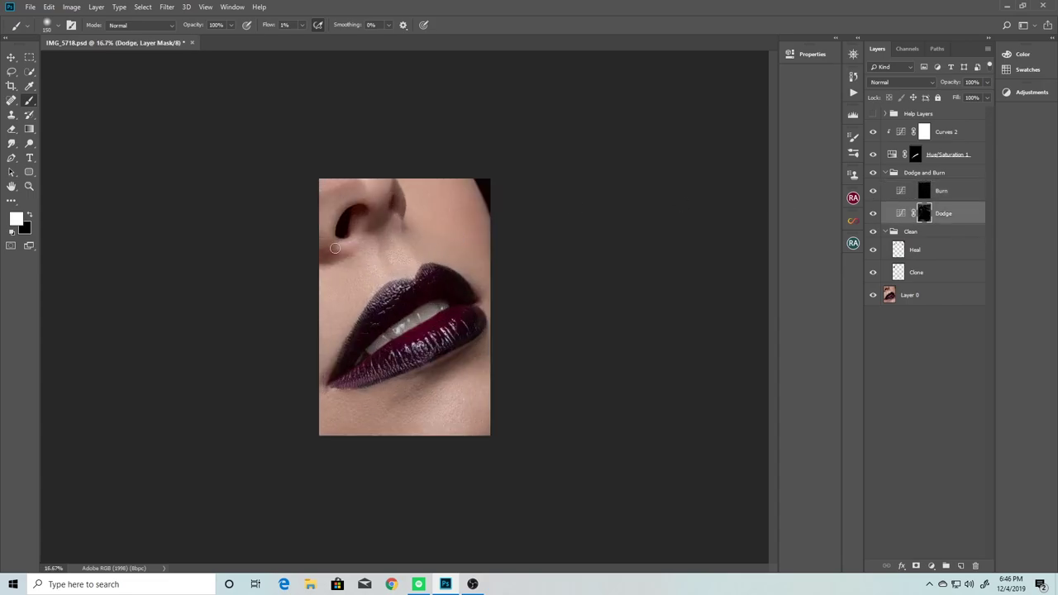
scroll(423, 203, "up", 2)
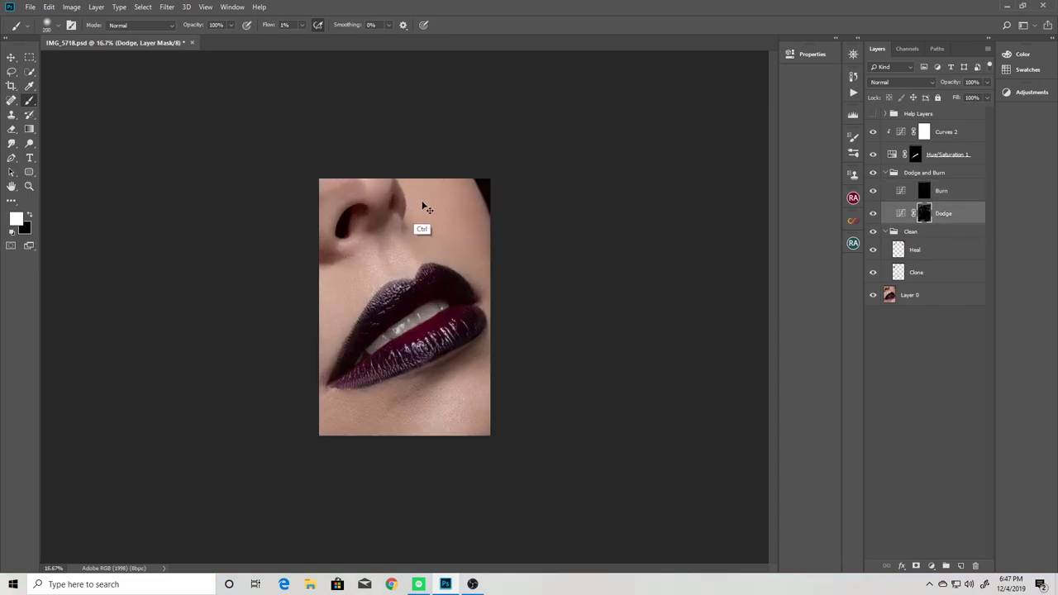
scroll(444, 231, "up", 2)
scroll(420, 259, "up", 3)
scroll(478, 261, "down", 7)
Add a touch more soft dodging beside the left nostril.
key("ctrl+plus")
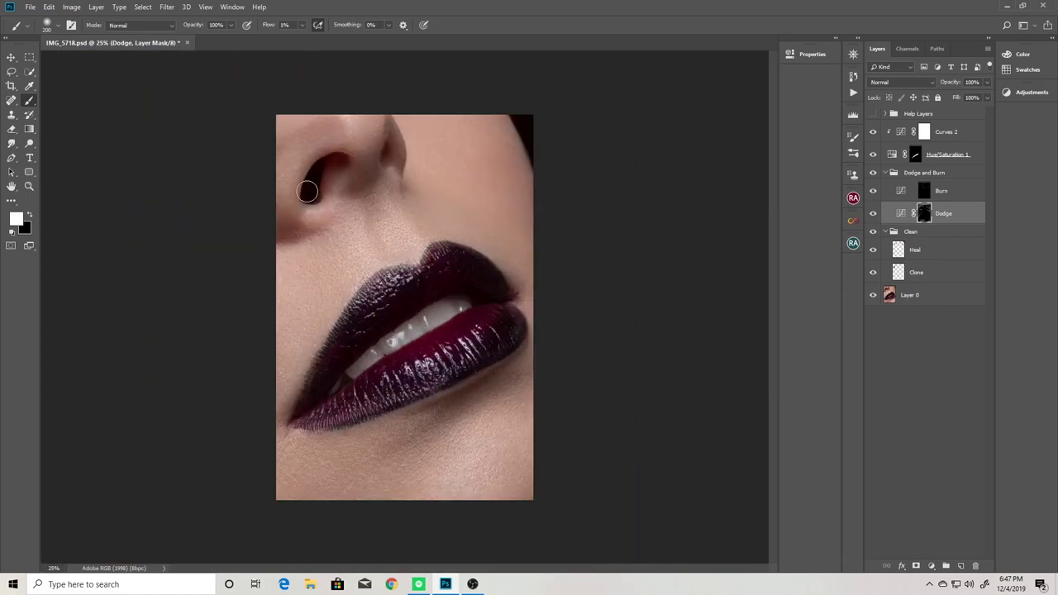
key("alt+bracketright")
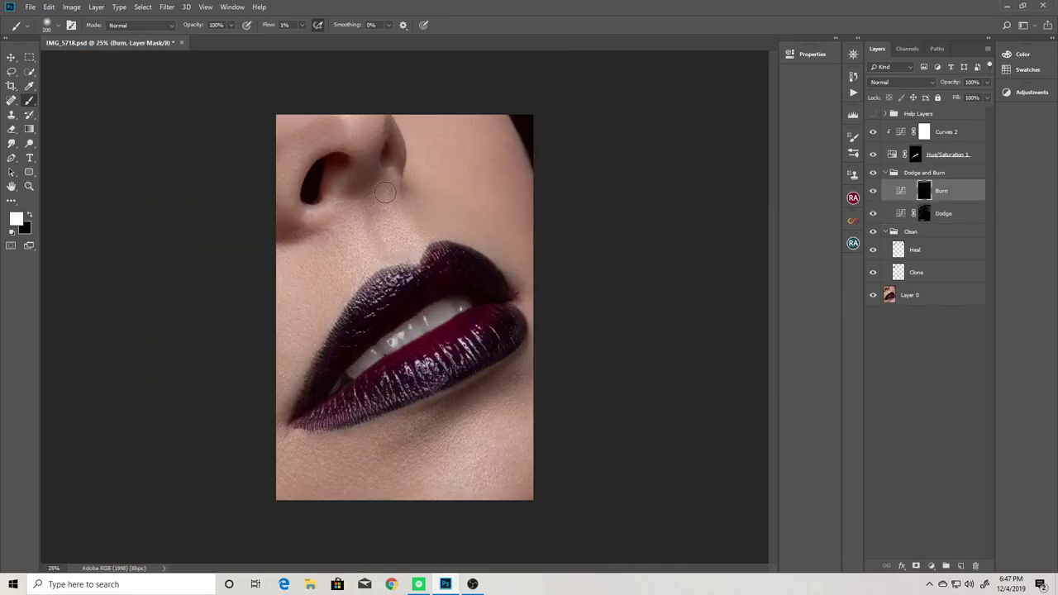
scroll(463, 190, "down", 3)
scroll(515, 238, "up", 4)
scroll(562, 289, "down", 4)
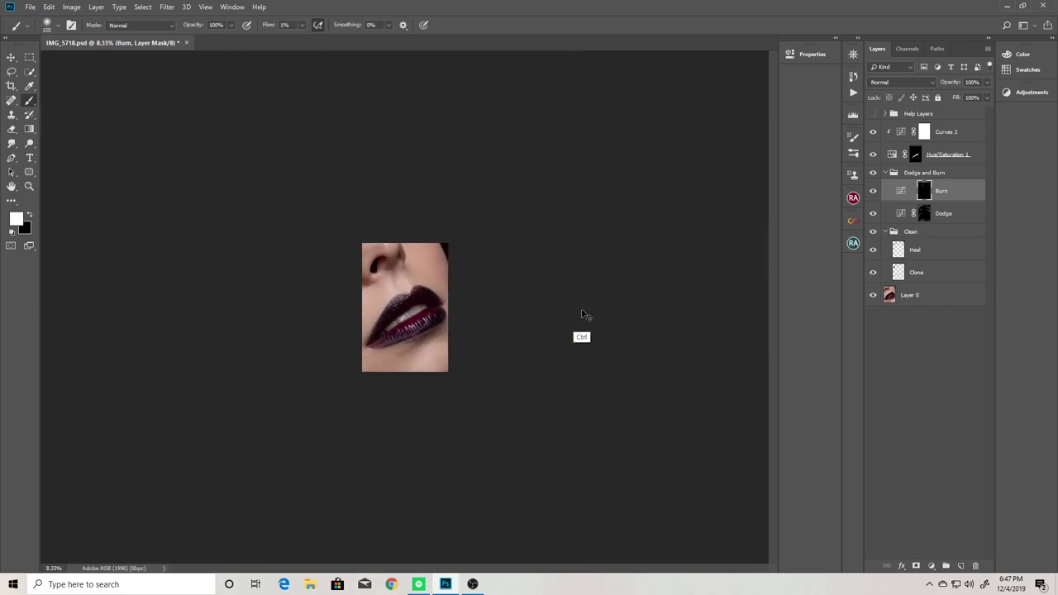
scroll(495, 256, "up", 3)
scroll(447, 215, "down", 2)
scroll(455, 228, "up", 1)
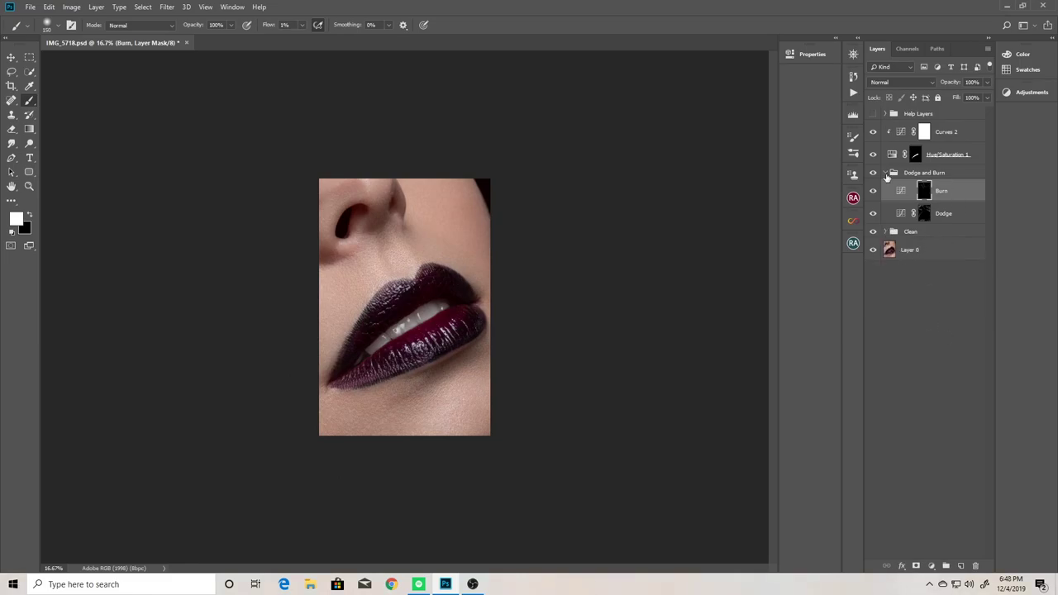
Collapse the retouch groups and stamp all visible layers into Layer 1.
left_click(886, 172, "ctrl")
key("ctrl+shift+alt+e")
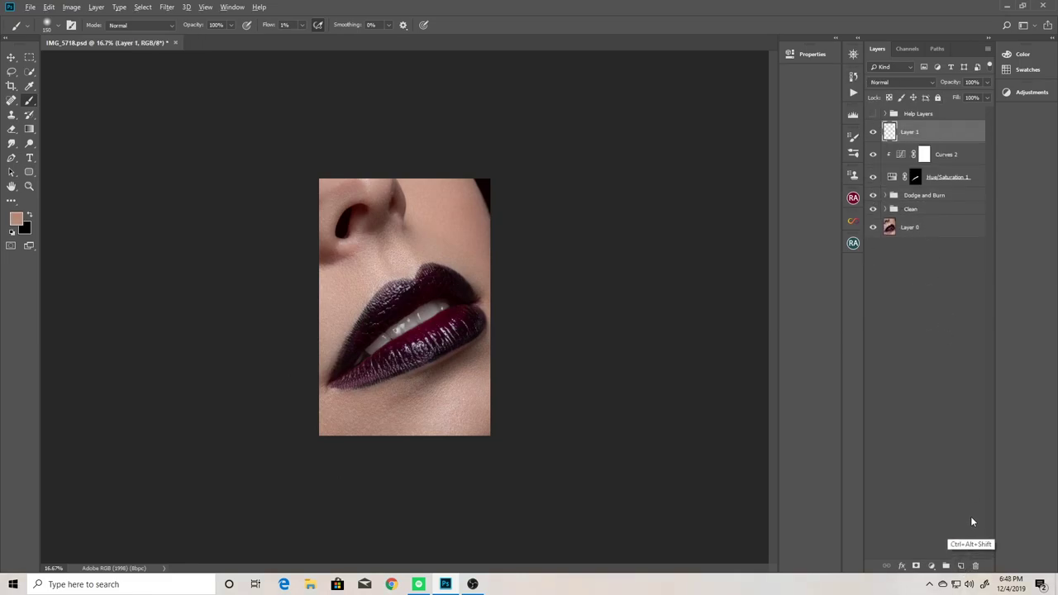
left_click(872, 228, "alt")
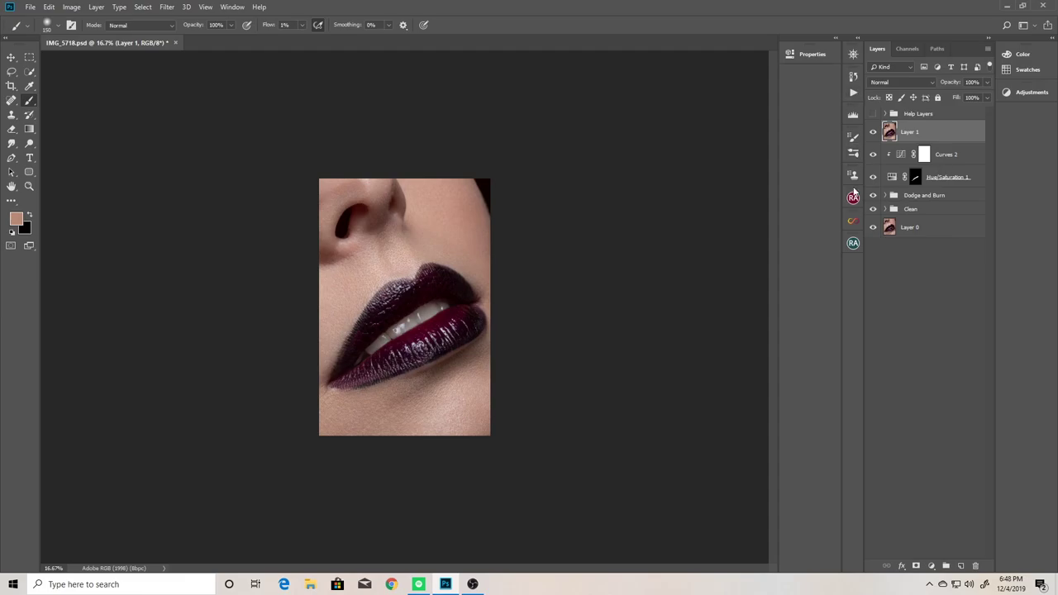
Add a Color Balance adjustment, tinting the midtones, shadows and highlights.
left_click(931, 565)
left_click(968, 470)
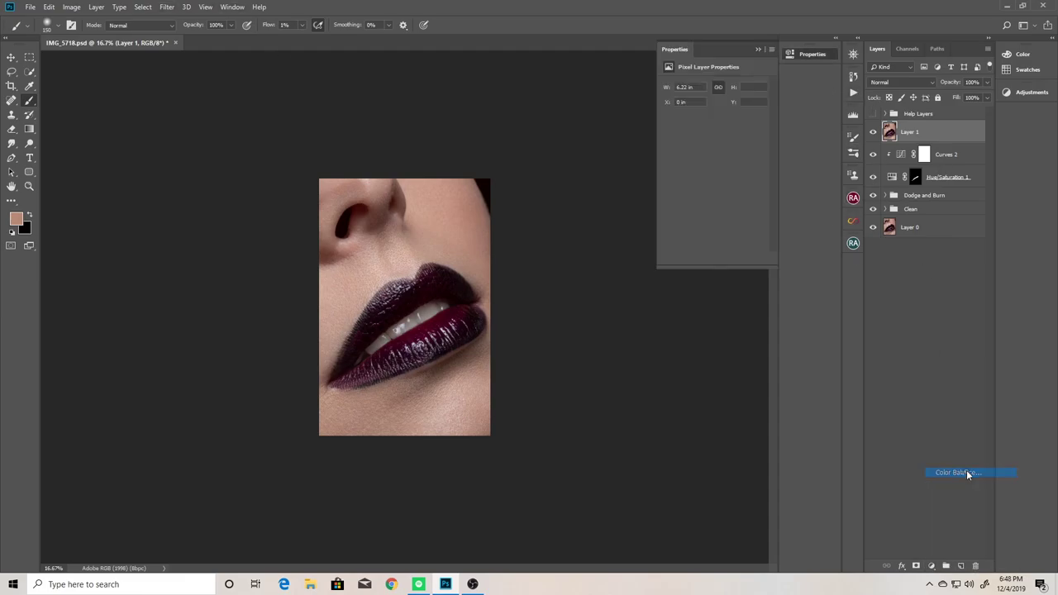
left_click_drag(696, 112, 701, 132)
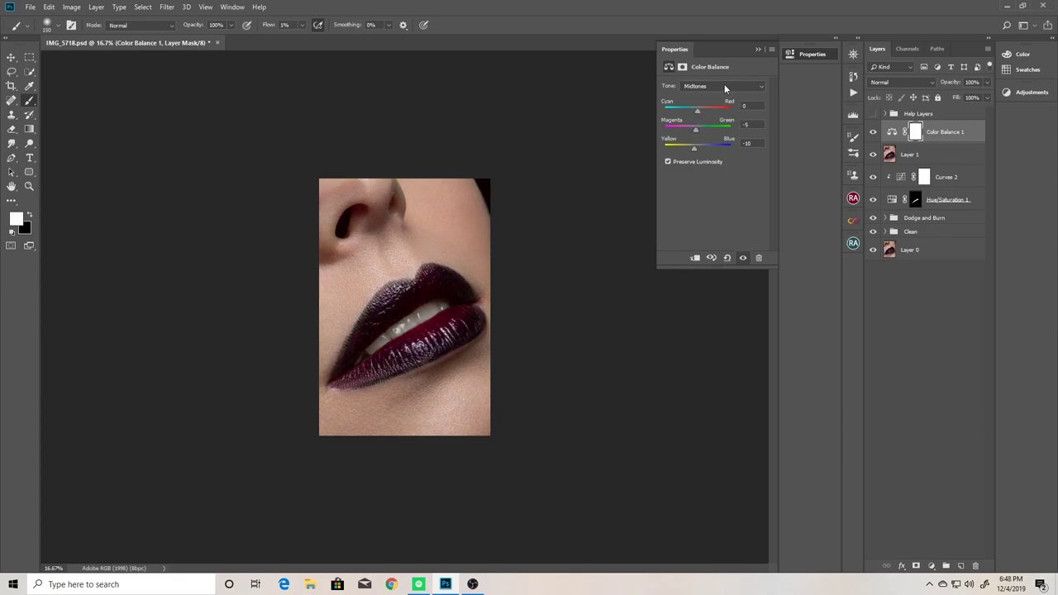
left_click(724, 86)
left_click(698, 97)
left_click(710, 86)
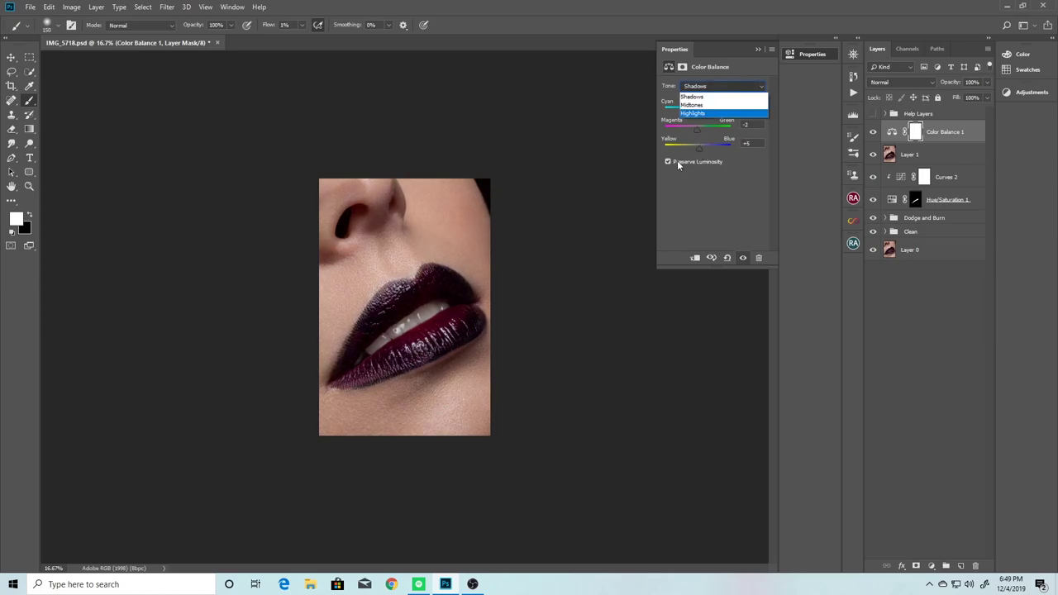
left_click(698, 108)
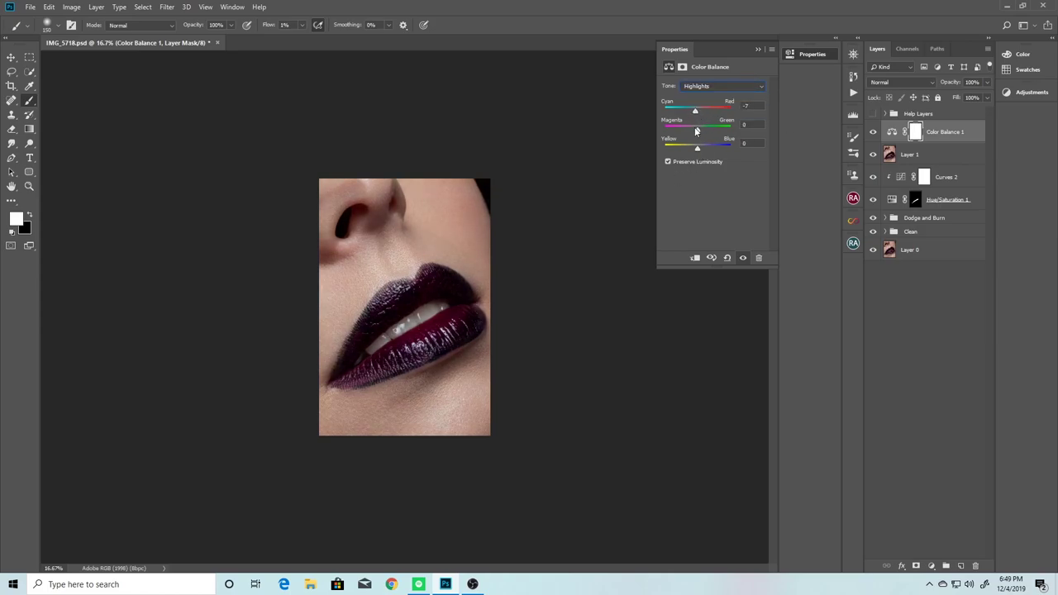
left_click(839, 260)
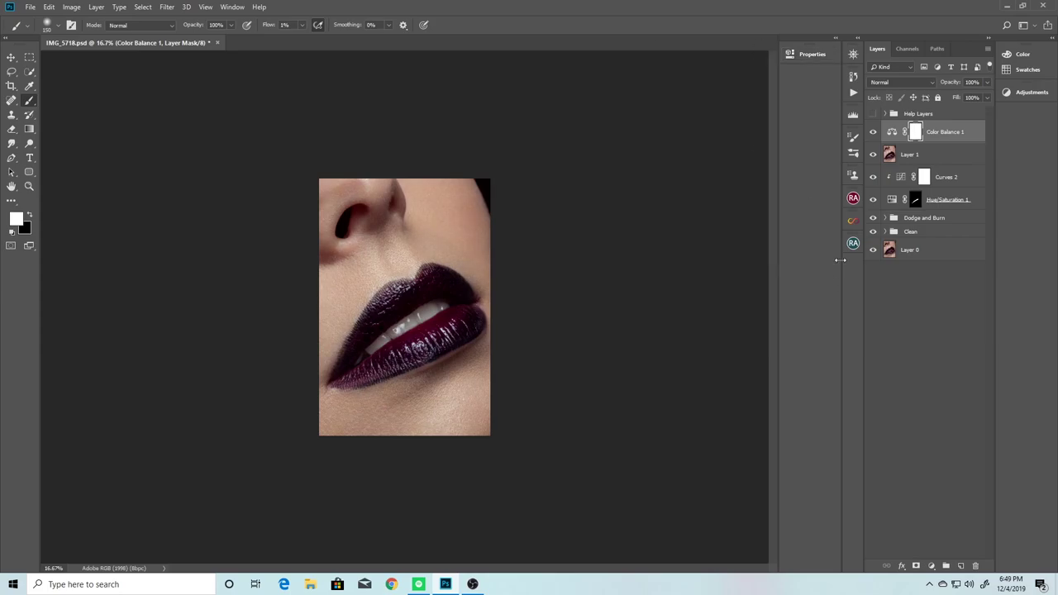
Add a Black & White adjustment layer, turning the photo monochrome.
left_click(931, 565)
left_click(950, 425)
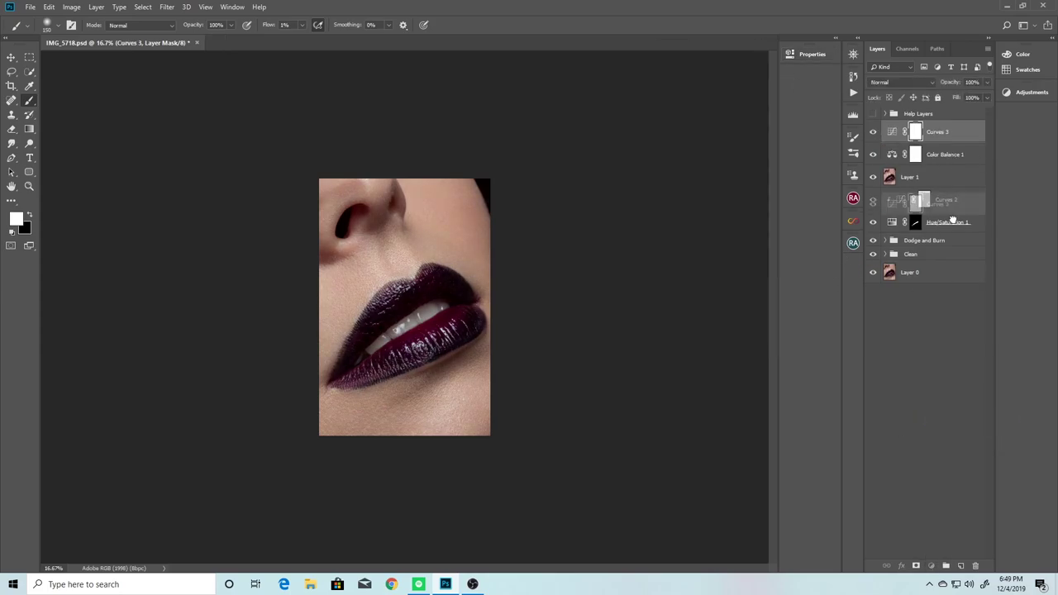
left_click(931, 565)
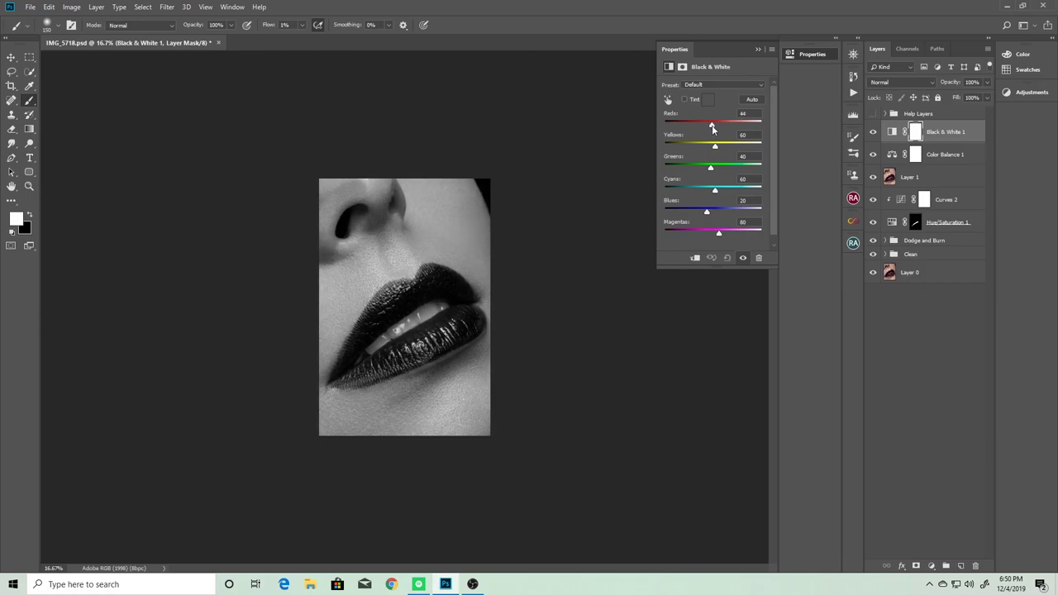
Blend the Black & White layer in Overlay at 21% opacity.
left_click(901, 82)
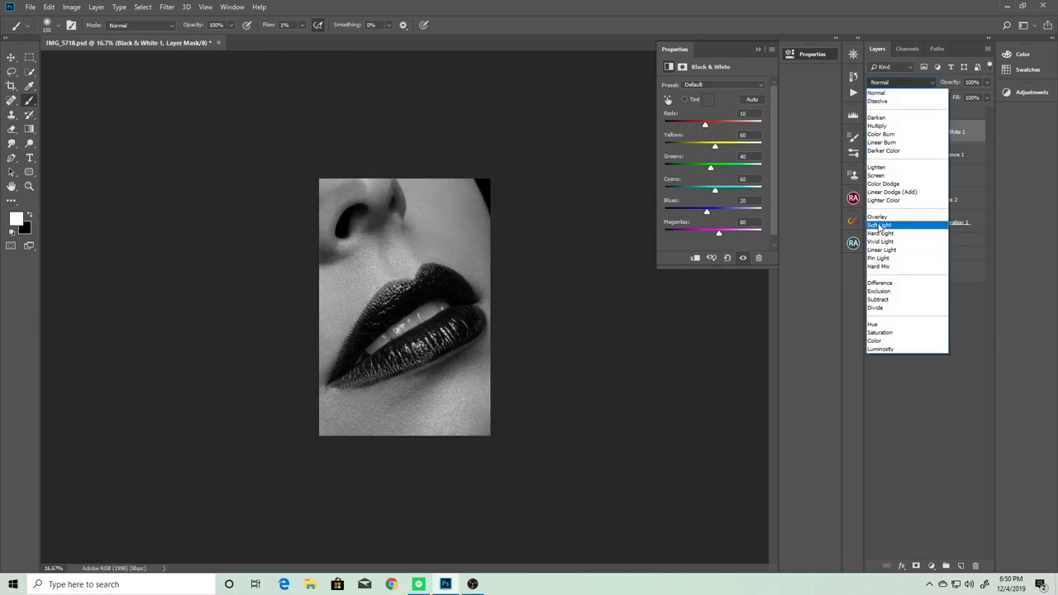
left_click(897, 224)
left_click_drag(951, 100, 944, 100)
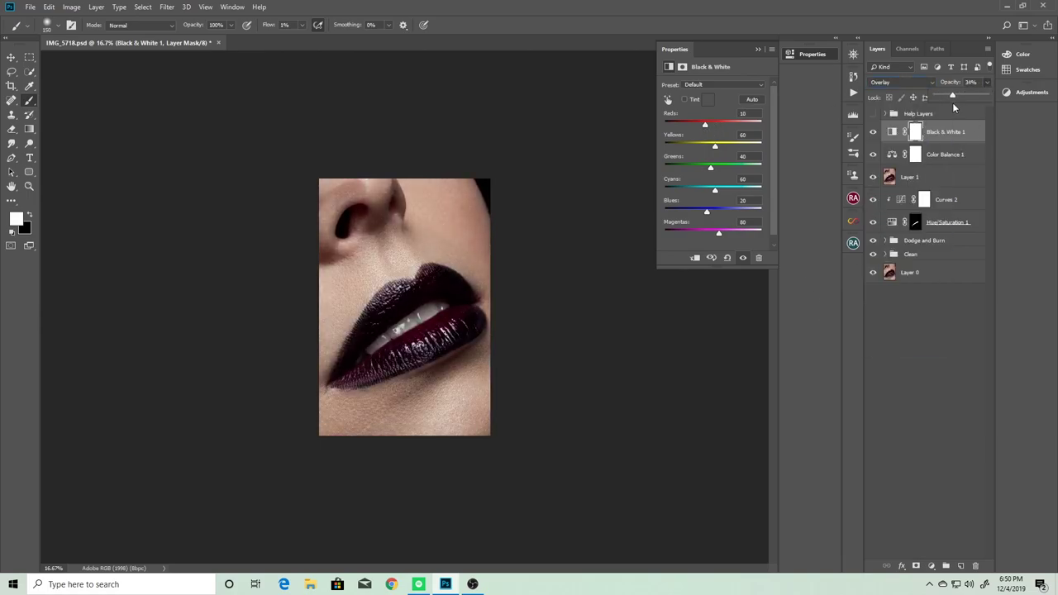
key("ctrl+plus")
key("ctrl+minus")
key("ctrl+plus")
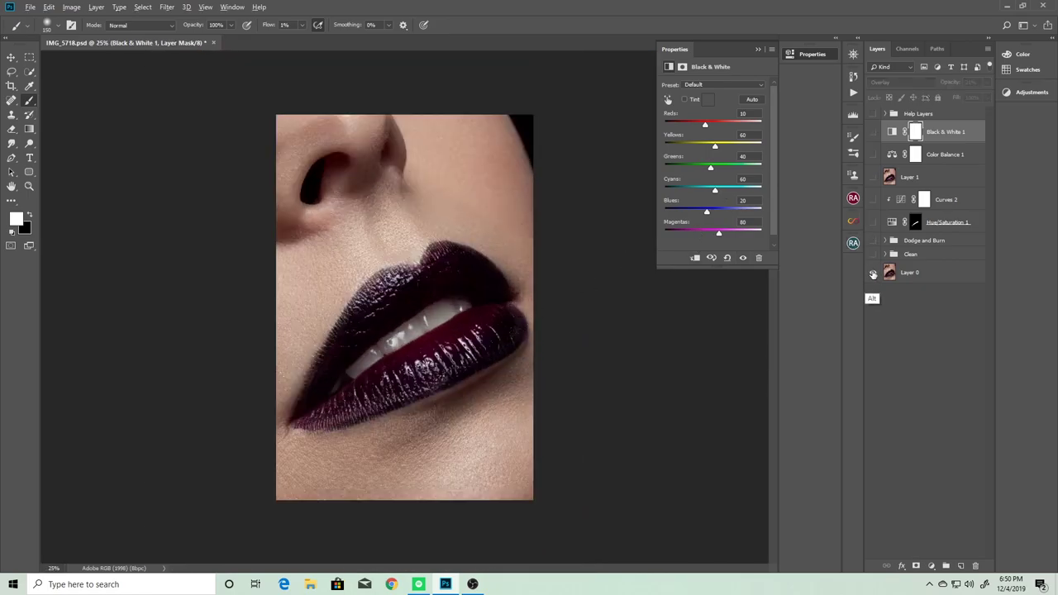
Add a new empty layer and delete the old stamped Layer 1.
key("ctrl+shift+alt+n")
left_click(909, 199)
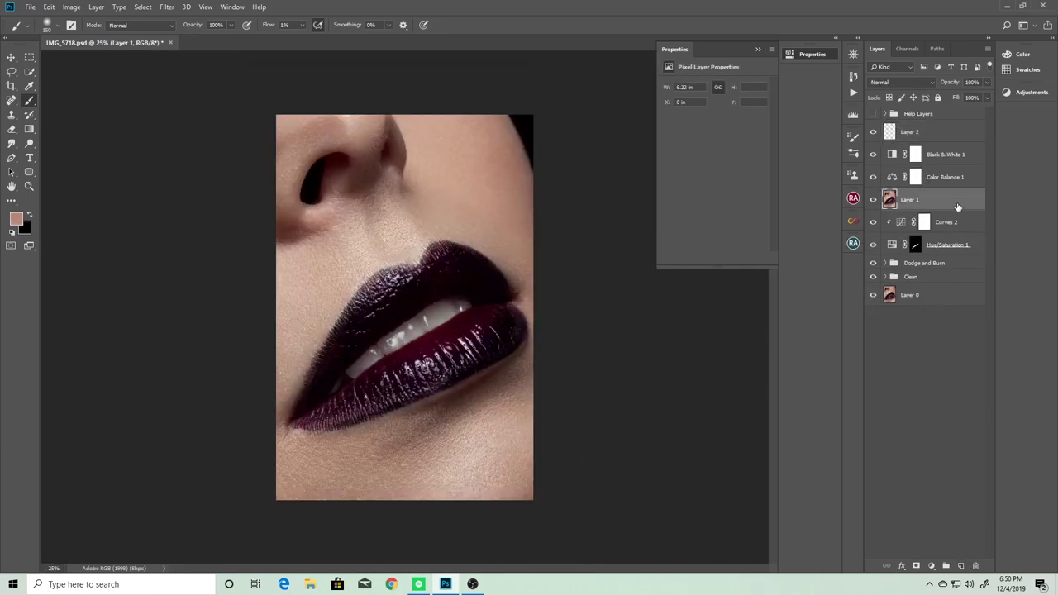
left_click_drag(956, 208, 975, 565)
left_click(909, 131)
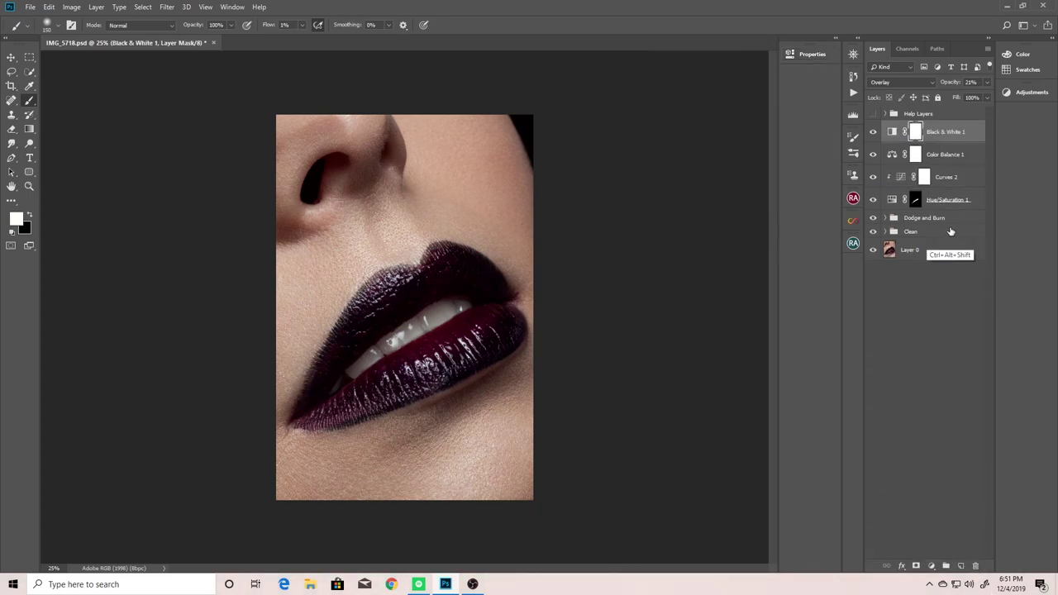
Stamp all visible edits into a new Layer 1 above Black & White 1, then zoom to fit.
key("ctrl+shift+alt+e")
key("ctrl+plus")
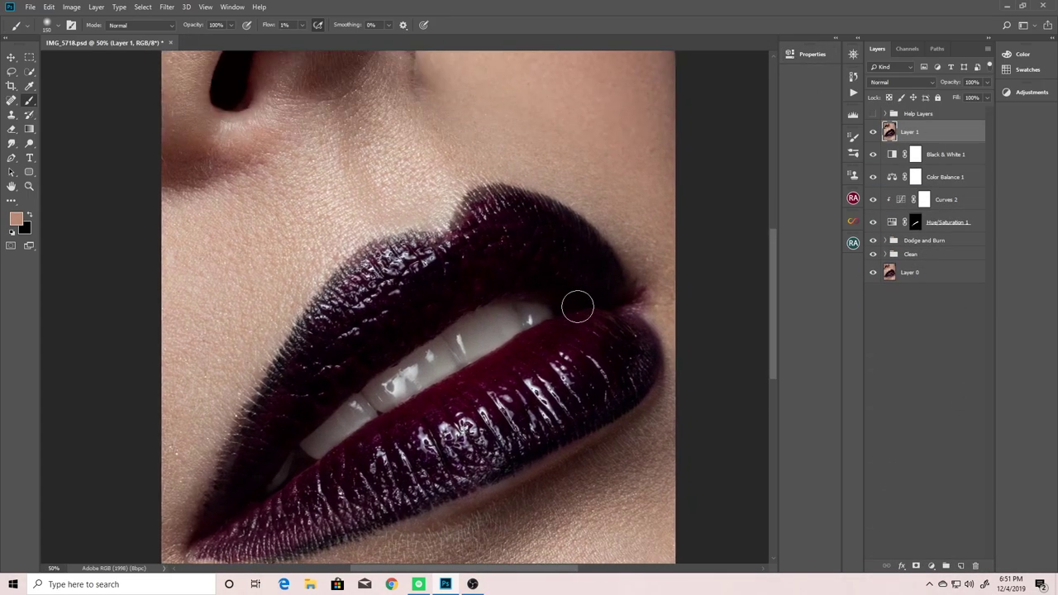
key("ctrl+minus")
key("ctrl+minus")
key("ctrl+minus")
key("ctrl+plus")
key("ctrl+plus")
key("ctrl+plus")
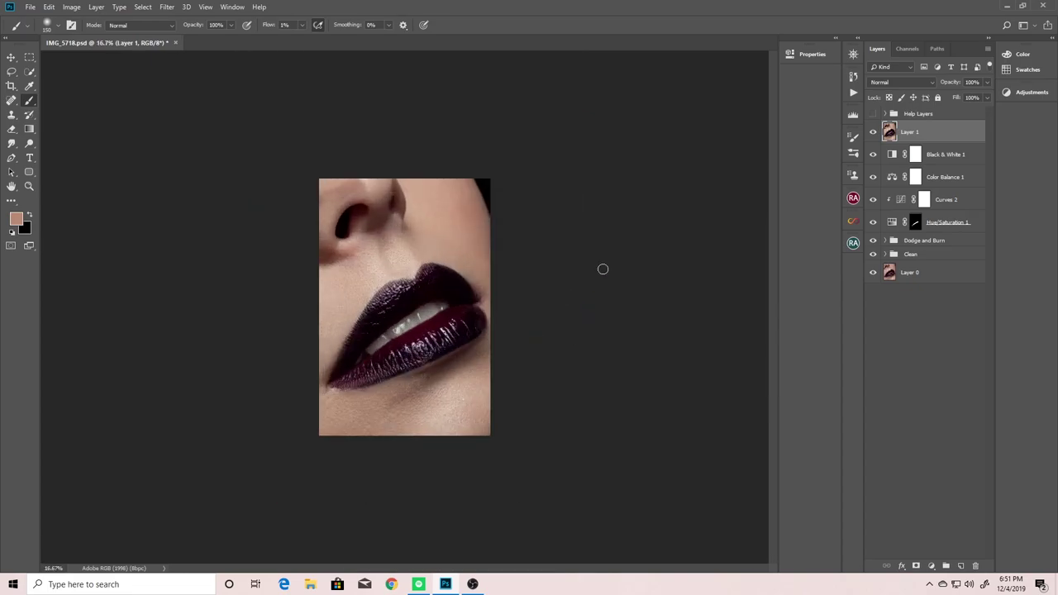
key("ctrl+plus")
key("ctrl+plus")
key("ctrl+plus")
scroll(446, 372, "down", 4)
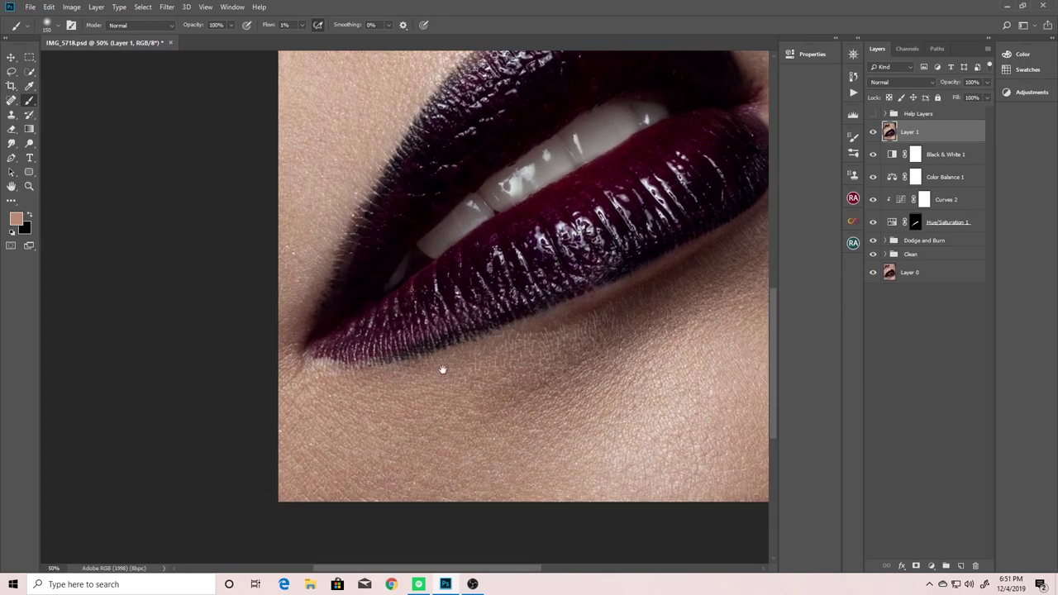
key("ctrl+plus")
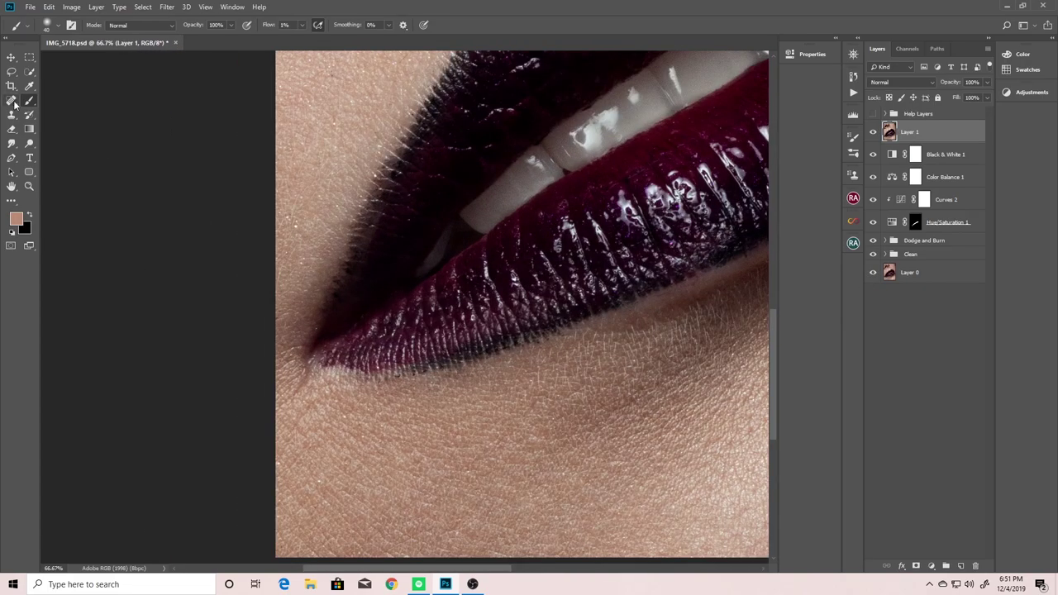
left_click_drag(360, 351, 463, 331)
key("ctrl+minus")
key("ctrl+minus")
key("ctrl+minus")
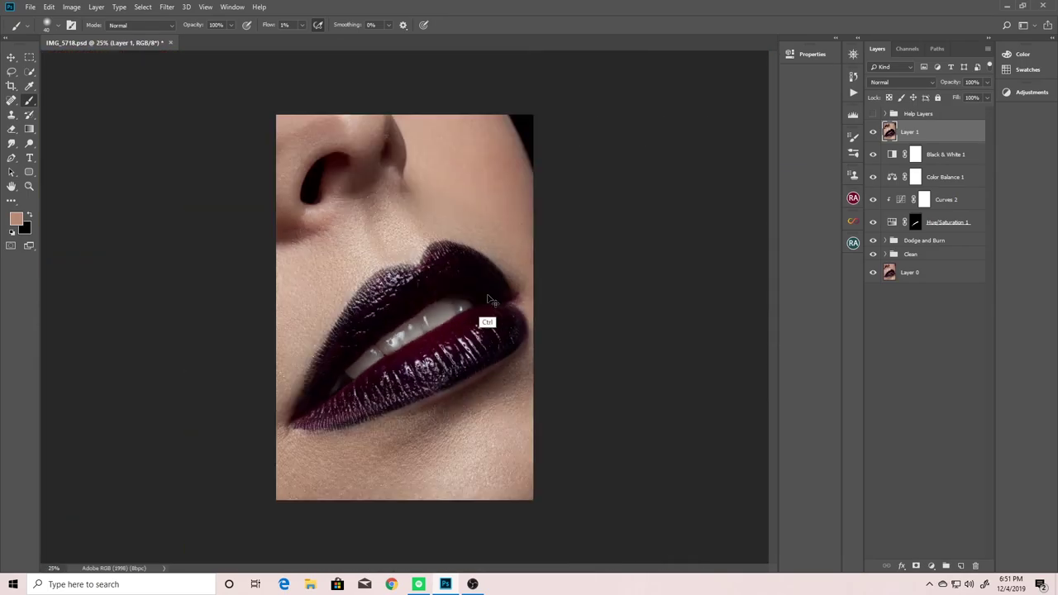
key("ctrl+minus")
Push the lower lip's left corner with a 400–700 Liquify Forward Warp brush and apply.
left_click(168, 7)
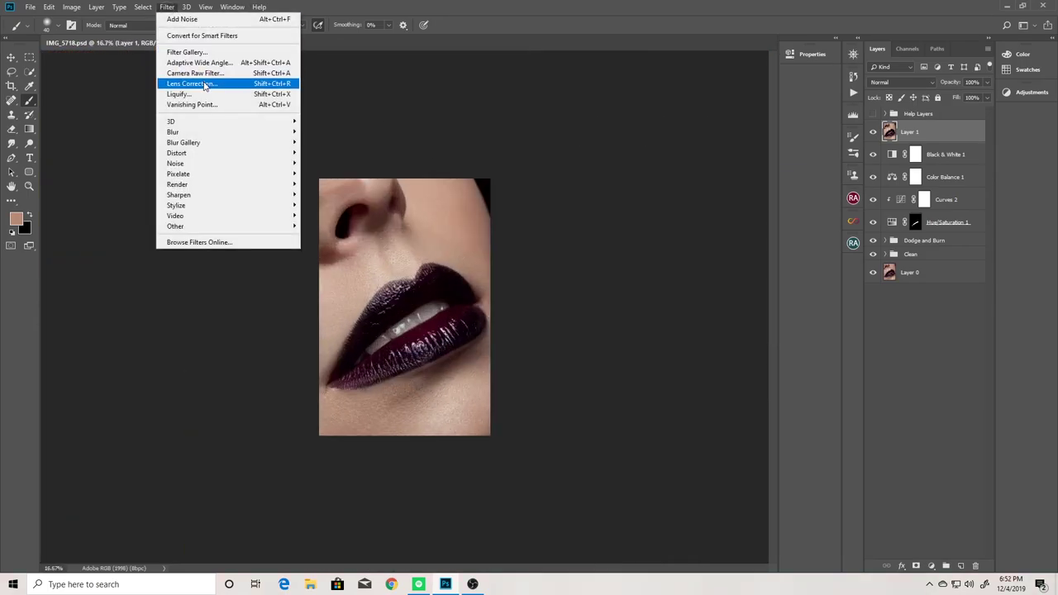
left_click(190, 85)
key("bracketright")
key("bracketright")
key("bracketright")
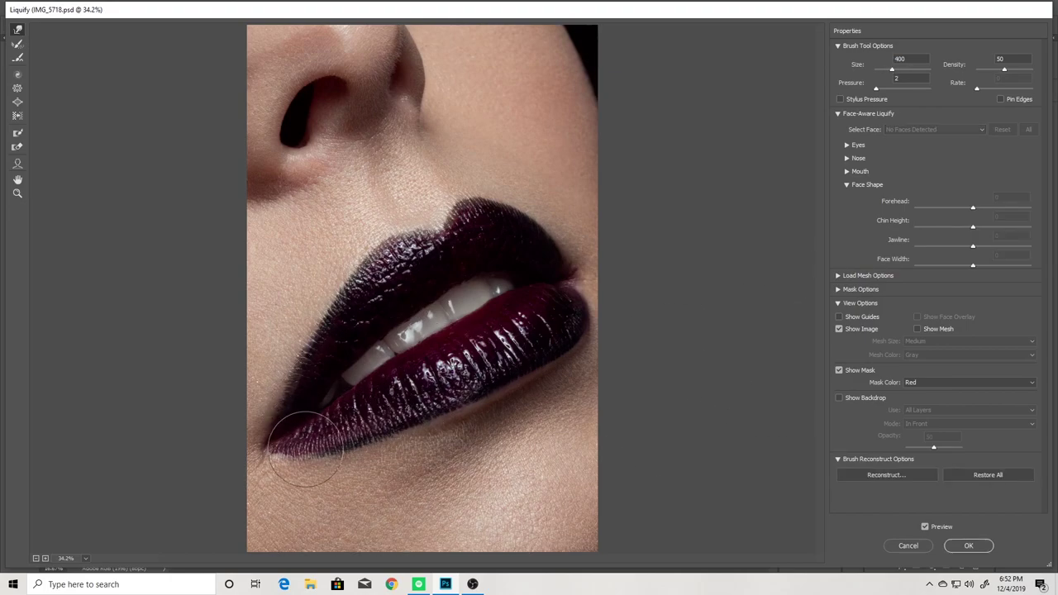
key("bracketright")
key("bracketright")
key("bracketright")
left_click_drag(313, 471, 331, 457)
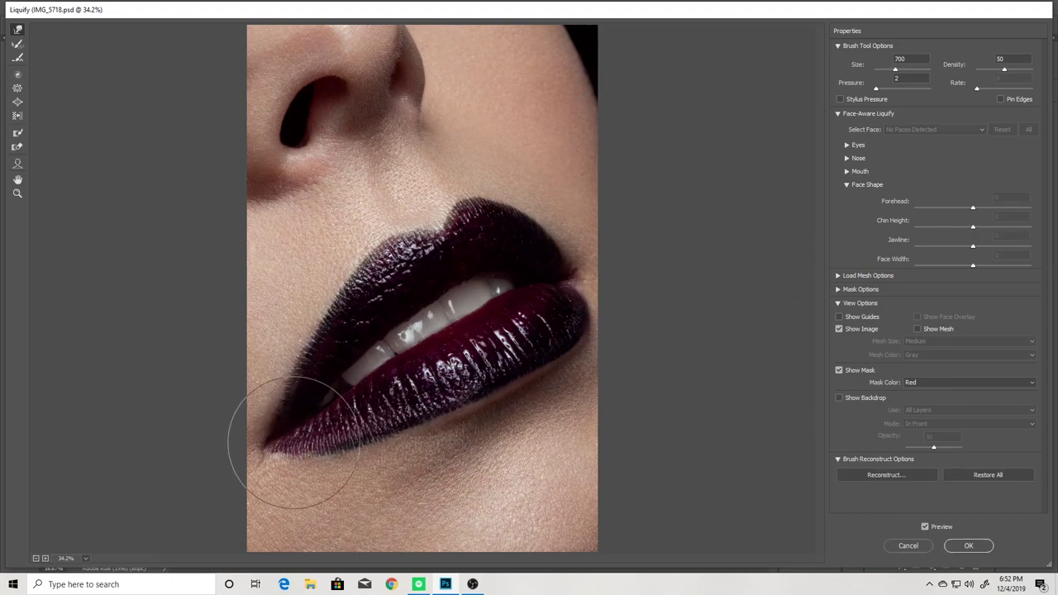
key("bracketleft")
key("bracketleft")
key("bracketleft")
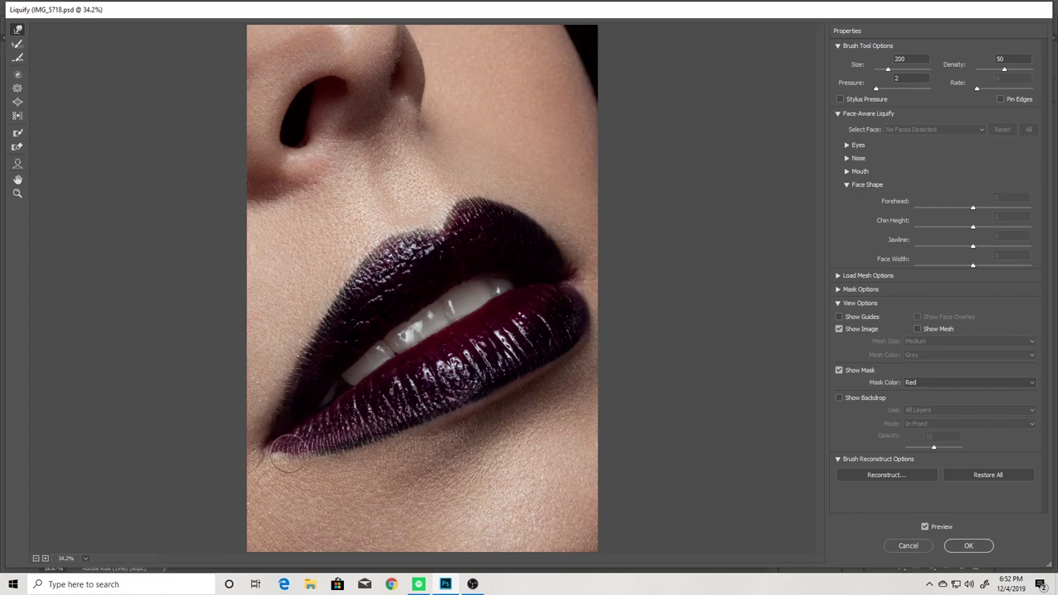
key("bracketright")
key("bracketright")
key("bracketright")
key("ctrl+minus")
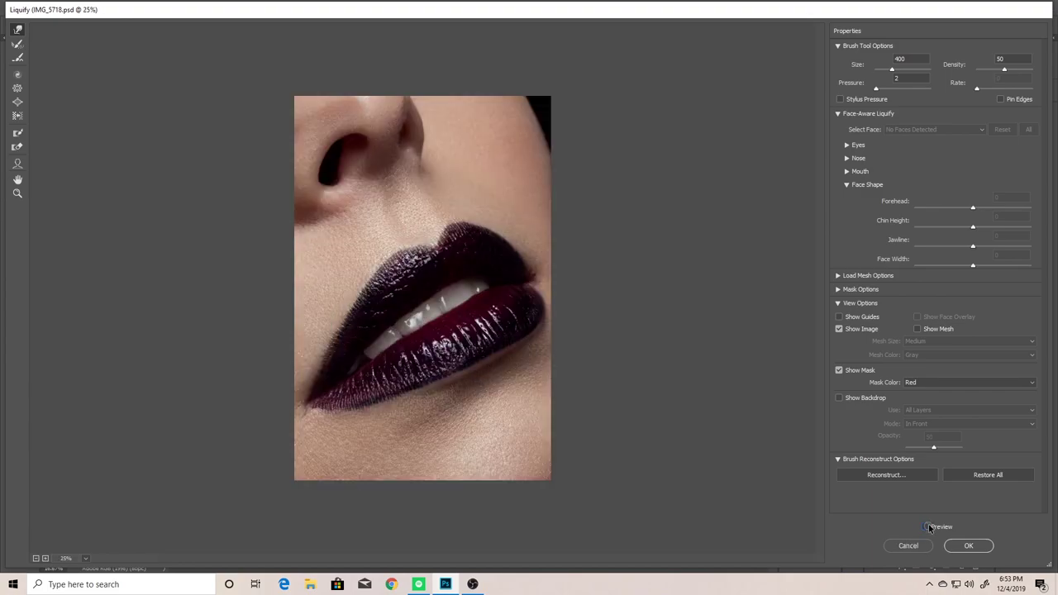
key("Return")
key("ctrl+plus")
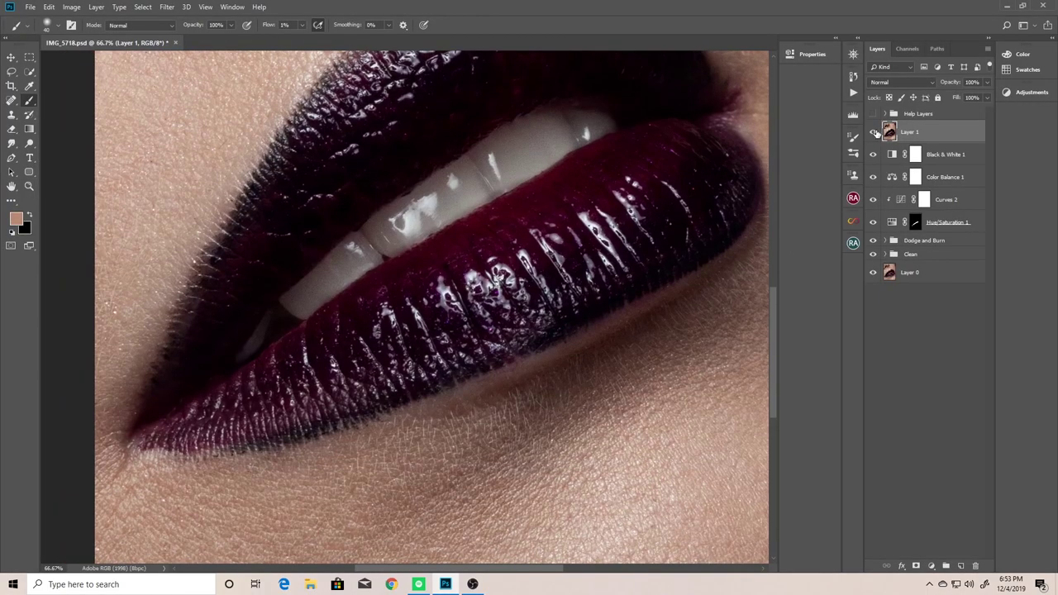
Stamp visible layers into Layer 2 and sharpen it with Unsharp Mask at 51%, 3.8 px.
key("ctrl+minus")
key("ctrl+minus")
key("ctrl+minus")
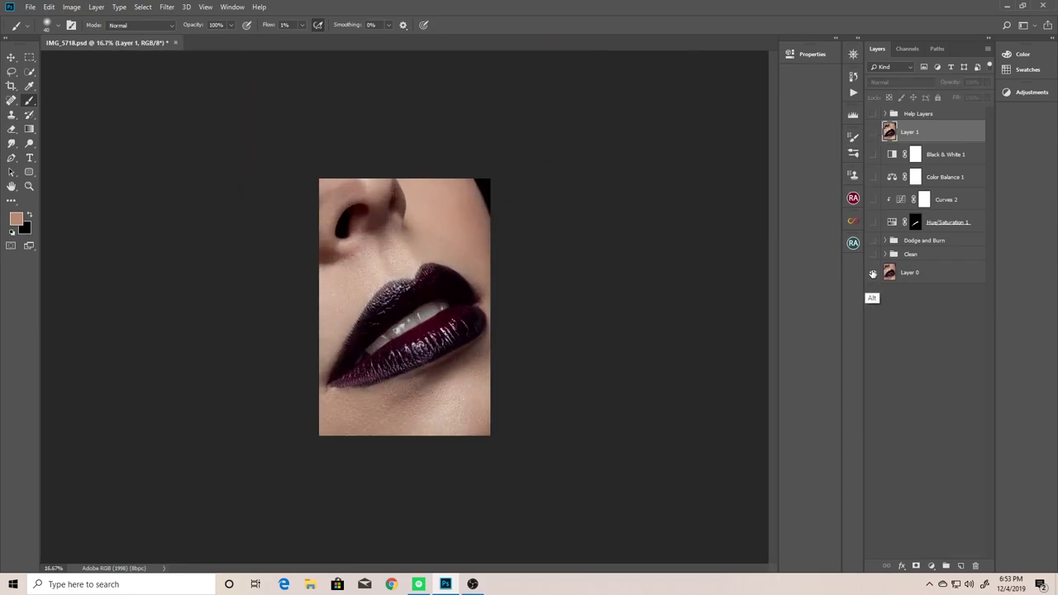
left_click(167, 7)
mouse_move(177, 184)
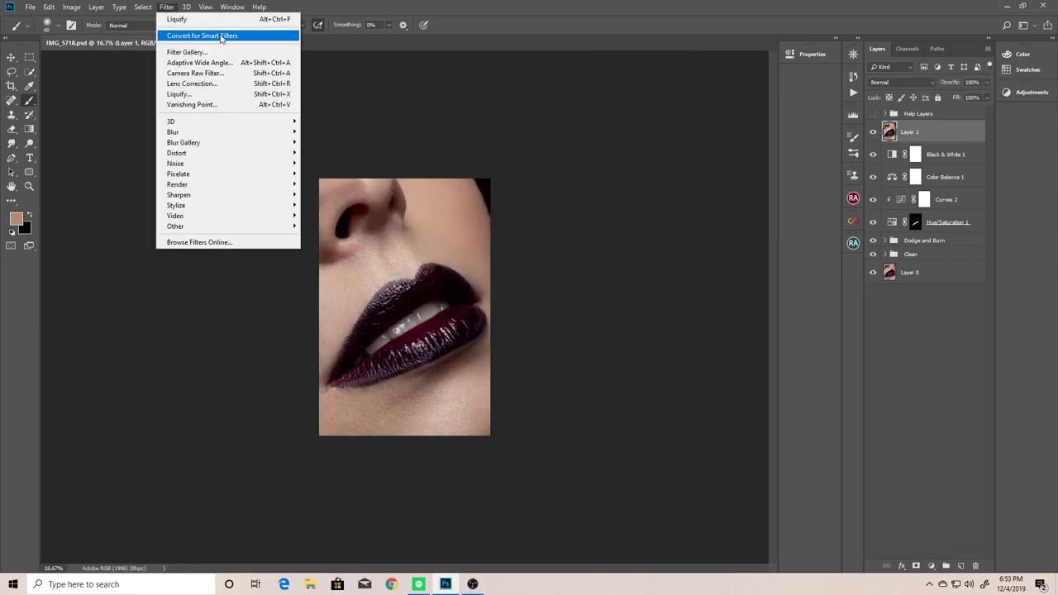
key("ctrl+shift+alt+e")
left_click(167, 7)
left_click(116, 247)
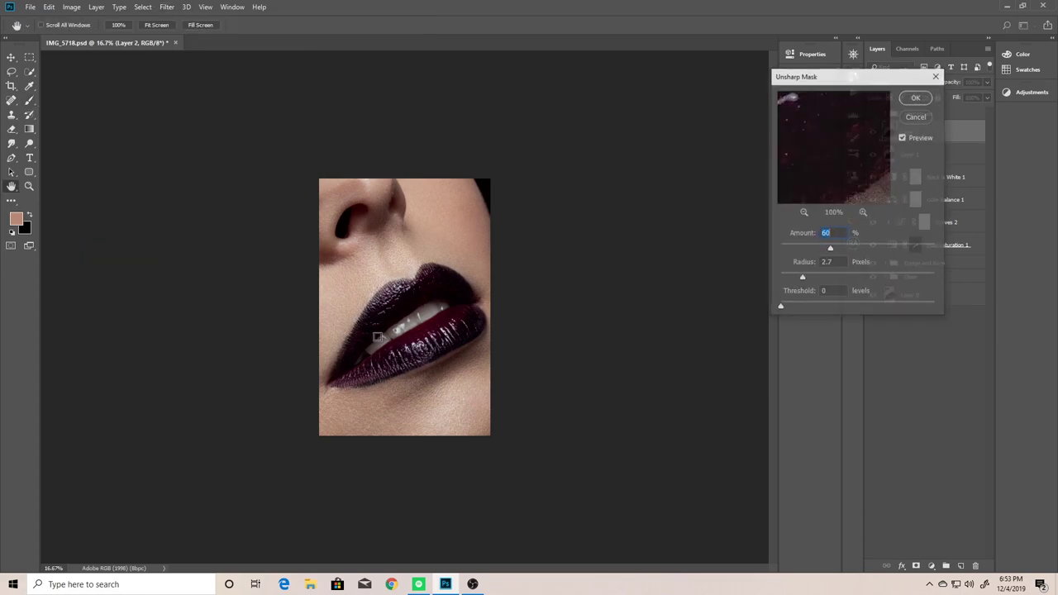
left_click(536, 262, "ctrl")
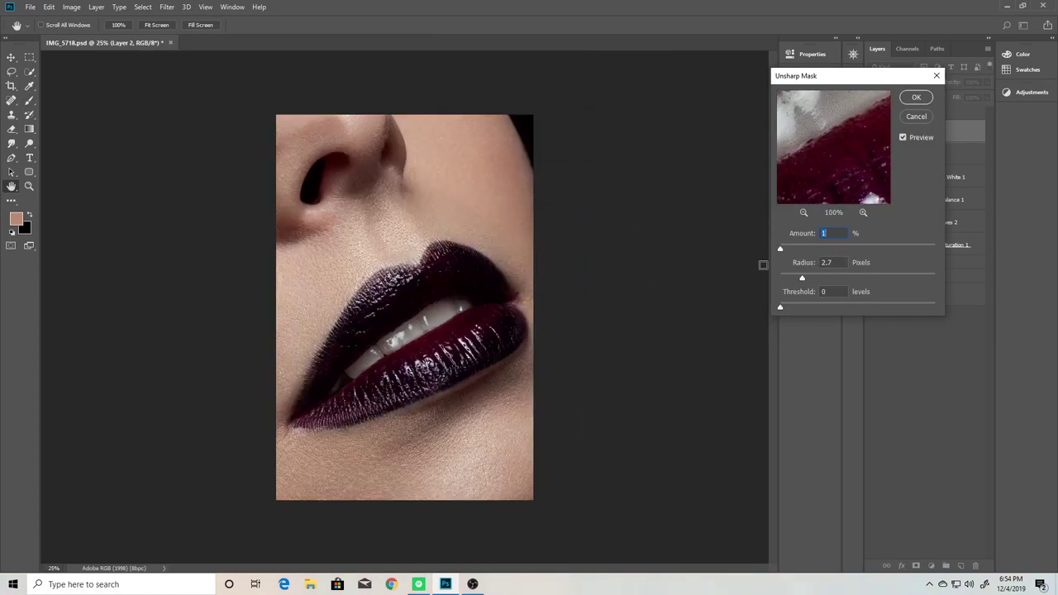
key("shift+Up")
left_click(810, 279)
key("Return")
key("ctrl+minus")
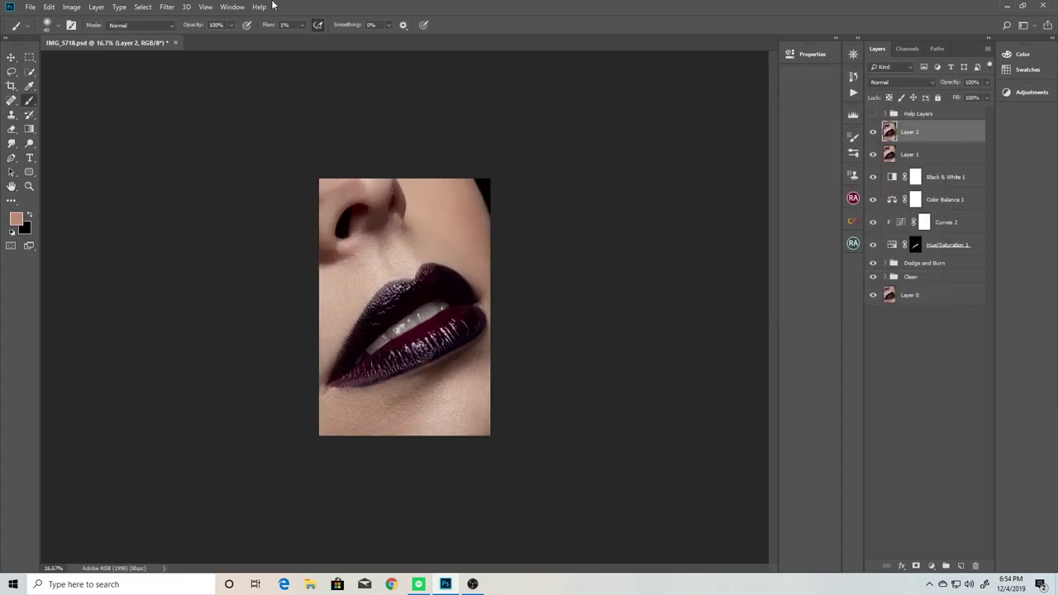
left_click(167, 7)
In the Camera Raw Filter, raise Contrast and Clarity.
left_click(217, 74)
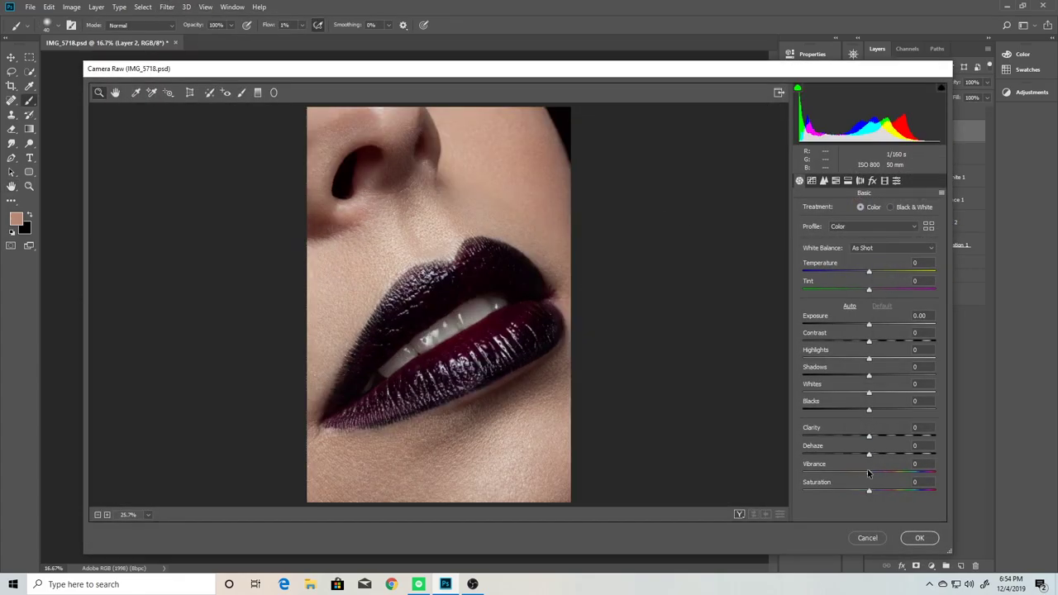
left_click(868, 271)
left_click_drag(864, 342, 879, 345)
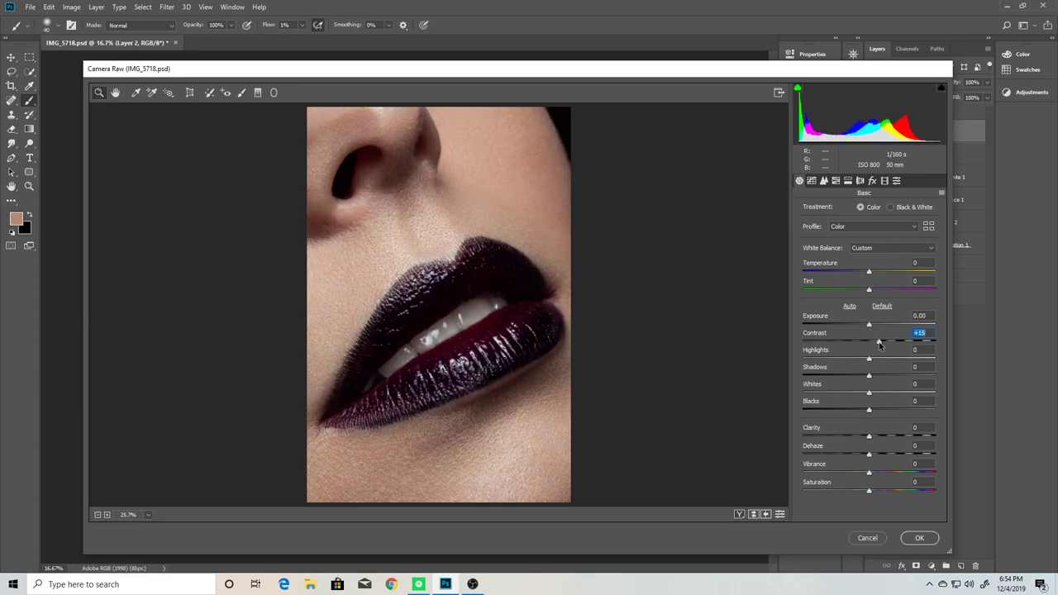
left_click_drag(869, 438, 875, 438)
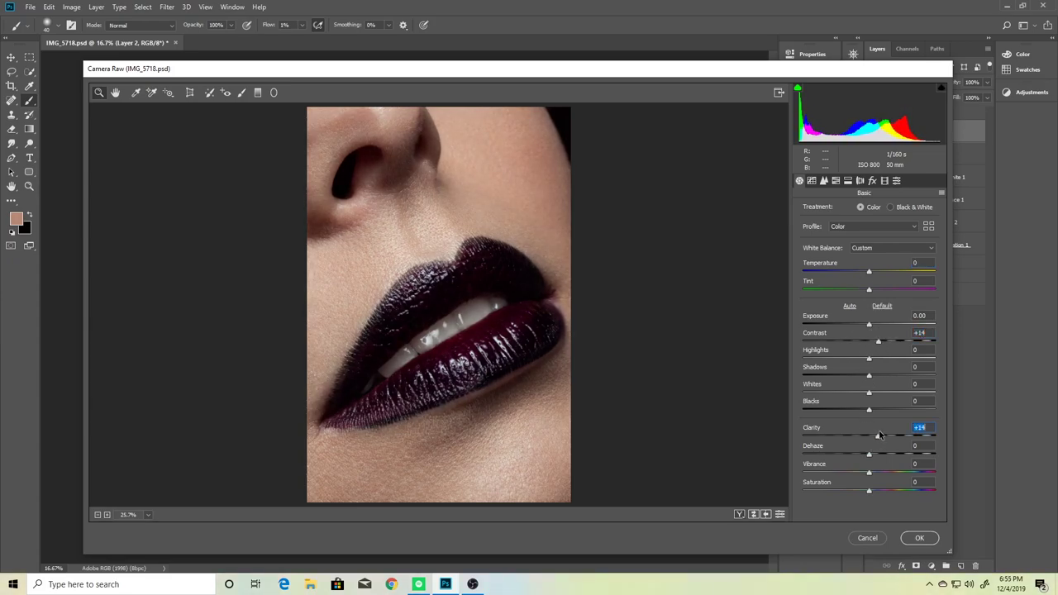
Shift the Reds hue and boost saturation to Purples +43, Magentas +21.
left_click(823, 181)
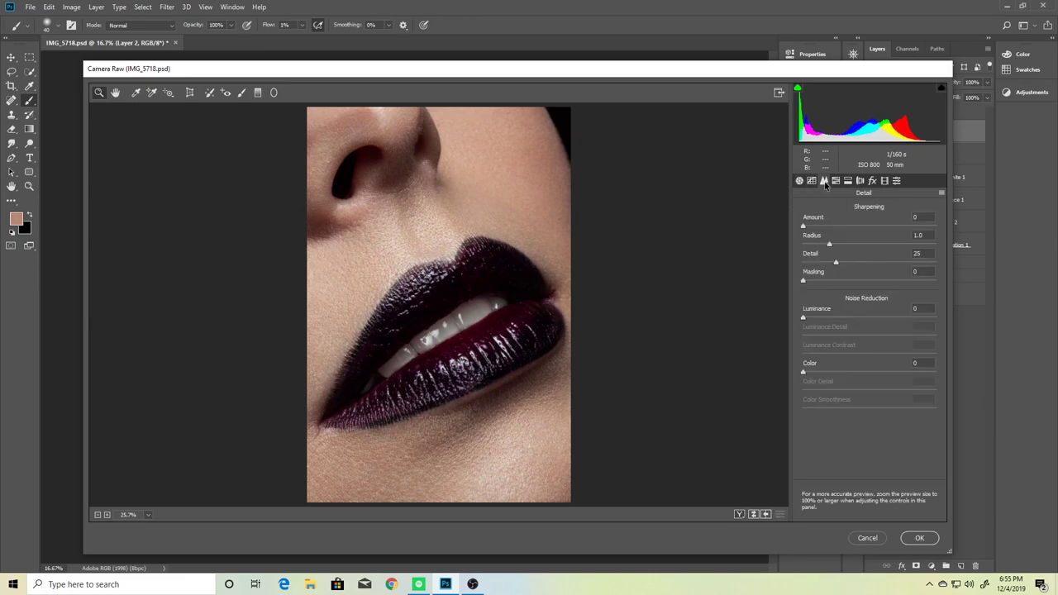
left_click(836, 182)
mouse_move(868, 251)
left_mouse_down()
mouse_move(879, 256)
mouse_move(871, 273)
left_mouse_up()
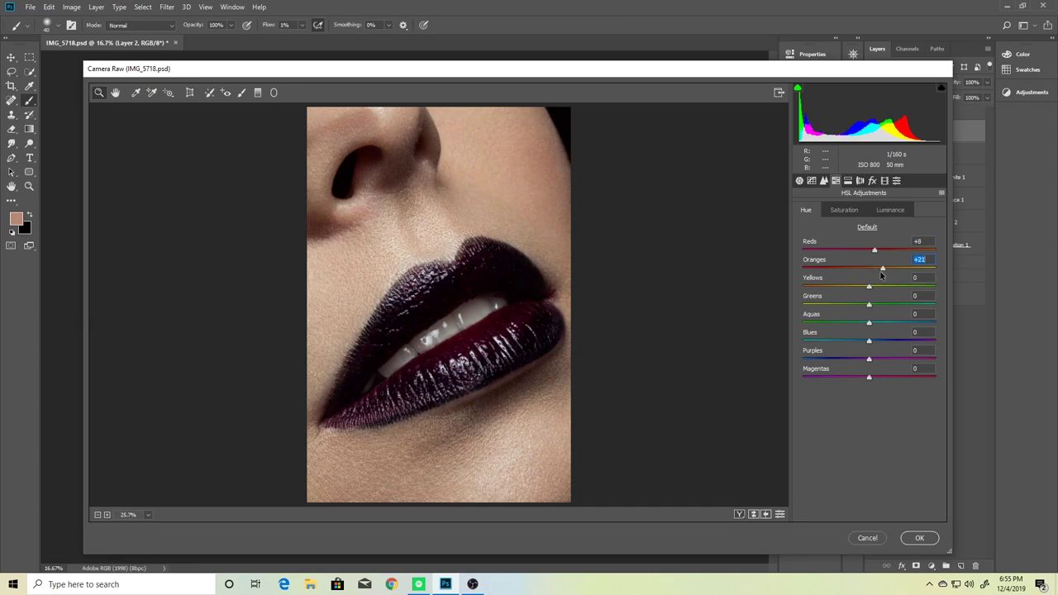
left_click(843, 209)
mouse_move(868, 359)
left_mouse_down()
mouse_move(896, 357)
mouse_move(891, 379)
left_mouse_up()
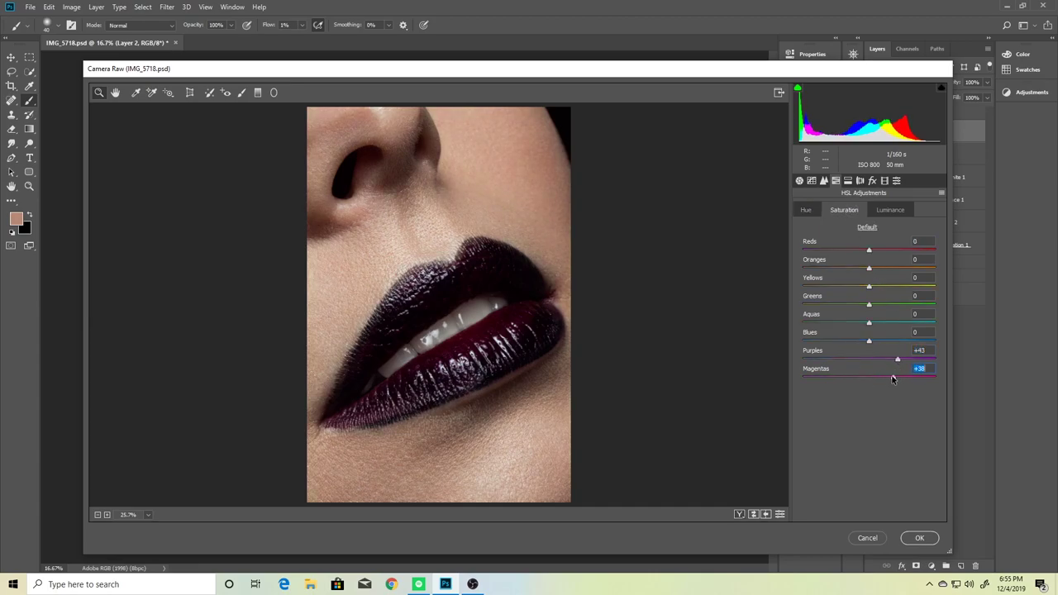
Add grain at amount 15 and apply the Camera Raw adjustments.
left_click(847, 181)
mouse_move(805, 232)
left_mouse_down()
mouse_move(832, 238)
mouse_move(910, 222)
mouse_move(807, 235)
mouse_move(825, 235)
left_mouse_up()
key("ctrl+plus")
key("ctrl+plus")
key("ctrl+plus")
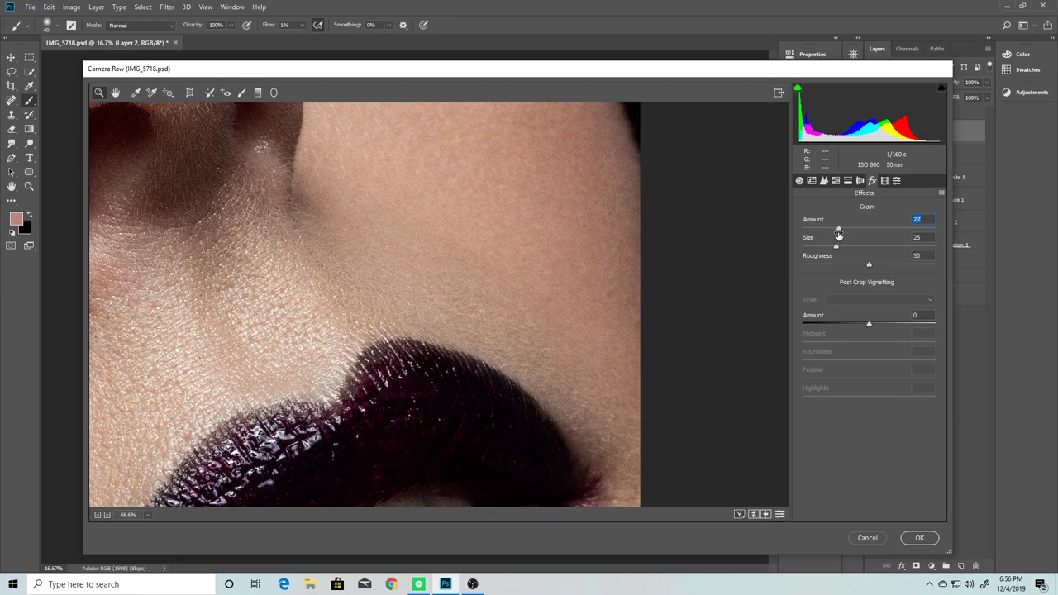
key("ctrl+0")
key("ctrl+minus")
key("ctrl+plus")
key("ctrl+plus")
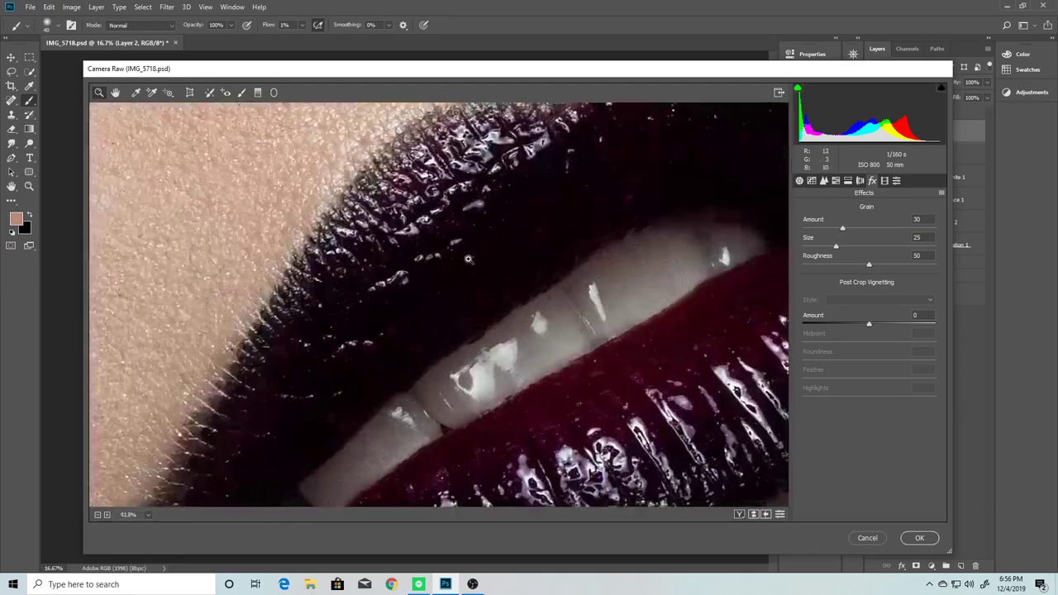
left_click_drag(842, 231, 820, 232)
key("ctrl+minus")
key("ctrl+minus")
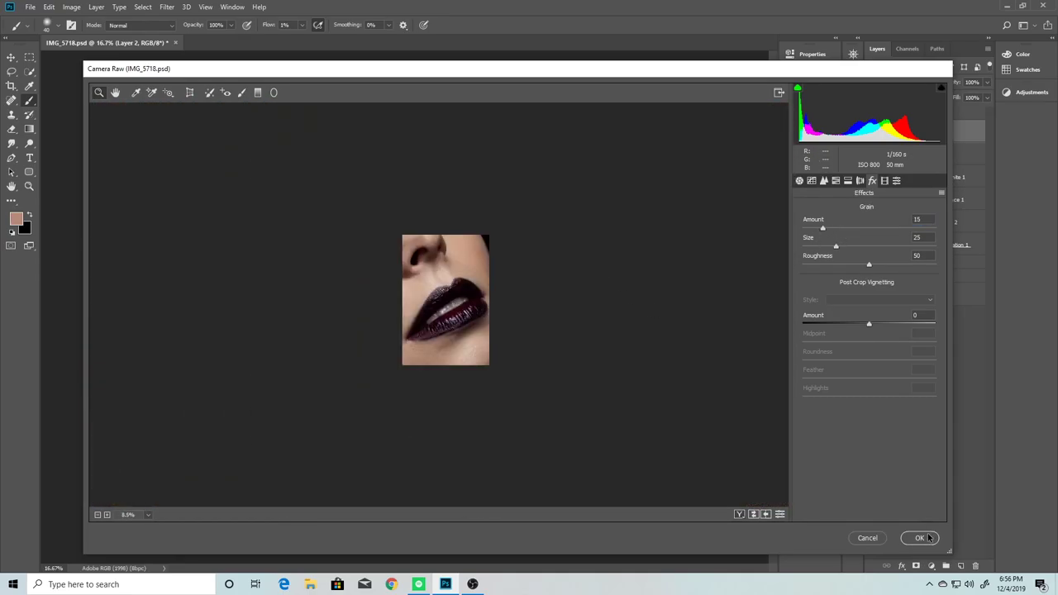
key("Return")
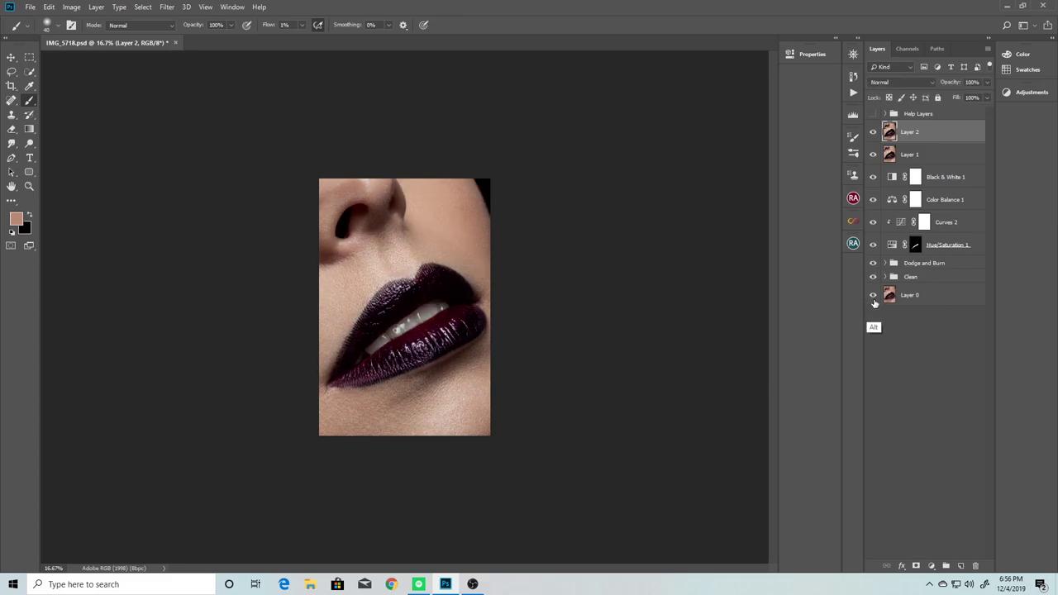
Show only the original Layer 0, hiding all retouch layers including Layer 2.
left_click(872, 295, "alt")
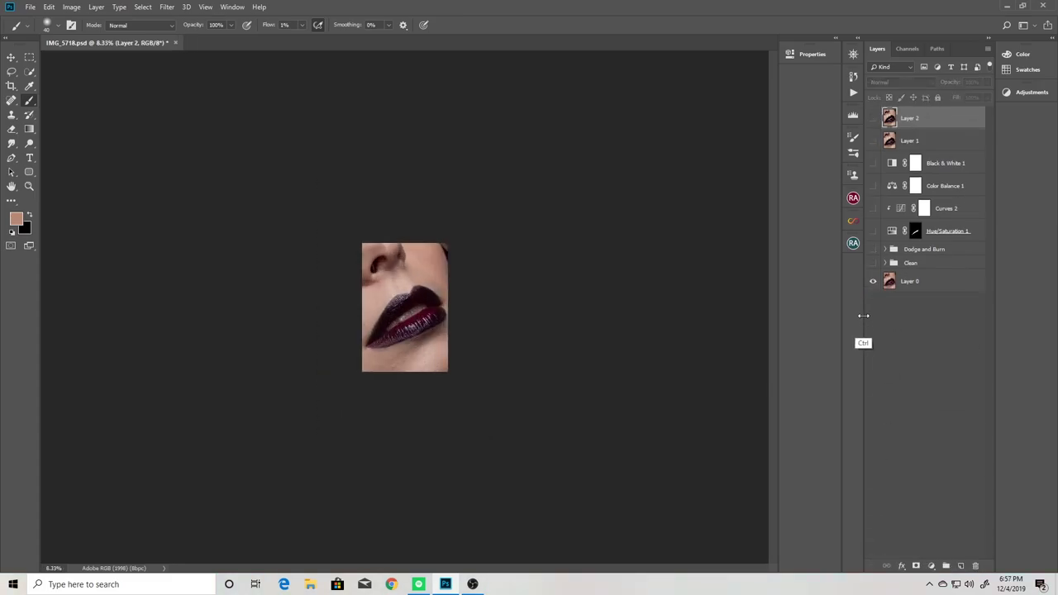